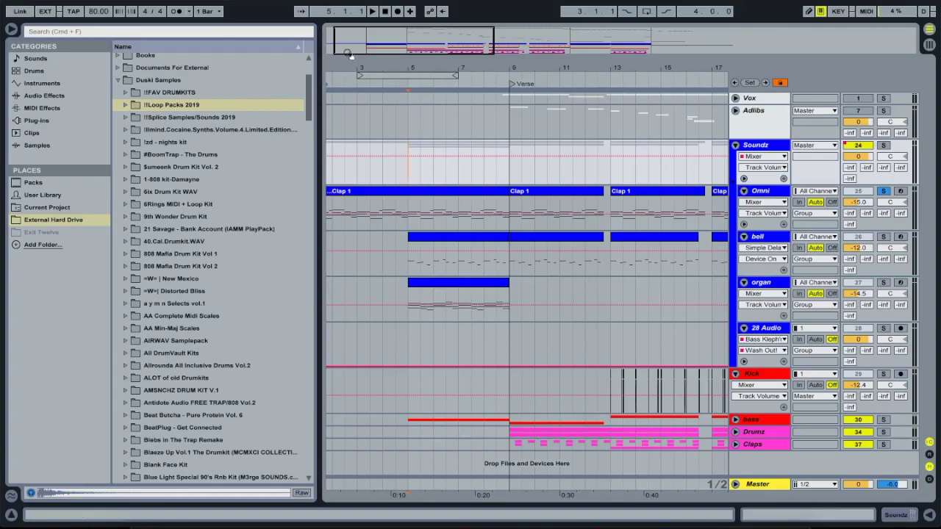
Zoom the arrangement out over the intro and verse, and look at the Omni track's device chain.
{"action": "left_click_drag", "start_coordinate": [347, 53], "coordinate": [379, 155]}
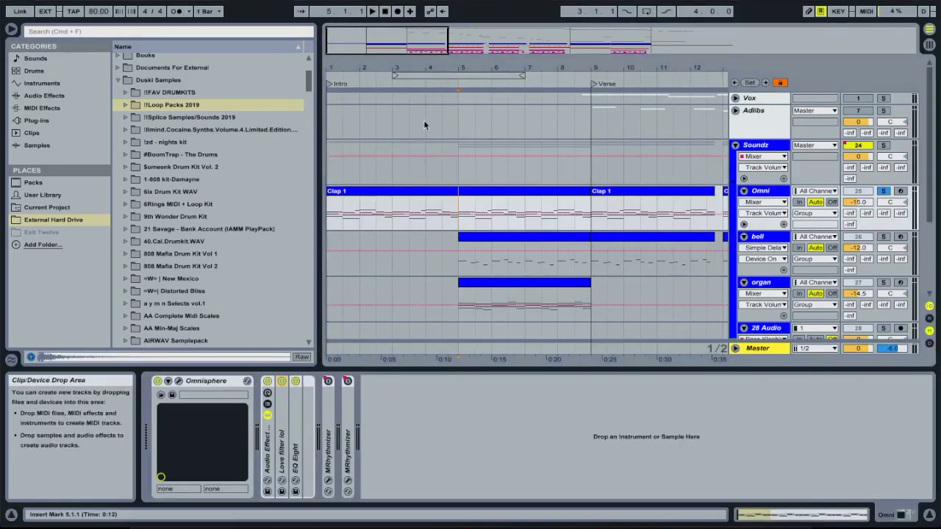
{"action": "left_click_drag", "start_coordinate": [425, 68], "coordinate": [424, 48]}
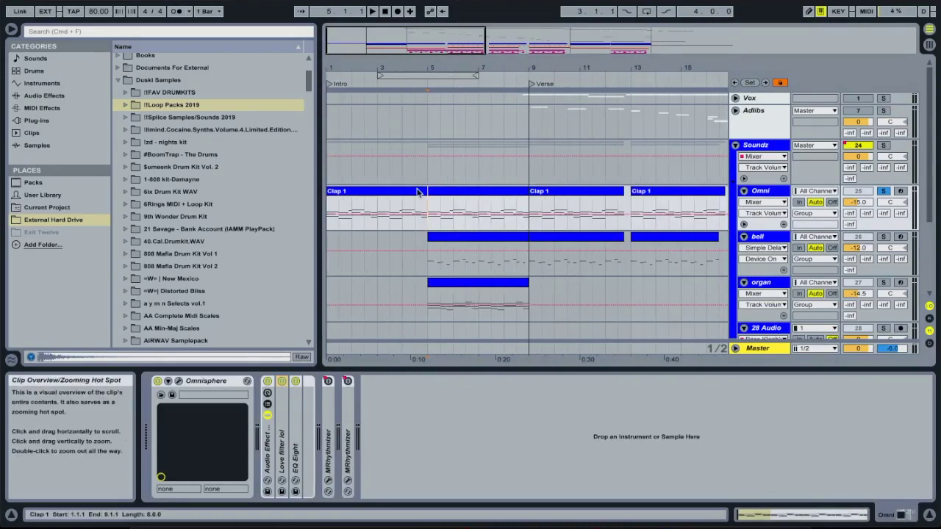
{"action": "left_click", "coordinate": [769, 196]}
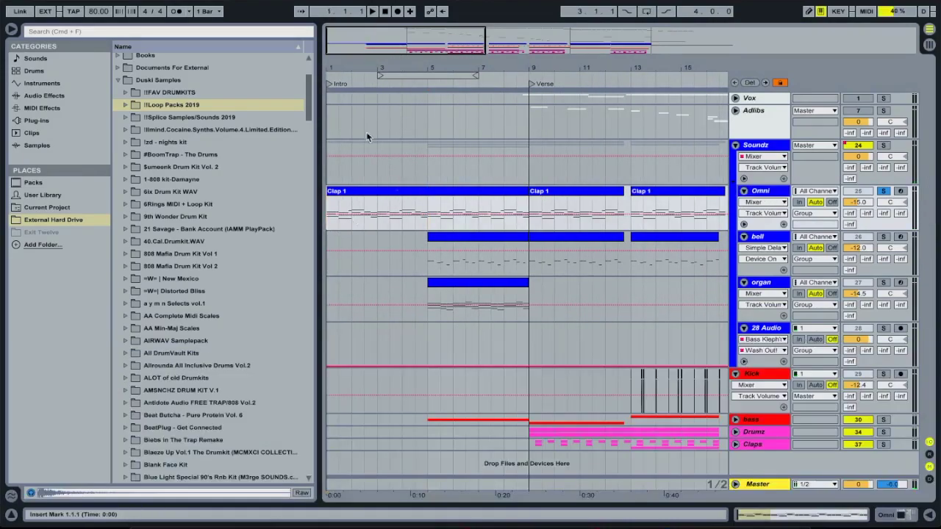
{"action": "left_click_drag", "start_coordinate": [350, 42], "coordinate": [350, 28]}
{"action": "key", "text": "shift+Tab"}
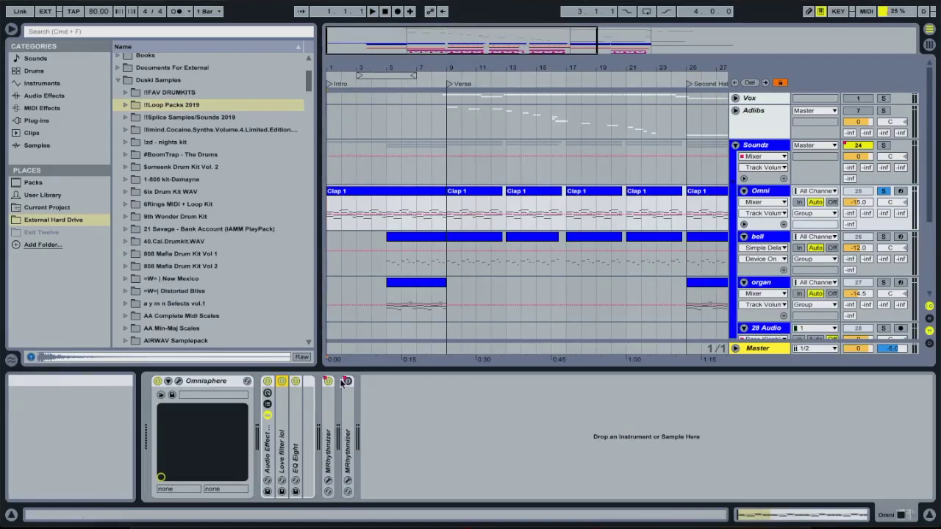
{"action": "key", "text": "super+alt+l"}
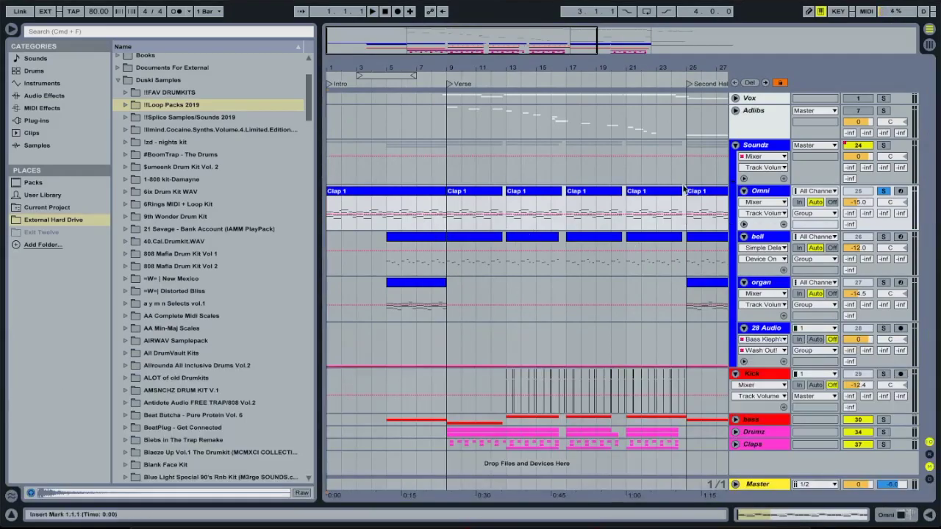
{"action": "key", "text": "super+alt+l"}
Open the first Clap 1 clip on the Omni track and examine its chord notes in the MIDI editor.
{"action": "left_click", "coordinate": [345, 192]}
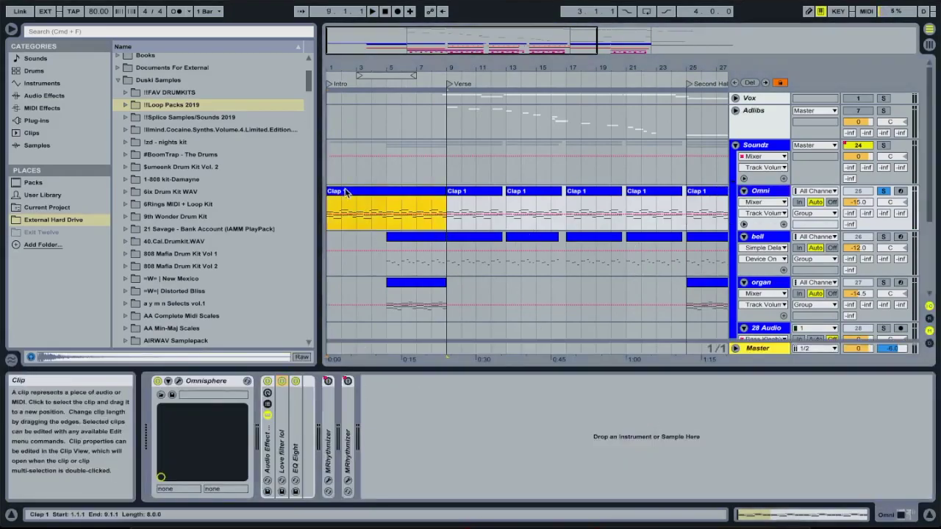
{"action": "double_click", "coordinate": [346, 193]}
{"action": "scroll", "coordinate": [397, 287], "scroll_direction": "down", "scroll_amount": 5}
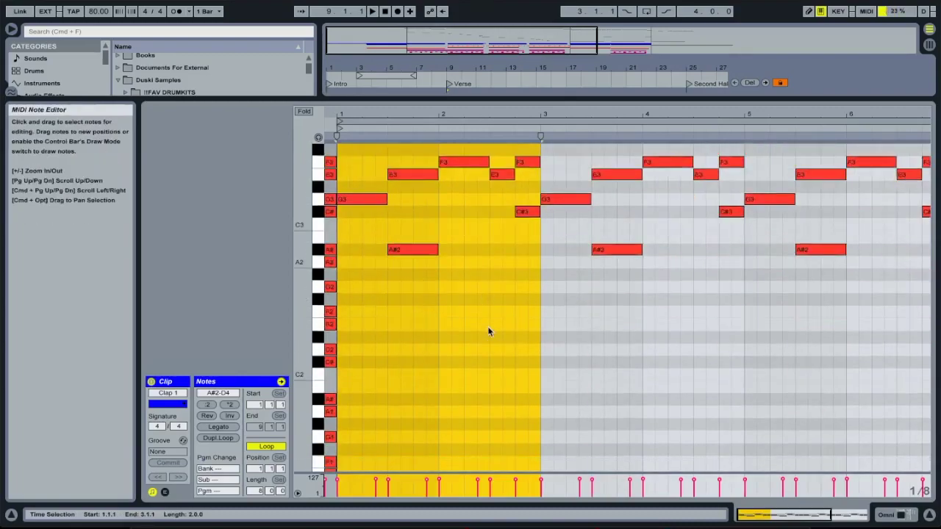
{"action": "scroll", "coordinate": [385, 340], "scroll_direction": "down", "scroll_amount": 5}
{"action": "scroll", "coordinate": [388, 183], "scroll_direction": "up", "scroll_amount": 10}
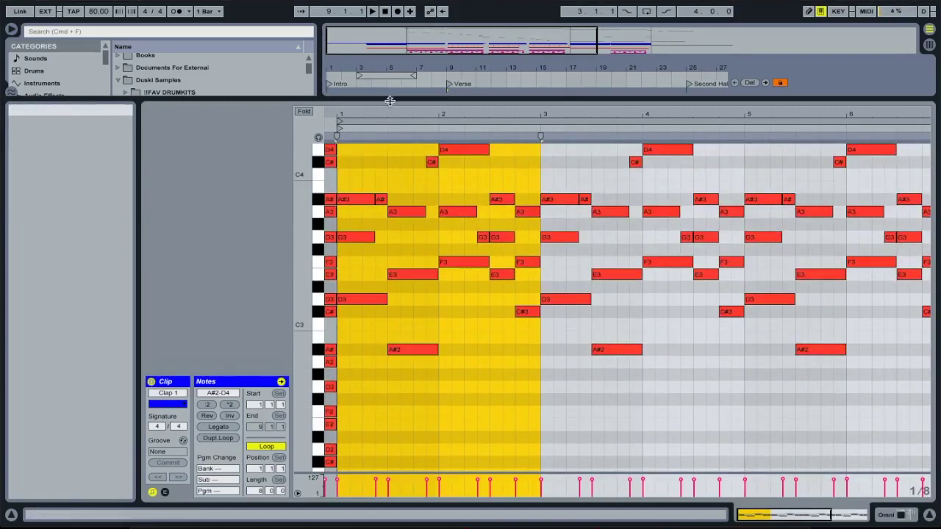
{"action": "key", "text": "super+alt+l"}
Play the soloed Omni track from bar 1 with its device chain shown, and stop the playback.
{"action": "left_click", "coordinate": [332, 192]}
{"action": "key", "text": "plus"}
{"action": "key", "text": "plus"}
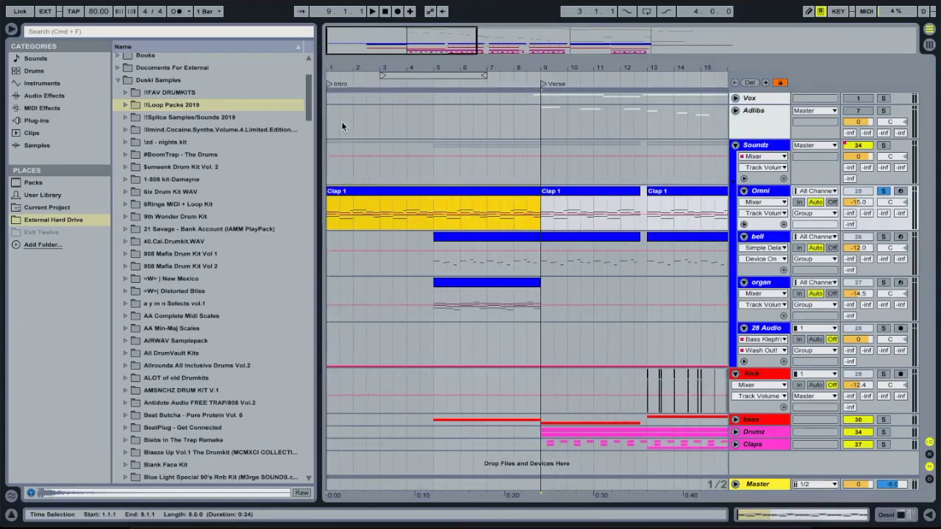
{"action": "key", "text": "minus"}
{"action": "key", "text": "space"}
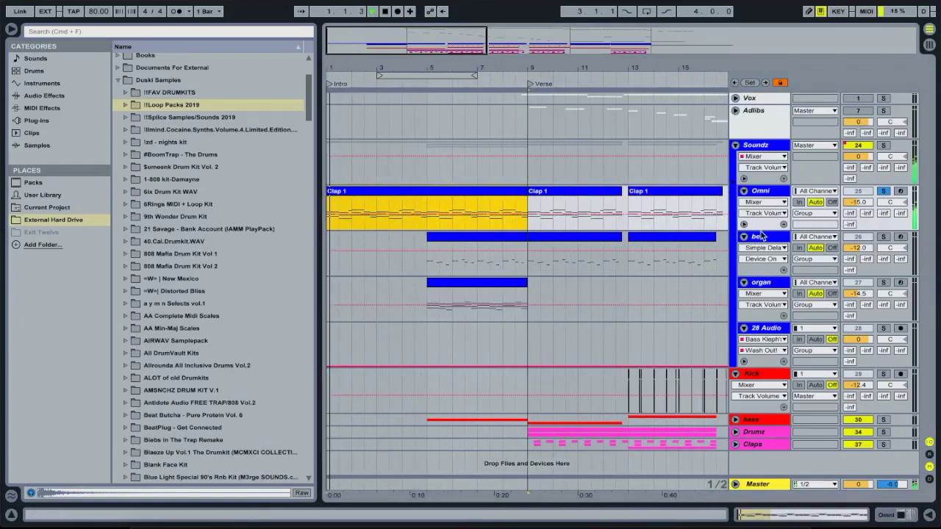
{"action": "double_click", "coordinate": [770, 193]}
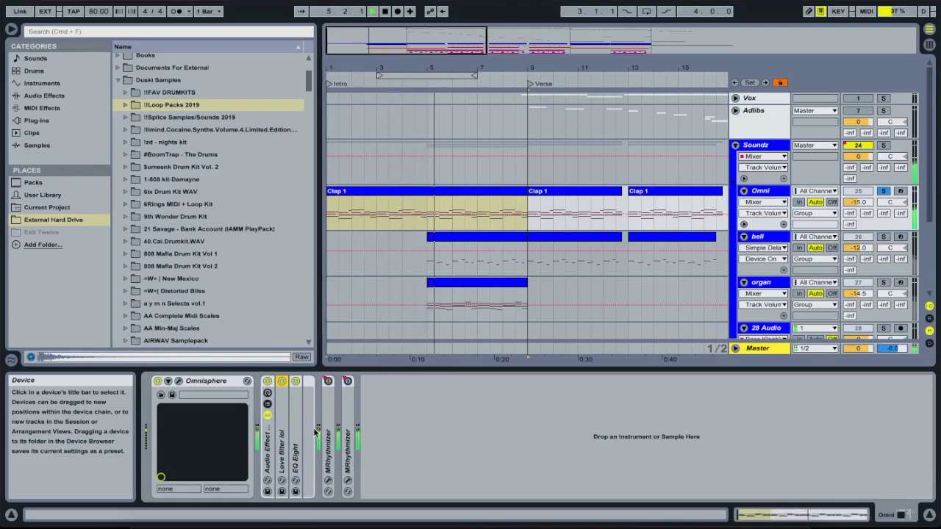
{"action": "left_click", "coordinate": [433, 217]}
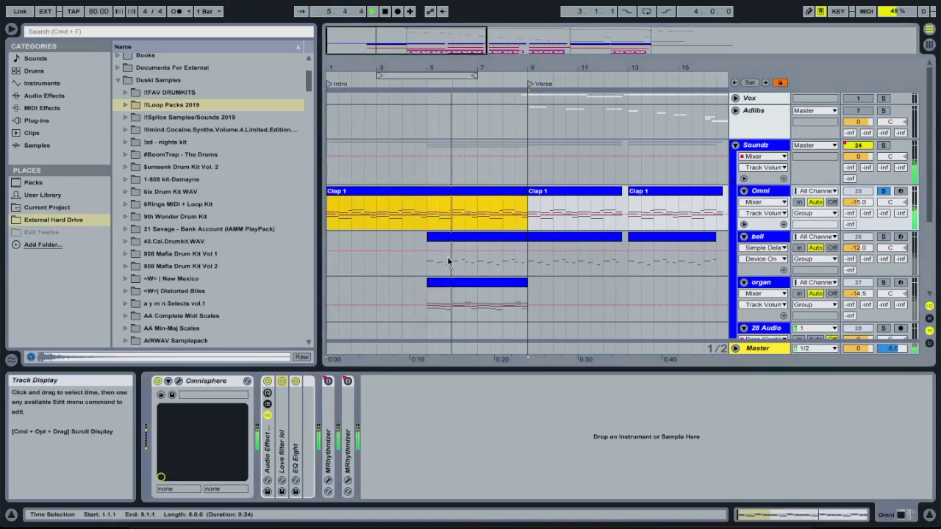
{"action": "left_click", "coordinate": [432, 237]}
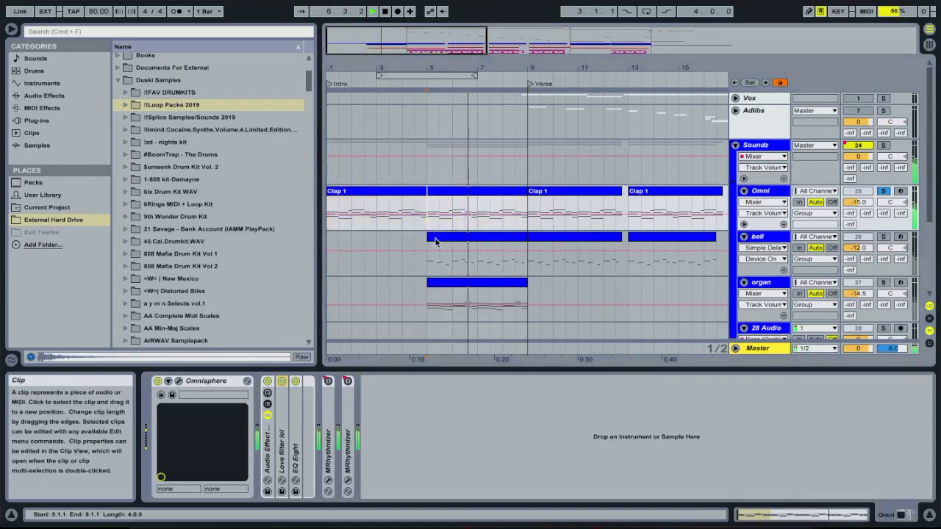
{"action": "key", "text": "space"}
{"action": "left_click", "coordinate": [435, 258]}
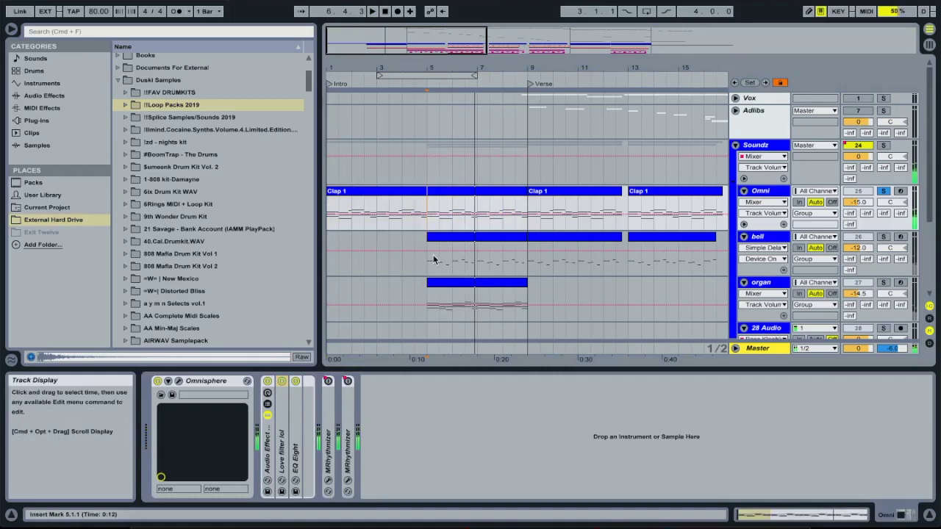
{"action": "scroll", "coordinate": [434, 258], "scroll_direction": "down", "scroll_amount": 3}
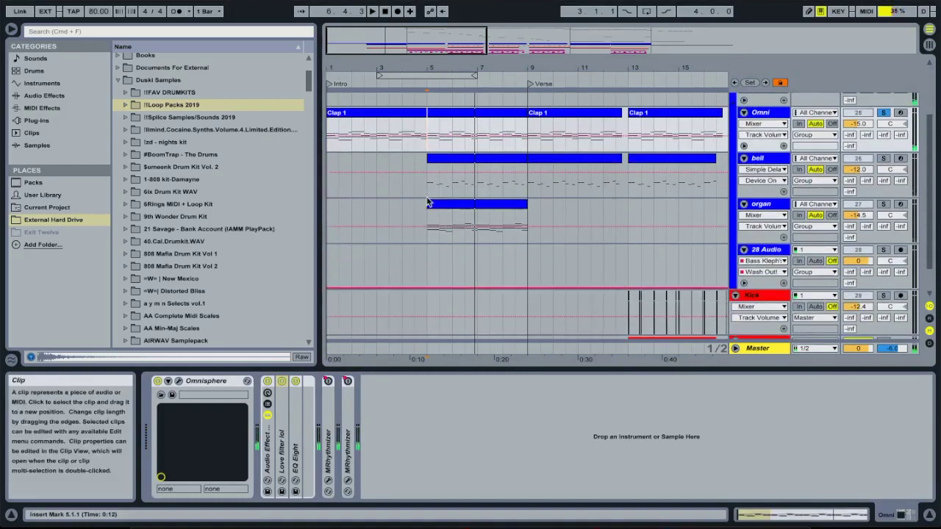
{"action": "double_click", "coordinate": [460, 147]}
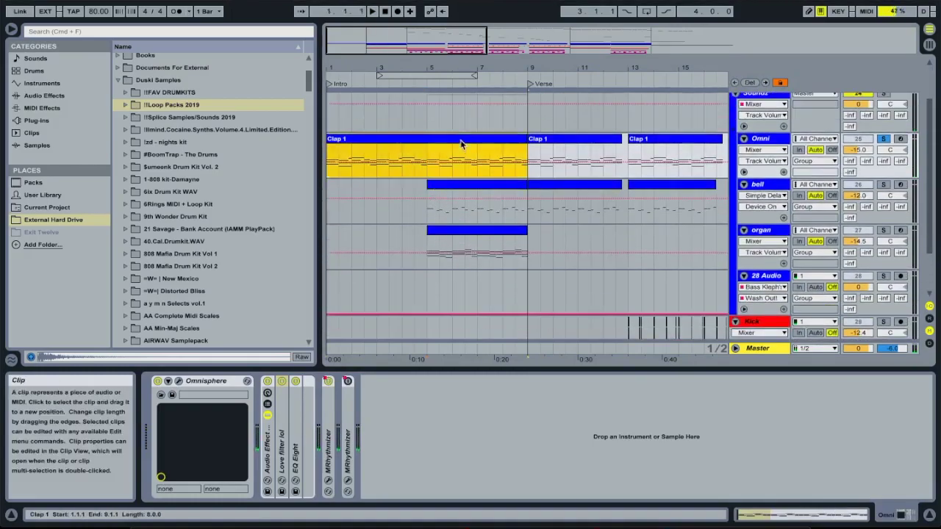
{"action": "key", "text": "alt+super+l"}
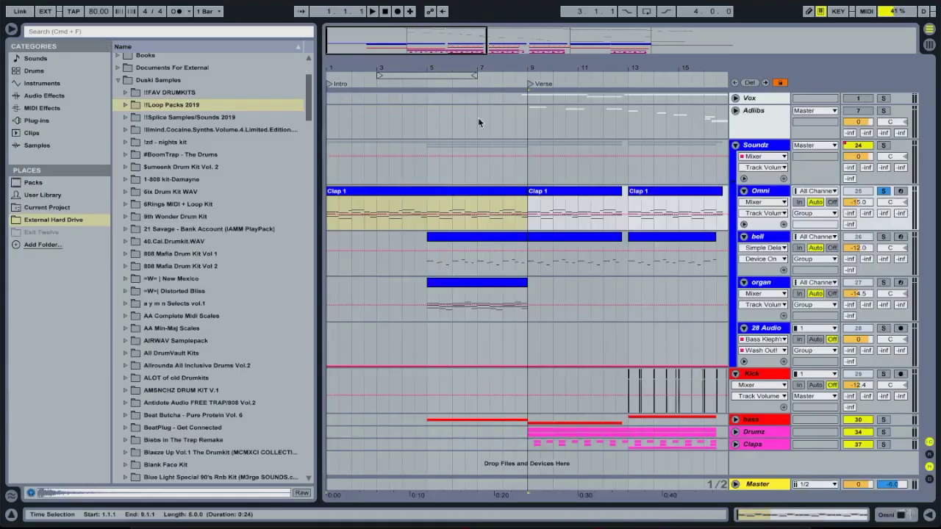
Solo the bell track in place of Omni and set the playback start at bar 5 on it.
{"action": "left_click", "coordinate": [426, 231]}
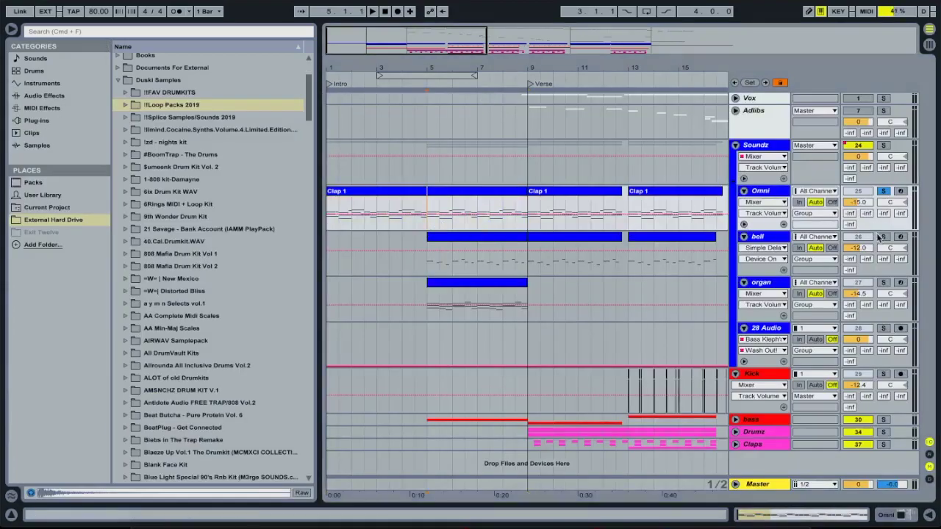
{"action": "left_click", "coordinate": [883, 236]}
{"action": "key", "text": "plus"}
{"action": "key", "text": "plus"}
{"action": "key", "text": "plus"}
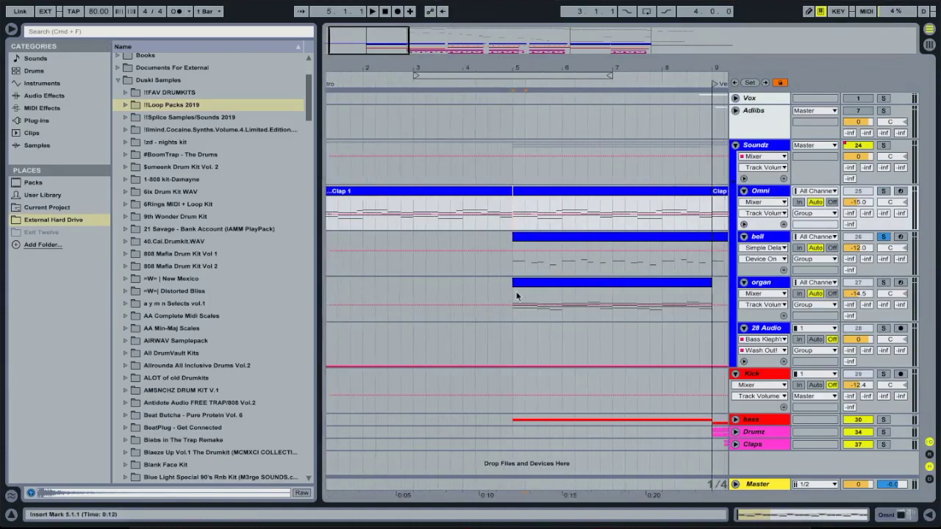
{"action": "left_click", "coordinate": [487, 270]}
{"action": "key", "text": "minus"}
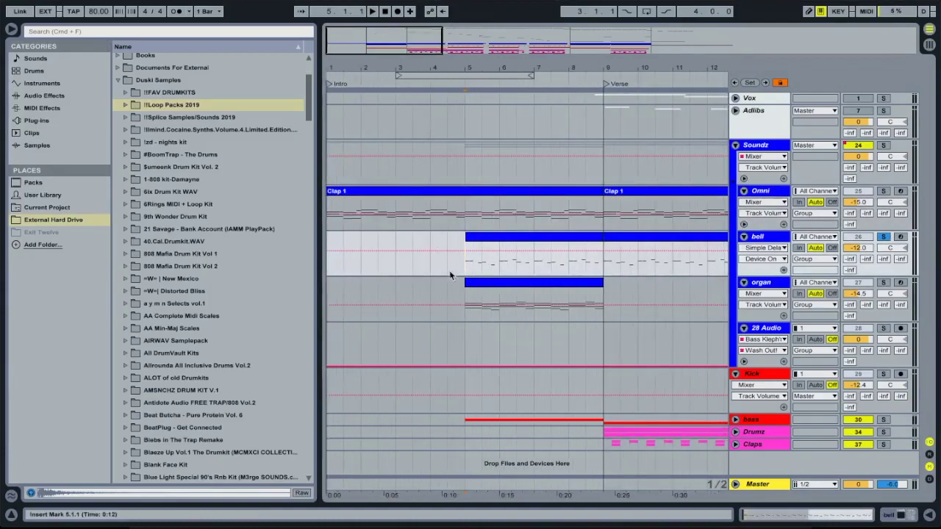
Play the bell track from bar 5 and examine its devices and the MIDI notes of its first clip.
{"action": "double_click", "coordinate": [758, 239]}
{"action": "key", "text": "space"}
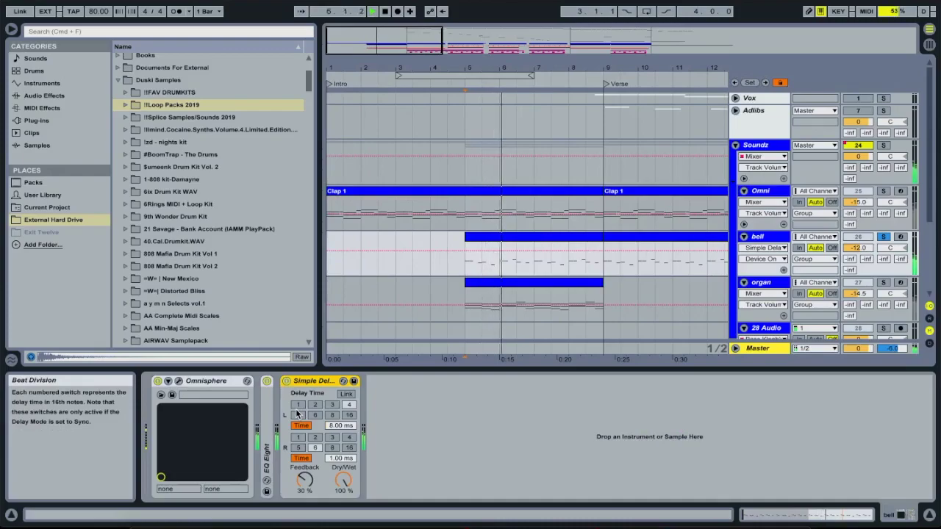
{"action": "double_click", "coordinate": [496, 239]}
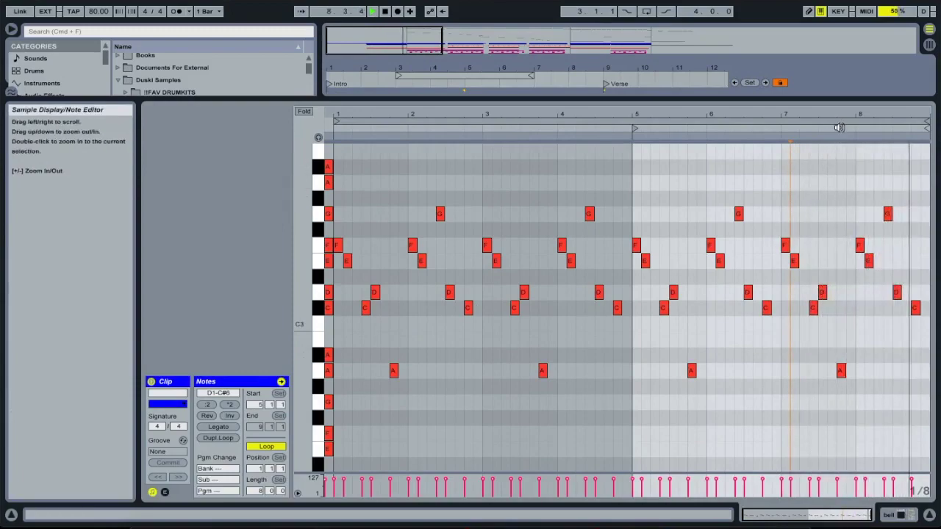
{"action": "key", "text": "space"}
{"action": "key", "text": "super+alt+l"}
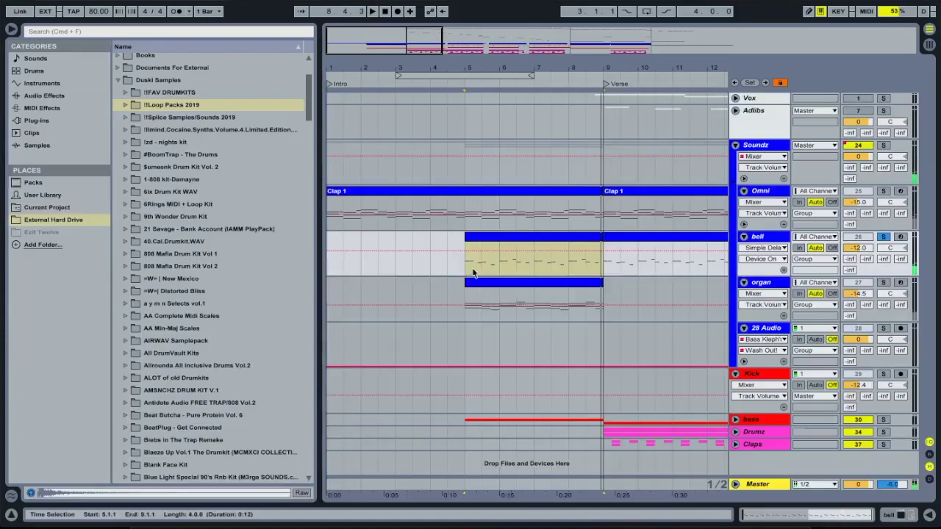
{"action": "key", "text": "minus"}
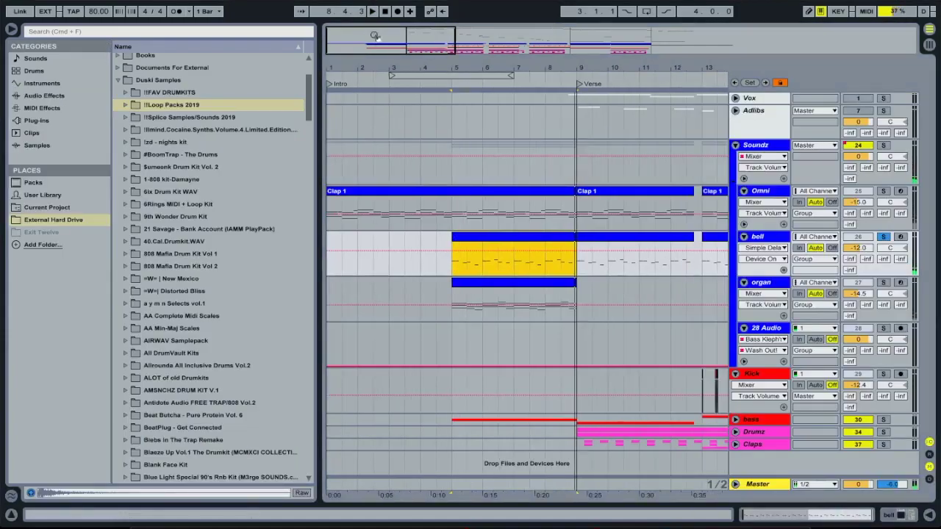
Solo the organ track in place of bell and set the playback start at bar 5 on it.
{"action": "left_click", "coordinate": [456, 278]}
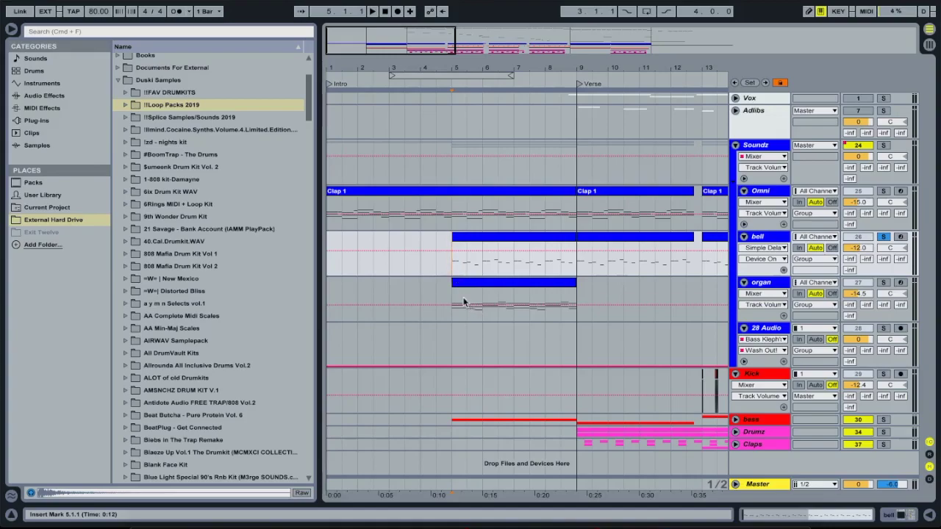
{"action": "left_click", "coordinate": [442, 297]}
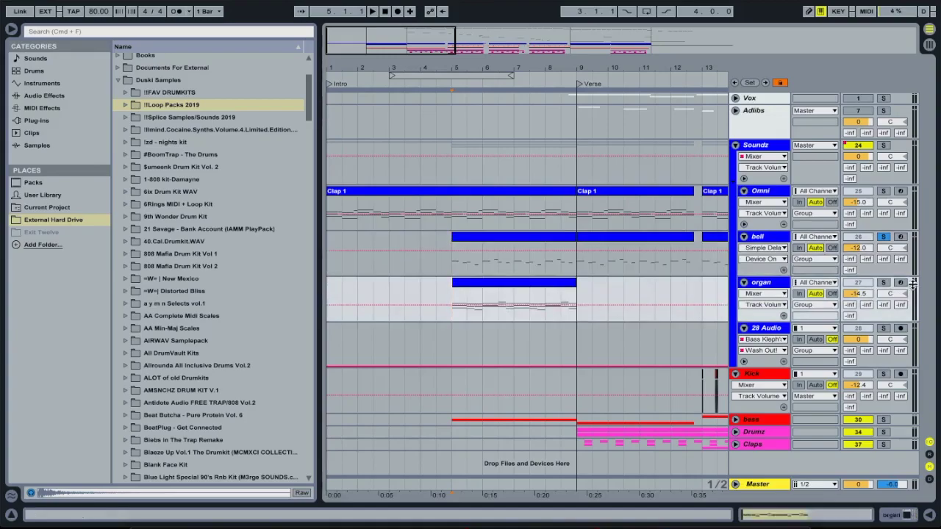
{"action": "left_click", "coordinate": [883, 284]}
{"action": "left_click", "coordinate": [504, 221]}
{"action": "left_click", "coordinate": [449, 228]}
{"action": "left_click", "coordinate": [450, 316]}
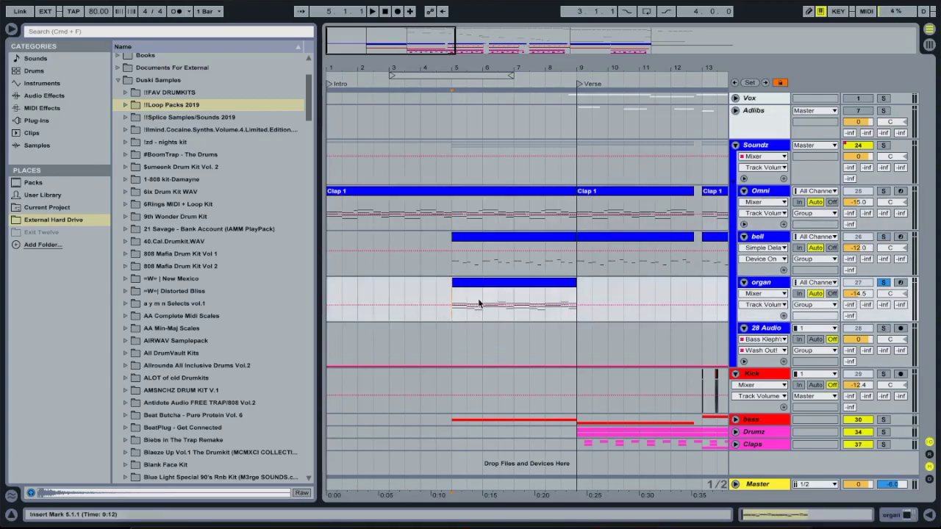
Show the organ track's devices and check which patch its Omnisphere instrument uses.
{"action": "double_click", "coordinate": [785, 282]}
{"action": "scroll", "coordinate": [375, 323], "scroll_direction": "down", "scroll_amount": 1}
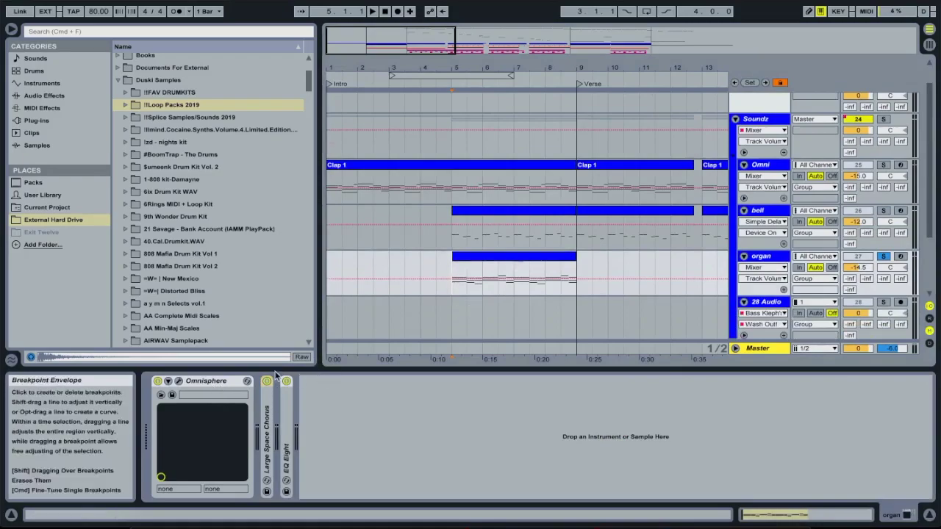
{"action": "left_click", "coordinate": [179, 383]}
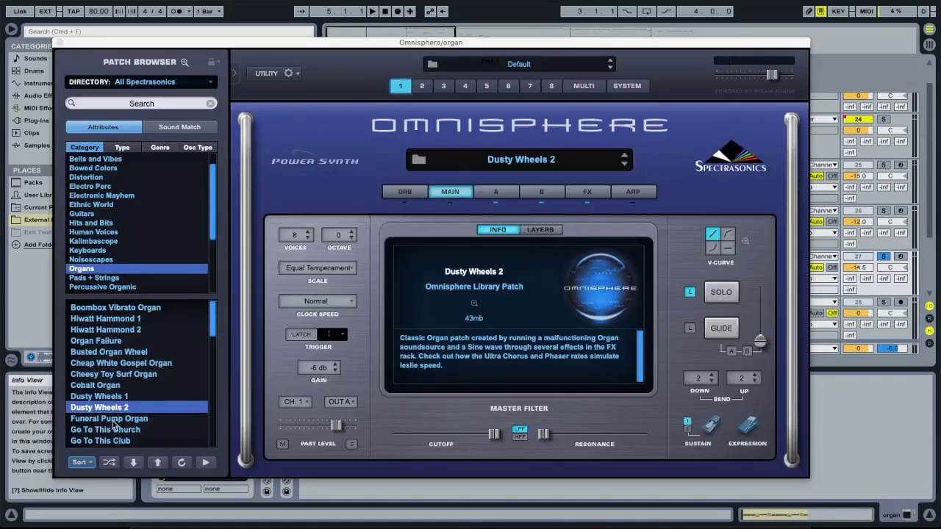
{"action": "left_click", "coordinate": [59, 42]}
Play the soloed organ part from bar 5 and stop the playback.
{"action": "scroll", "coordinate": [489, 321], "scroll_direction": "up", "scroll_amount": 1}
{"action": "scroll", "coordinate": [462, 311], "scroll_direction": "down", "scroll_amount": 1}
{"action": "key", "text": "space"}
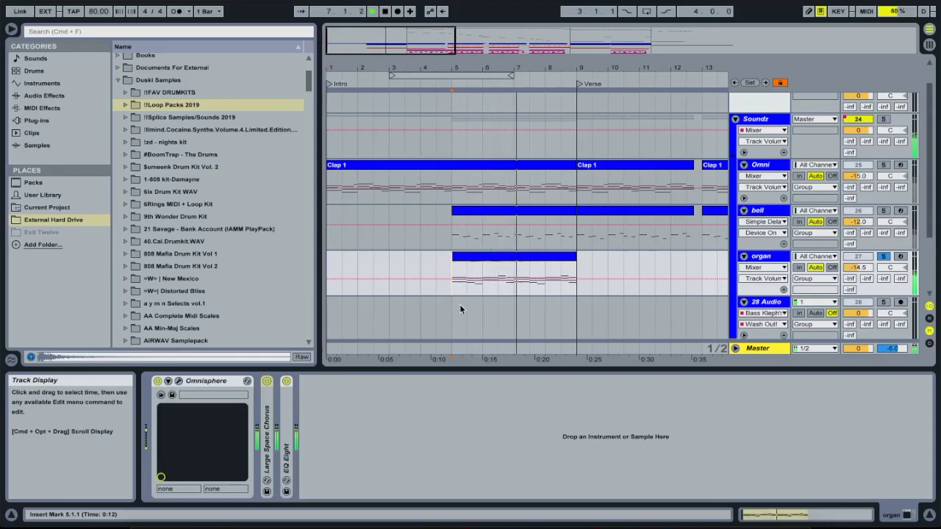
{"action": "key", "text": "space"}
Look at the bell and Omni device chains and unfold the Omni track's EQ Eight to see its filter curve.
{"action": "left_click", "coordinate": [455, 241]}
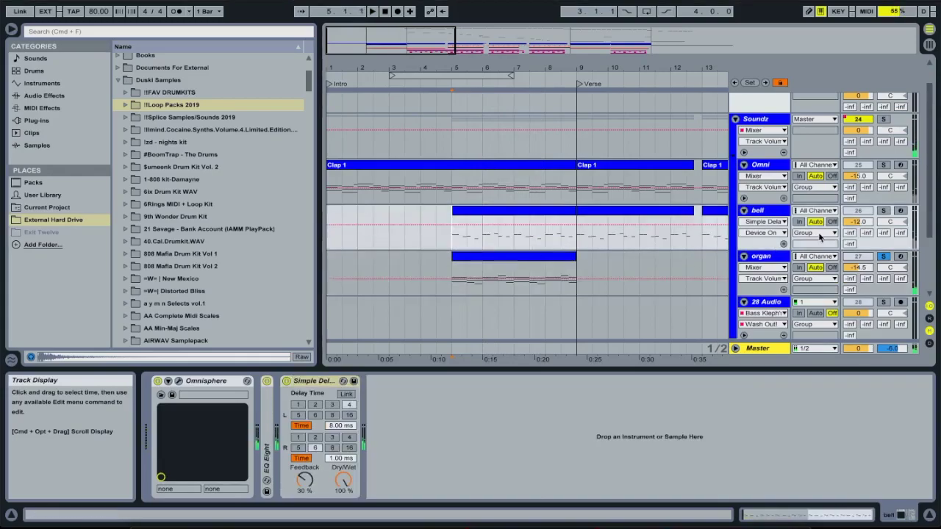
{"action": "left_click", "coordinate": [762, 165]}
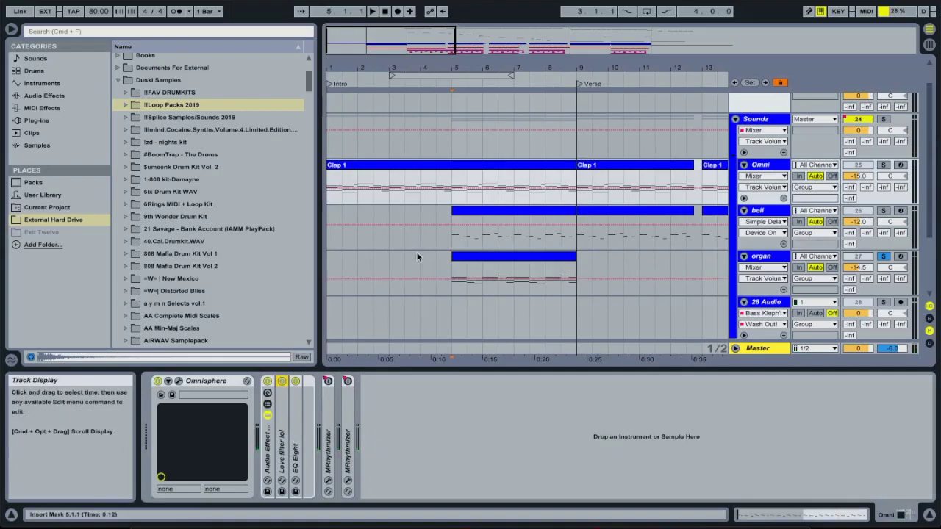
{"action": "double_click", "coordinate": [296, 423]}
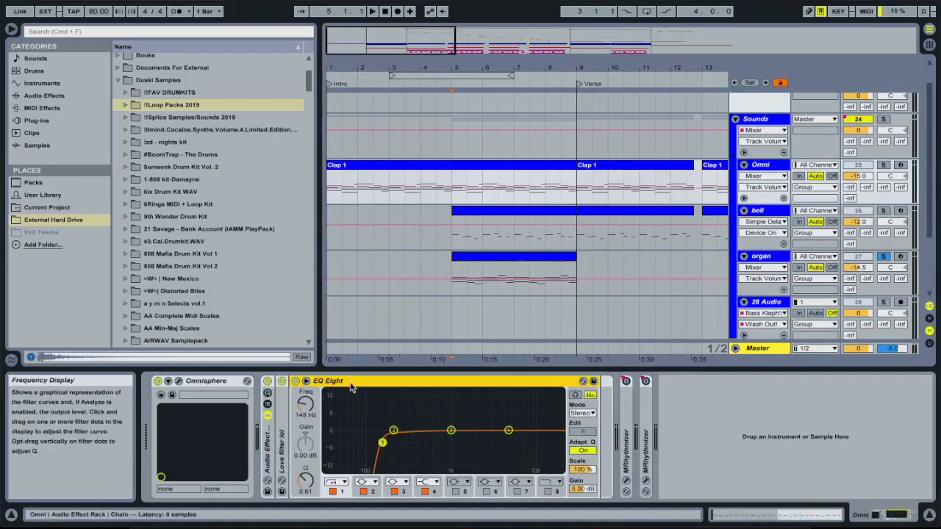
Solo the Omni track in place of organ and play it from bar 5.
{"action": "left_click", "coordinate": [765, 167]}
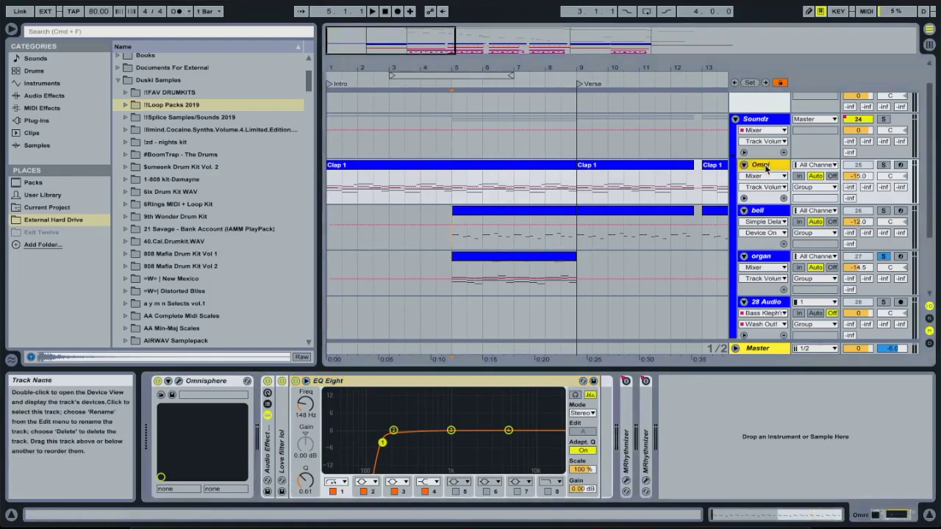
{"action": "left_click", "coordinate": [457, 207]}
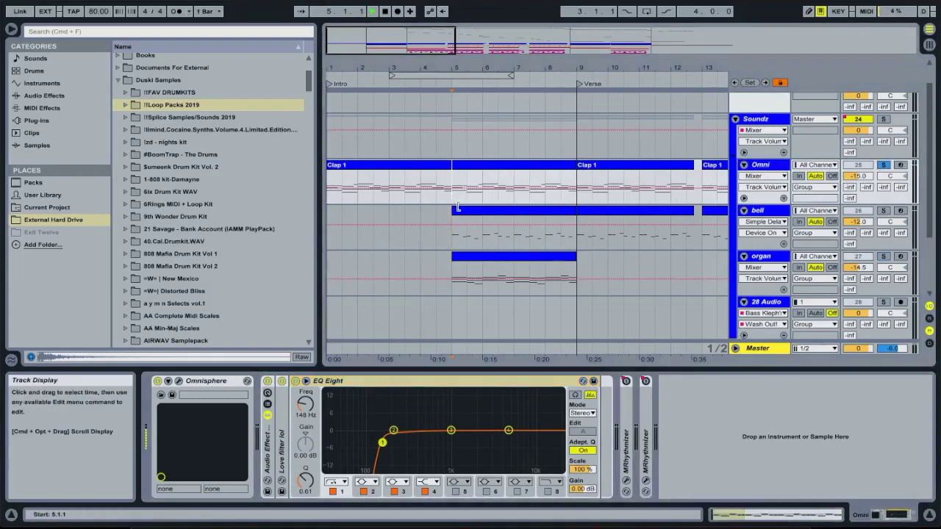
Solo the bell track instead and play it from bar 5 with its Simple Delay bypassed, and re-enable the delay.
{"action": "left_click", "coordinate": [776, 221]}
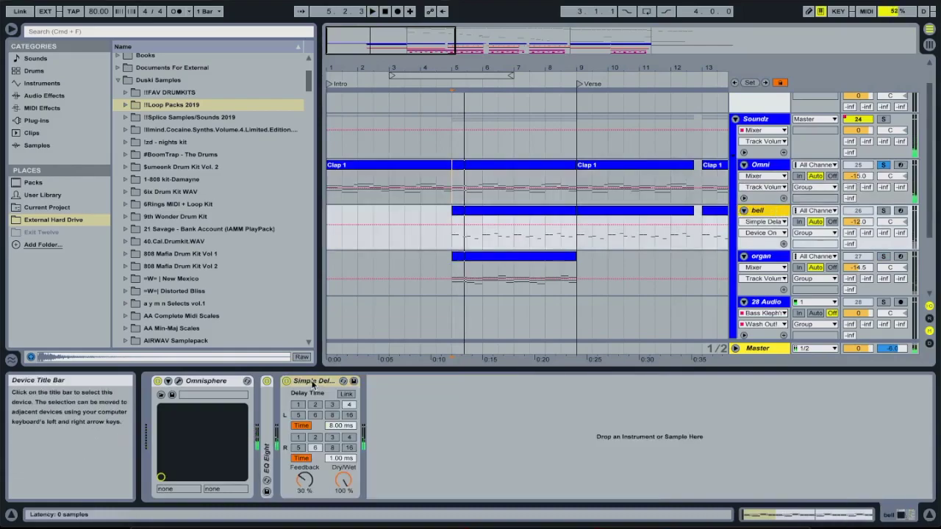
{"action": "left_click", "coordinate": [884, 211]}
{"action": "left_click", "coordinate": [310, 453]}
{"action": "left_click", "coordinate": [287, 381]}
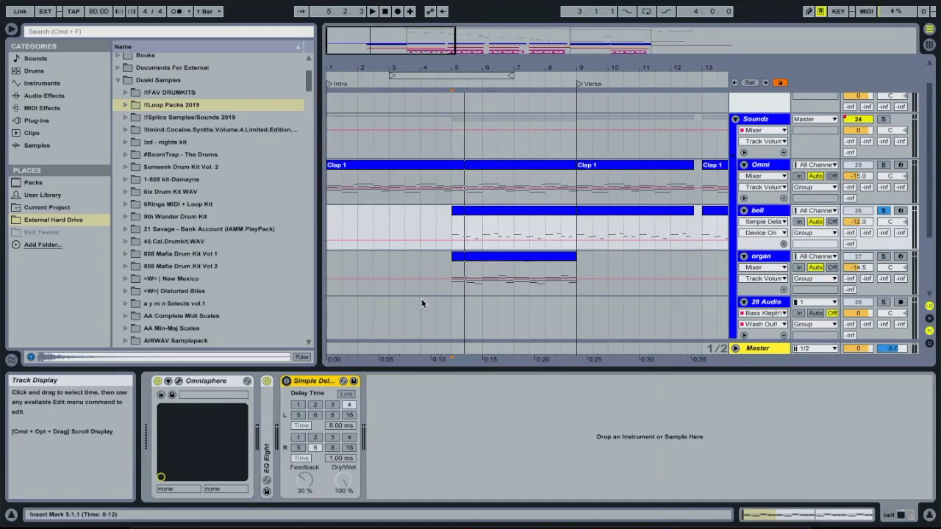
{"action": "key", "text": "space"}
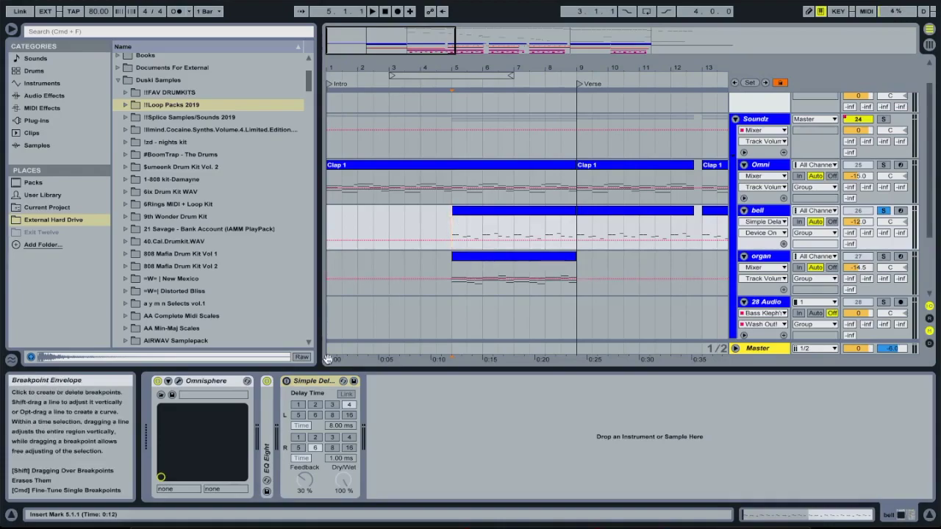
{"action": "left_click", "coordinate": [286, 382]}
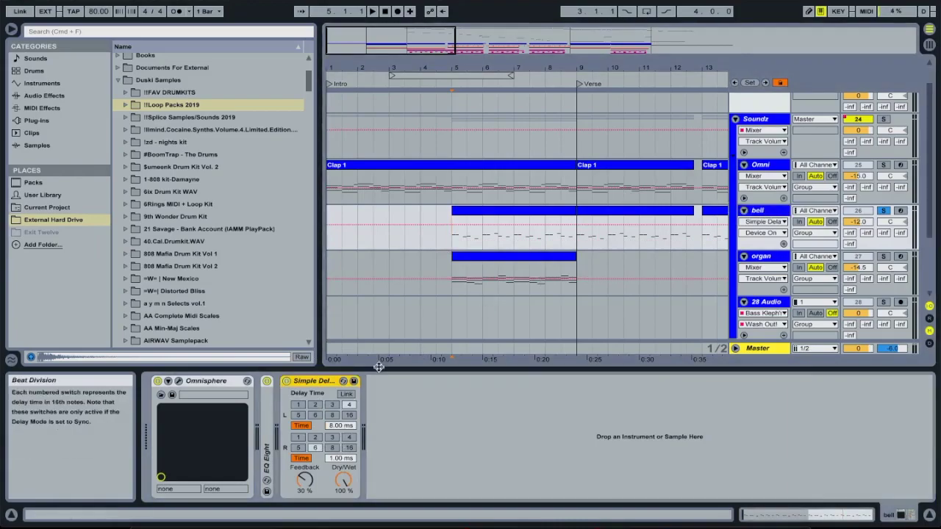
Solo the Omni track in place of bell and play it from bar 4.
{"action": "left_click", "coordinate": [422, 200]}
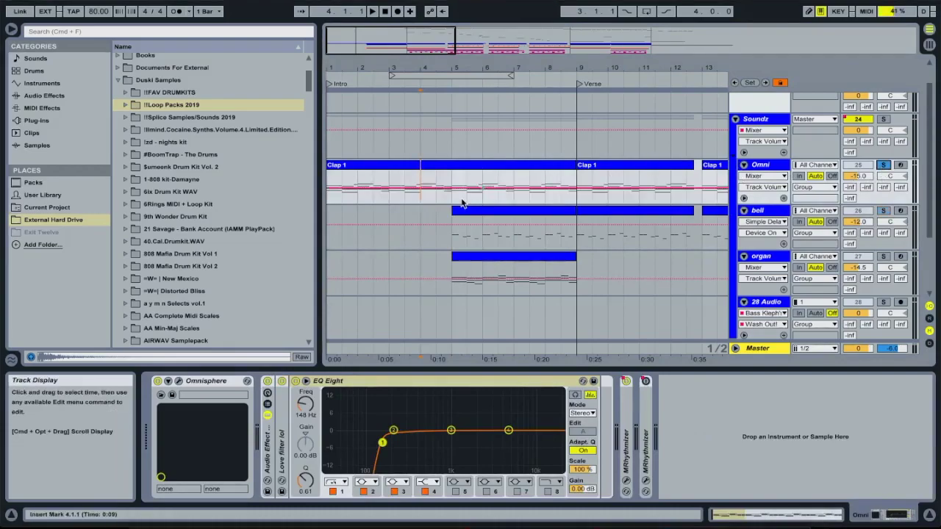
{"action": "left_click", "coordinate": [424, 242]}
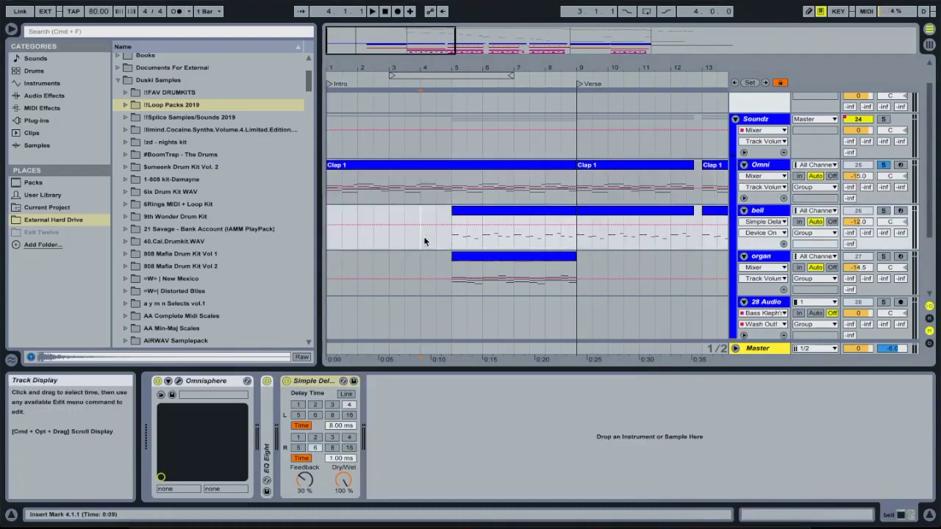
{"action": "left_click", "coordinate": [420, 197]}
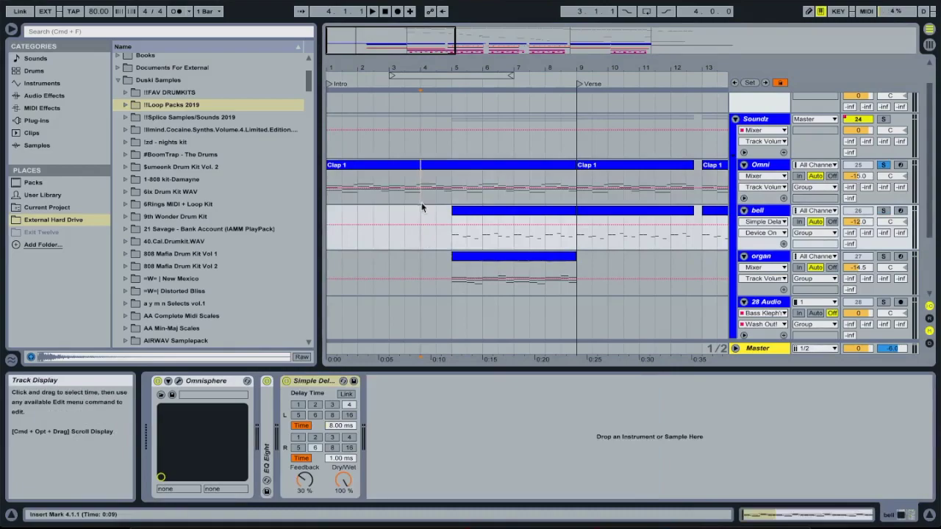
{"action": "key", "text": "space"}
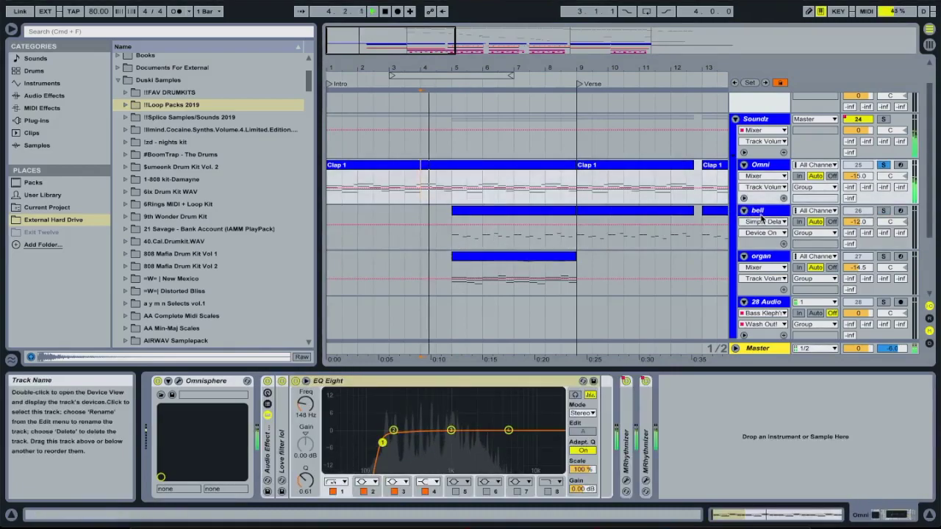
Add the bell track to the solo and play Omni and bell together from bar 5.
{"action": "left_click", "coordinate": [710, 224]}
{"action": "left_click", "coordinate": [883, 210]}
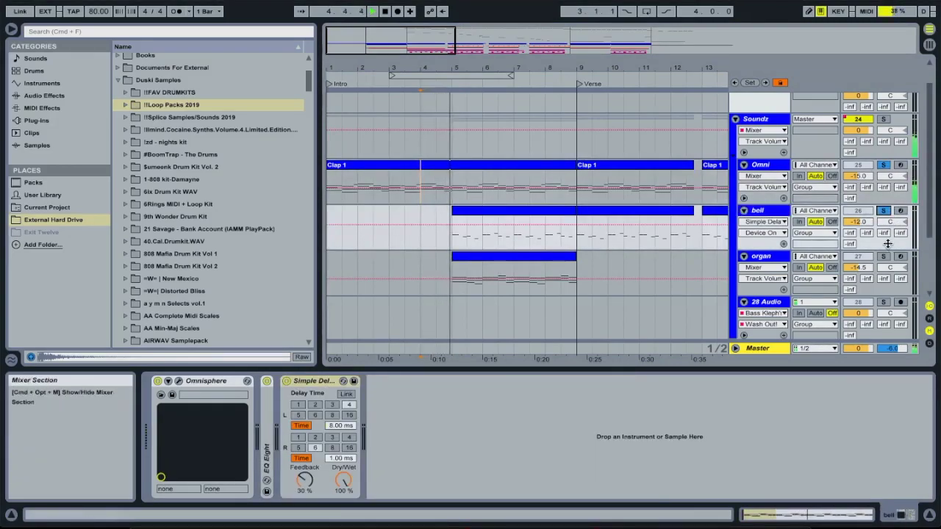
{"action": "left_click", "coordinate": [462, 255]}
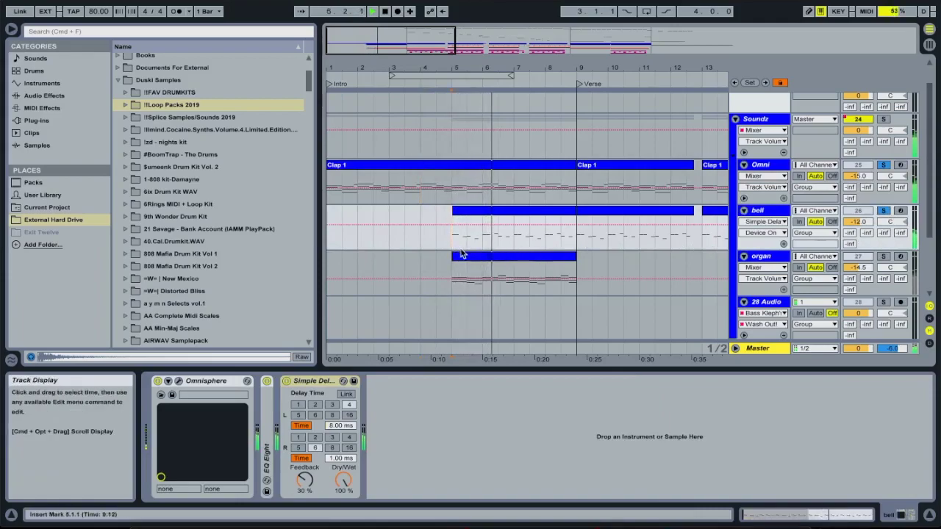
{"action": "key", "text": "space"}
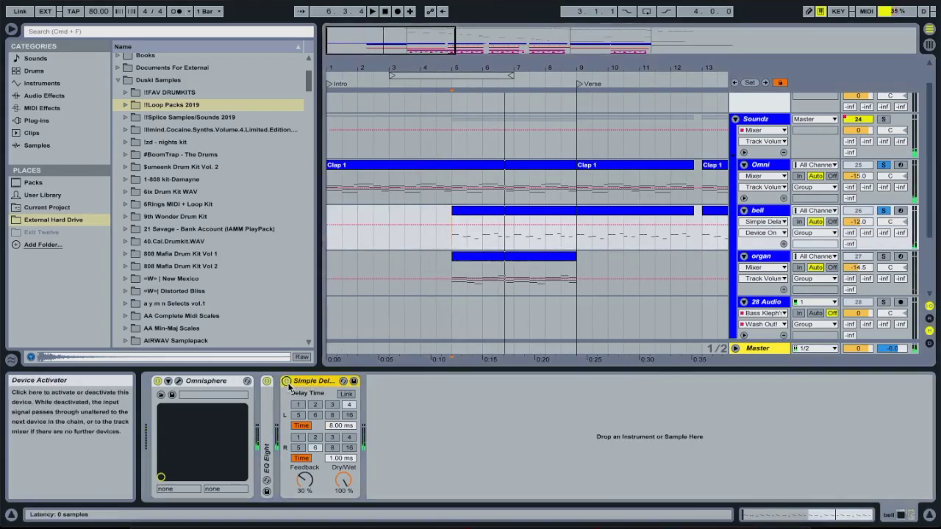
Bypass the bell track's Simple Delay and replay the Omni and bell parts from bar 5.
{"action": "left_click", "coordinate": [461, 256]}
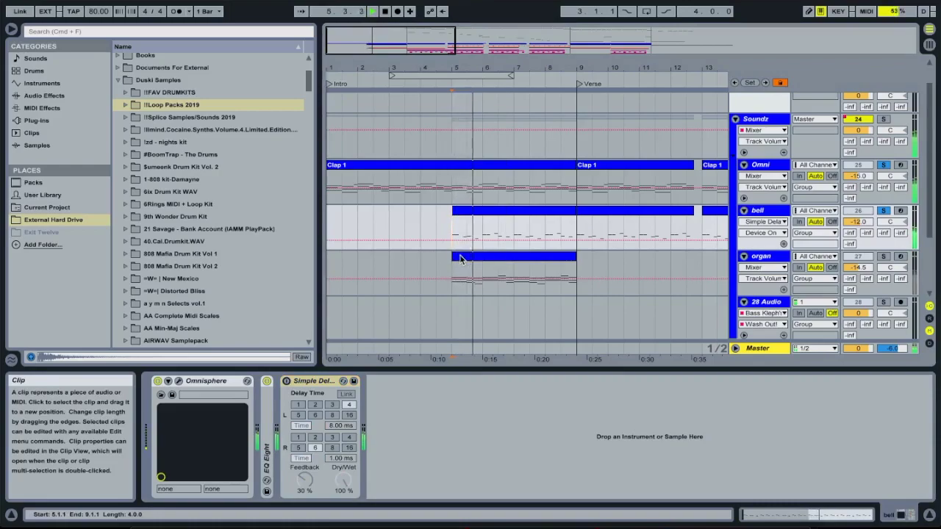
{"action": "key", "text": "space"}
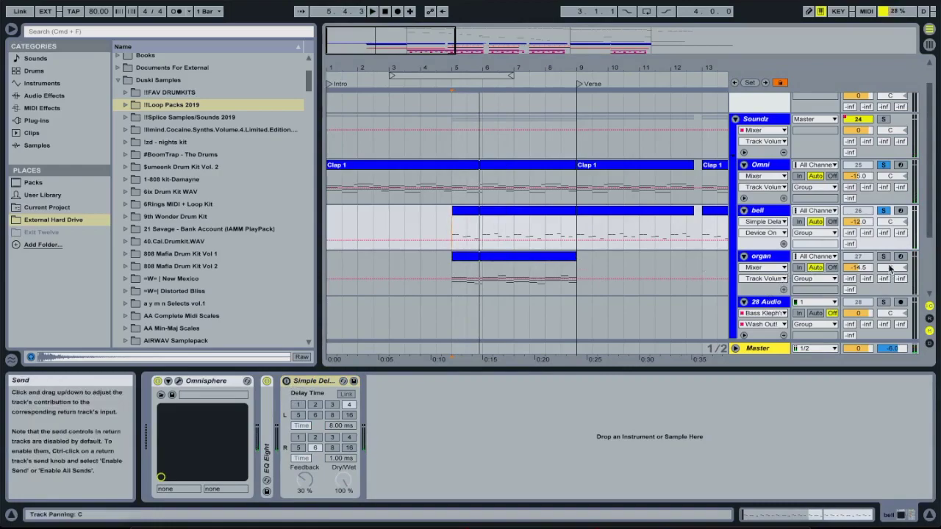
Add the organ track to the solo and play all three melodic parts from bar 5.
{"action": "key", "text": "Down"}
{"action": "key", "text": "space"}
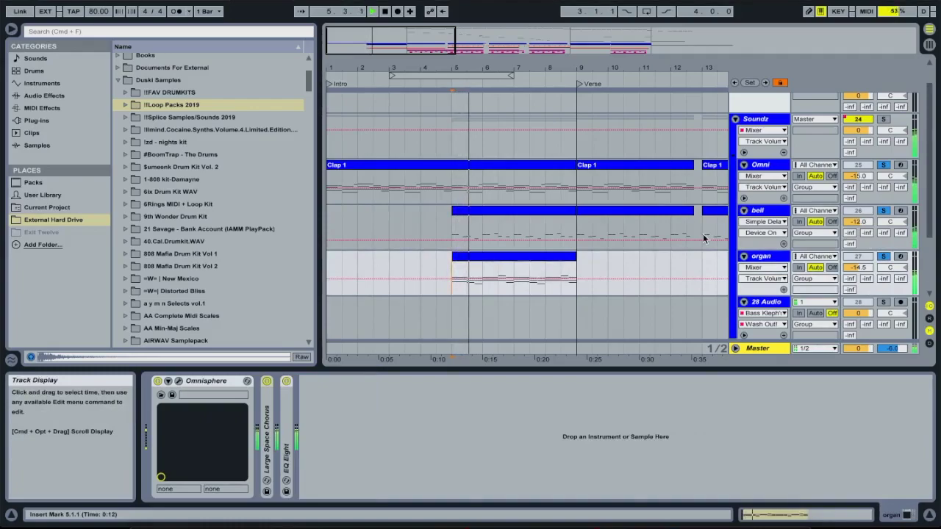
{"action": "key", "text": "space"}
{"action": "left_click", "coordinate": [565, 256]}
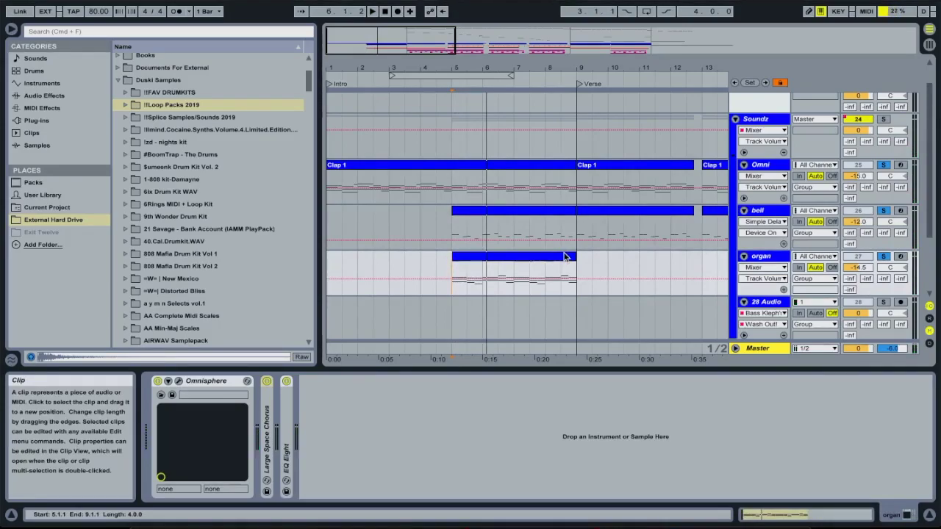
Survey a wider stretch of the arrangement and examine the devices on the Kick and 28 Audio tracks.
{"action": "left_click_drag", "start_coordinate": [448, 65], "coordinate": [447, 57]}
{"action": "scroll", "coordinate": [438, 279], "scroll_direction": "down", "scroll_amount": 3}
{"action": "left_click", "coordinate": [439, 281]}
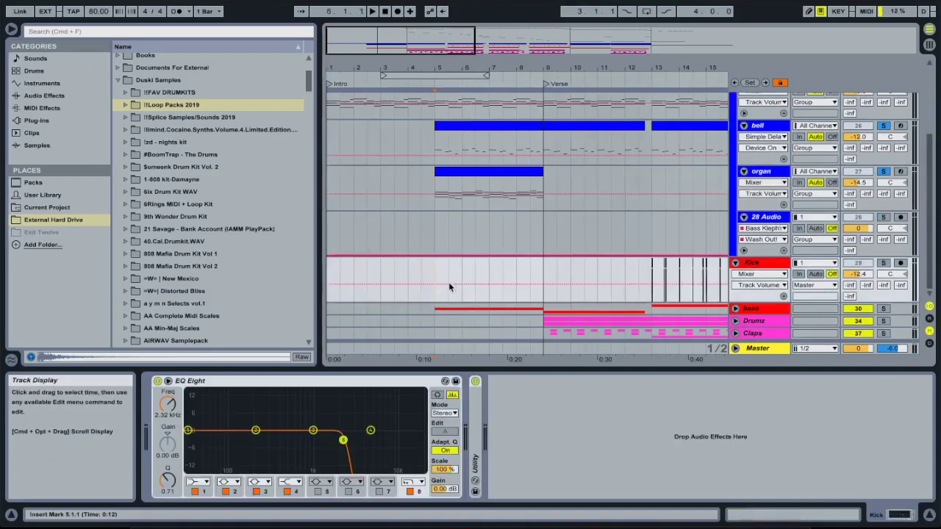
{"action": "left_click", "coordinate": [439, 189]}
{"action": "scroll", "coordinate": [533, 193], "scroll_direction": "up", "scroll_amount": 3}
{"action": "left_click_drag", "start_coordinate": [410, 65], "coordinate": [404, 56]}
{"action": "scroll", "coordinate": [564, 279], "scroll_direction": "right", "scroll_amount": 1}
{"action": "scroll", "coordinate": [404, 223], "scroll_direction": "down", "scroll_amount": 3}
{"action": "left_click", "coordinate": [405, 223]}
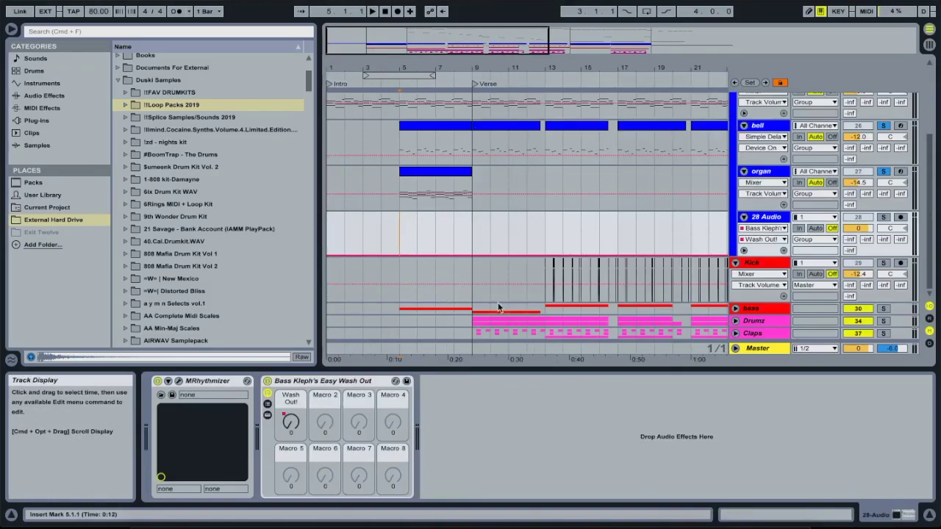
Unfold the bass group and show the devices of the Bass track whose clip starts at bar 5.
{"action": "left_click", "coordinate": [736, 308]}
{"action": "scroll", "coordinate": [766, 253], "scroll_direction": "down", "scroll_amount": 5}
{"action": "left_click", "coordinate": [770, 230]}
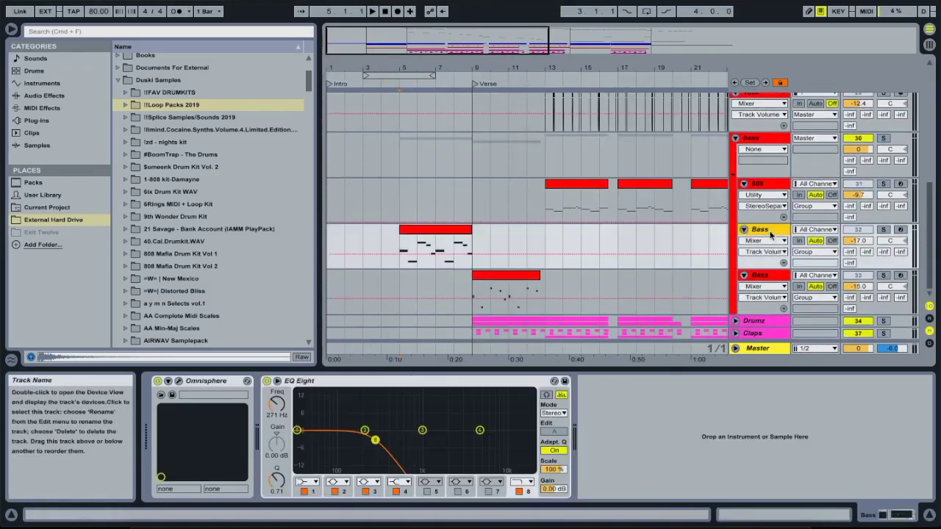
Go back to the Omni track and check which patch and sound bank its Omnisphere instrument uses.
{"action": "scroll", "coordinate": [483, 235], "scroll_direction": "up", "scroll_amount": 5}
{"action": "left_click", "coordinate": [409, 260]}
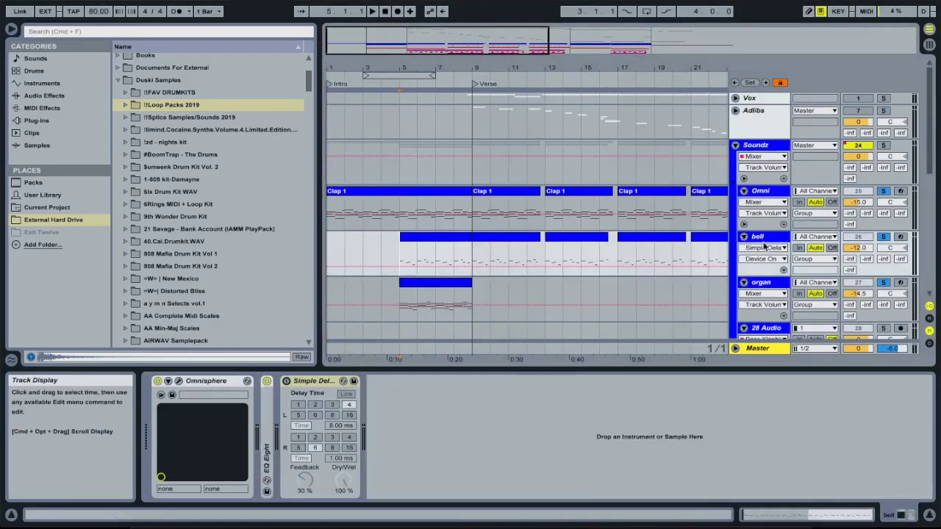
{"action": "left_click", "coordinate": [761, 190]}
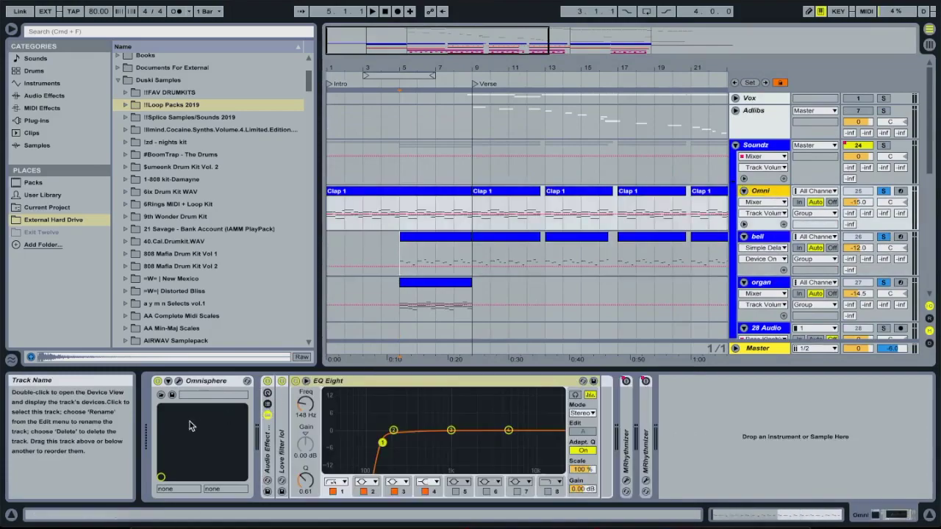
{"action": "left_click", "coordinate": [179, 381]}
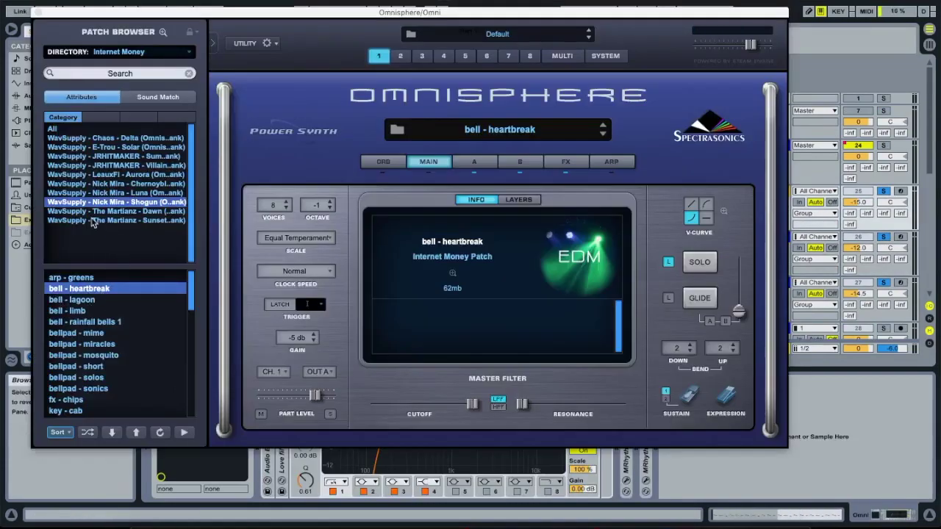
{"action": "left_click", "coordinate": [38, 13]}
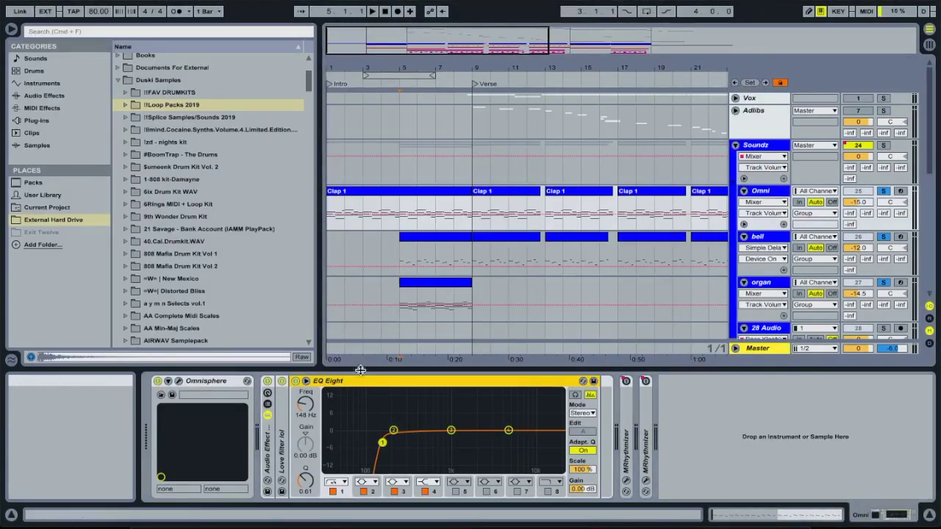
Check which patch and sound bank the bell track's Omnisphere instrument uses.
{"action": "left_click", "coordinate": [758, 236]}
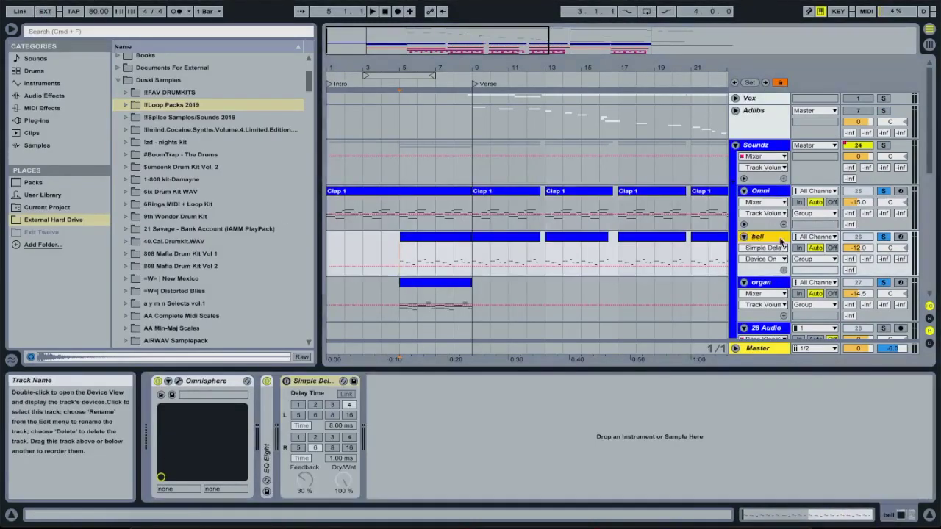
{"action": "left_click", "coordinate": [179, 382]}
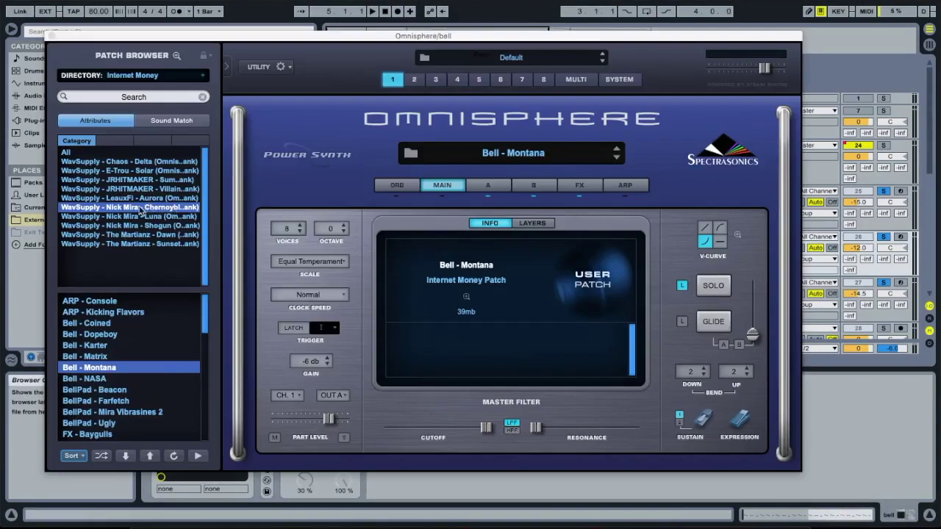
{"action": "left_click", "coordinate": [52, 35]}
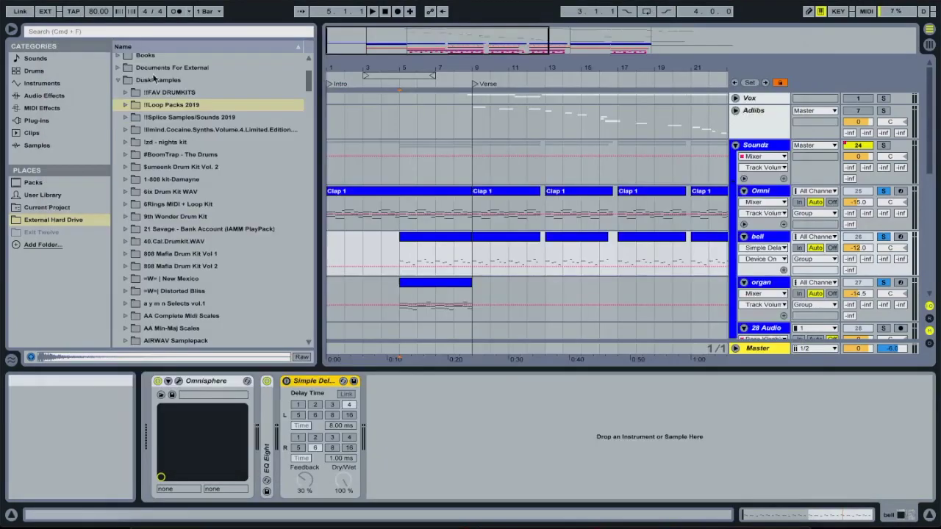
Check the Omnisphere patch on the Bass track starting at bar 5, and solo that track with its EQ Eight bypassed.
{"action": "scroll", "coordinate": [398, 186], "scroll_direction": "down", "scroll_amount": 5}
{"action": "left_click", "coordinate": [759, 184]}
{"action": "left_click", "coordinate": [773, 230]}
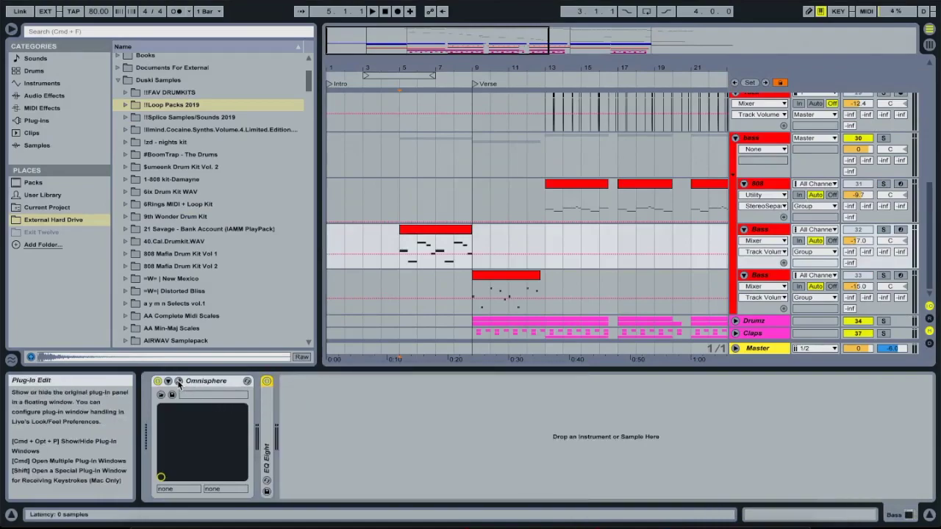
{"action": "left_click", "coordinate": [179, 381]}
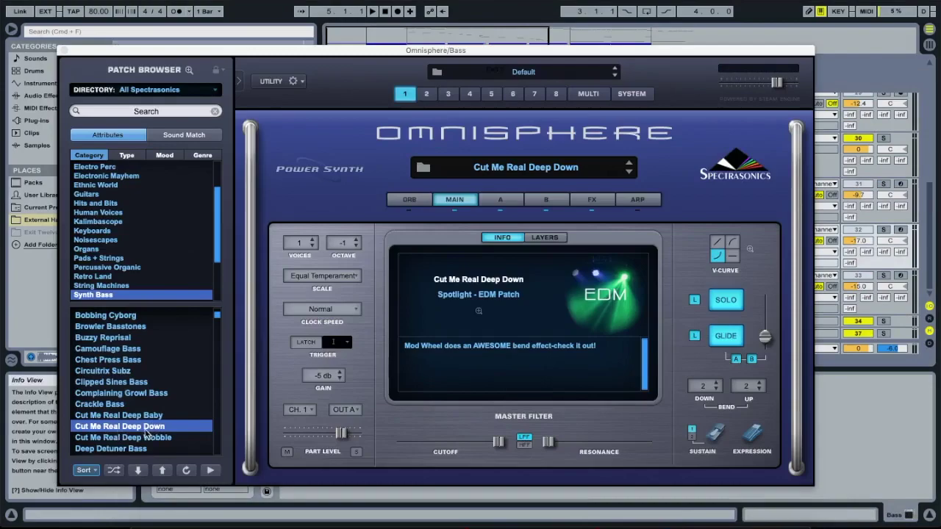
{"action": "left_click", "coordinate": [63, 50]}
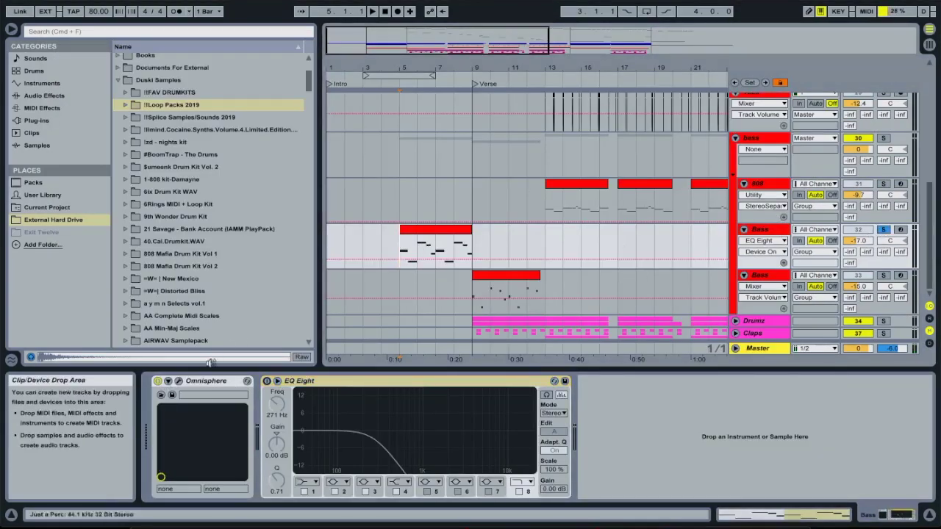
Look through the Bass track's Omnisphere patch browser again around the Synth Bass category.
{"action": "left_click", "coordinate": [177, 380]}
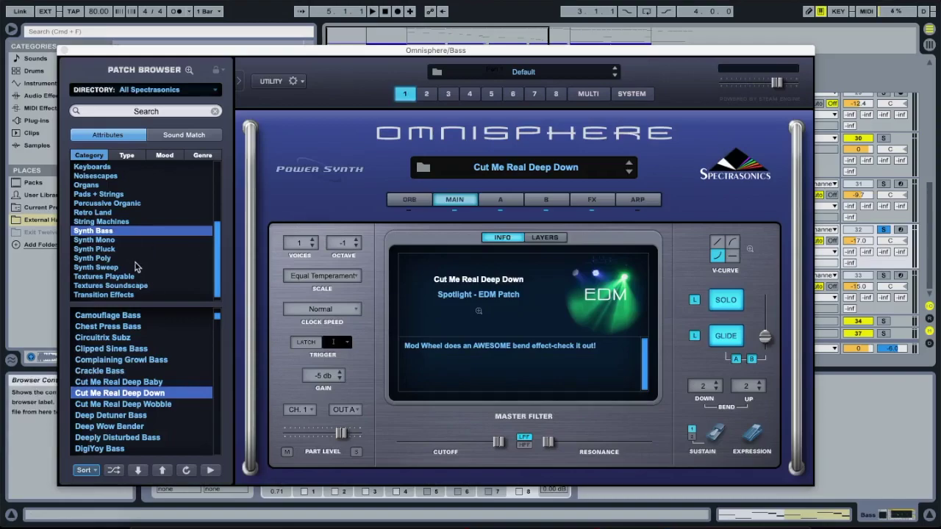
{"action": "left_click", "coordinate": [64, 50]}
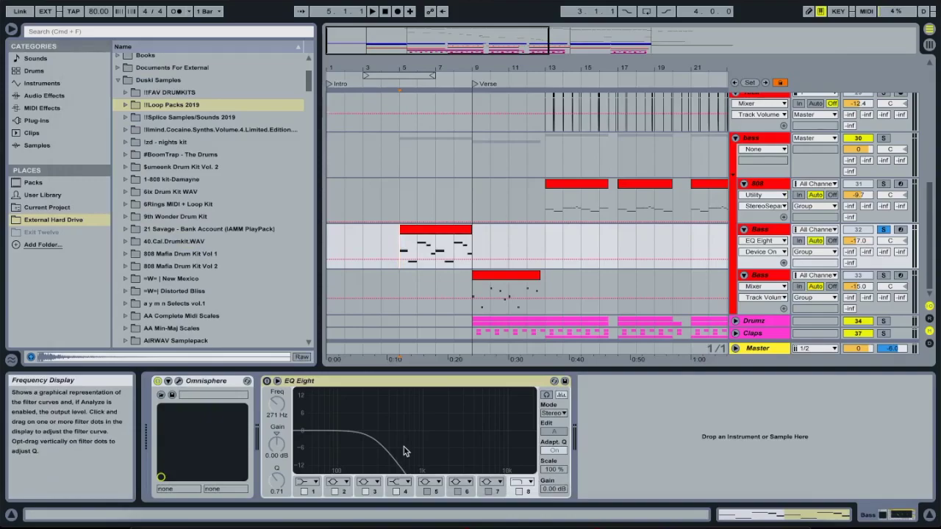
Play the soloed Bass part from bar 5 with its EQ Eight bypassed and stop the playback.
{"action": "left_click", "coordinate": [278, 384]}
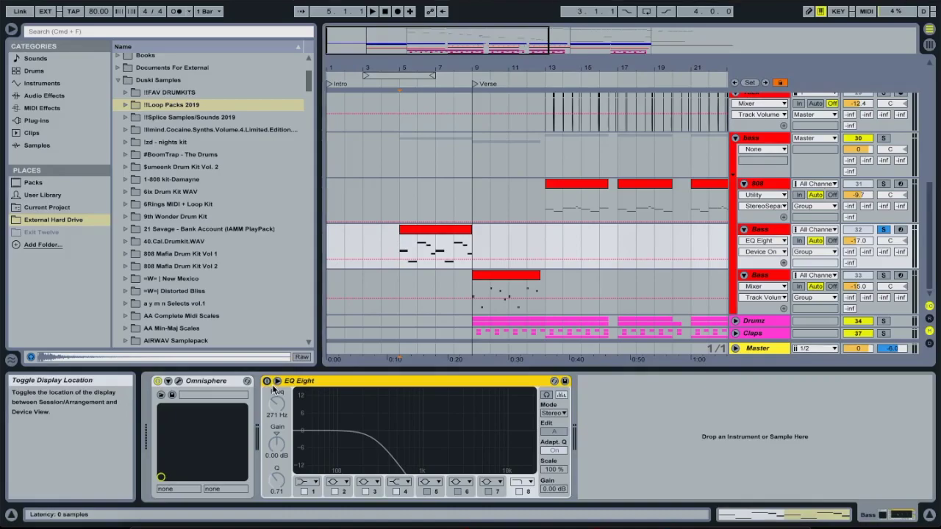
{"action": "key", "text": "space"}
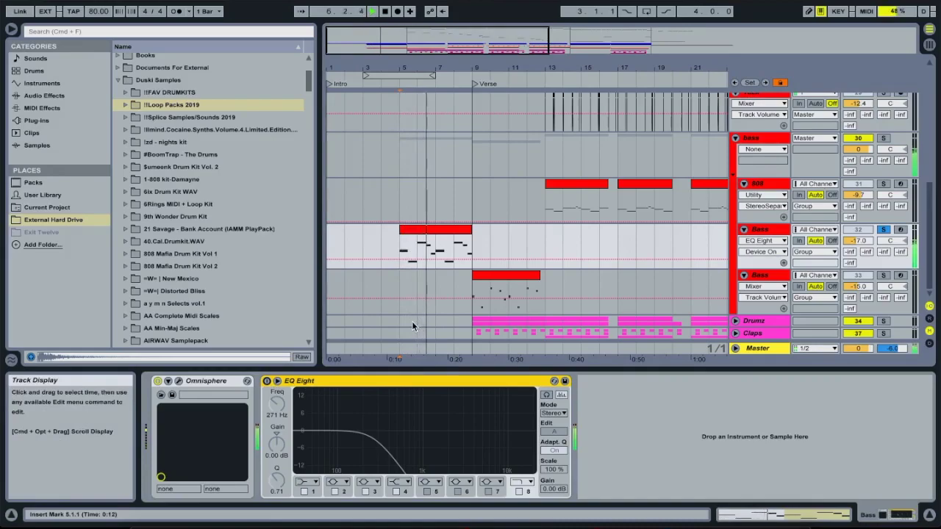
{"action": "key", "text": "space"}
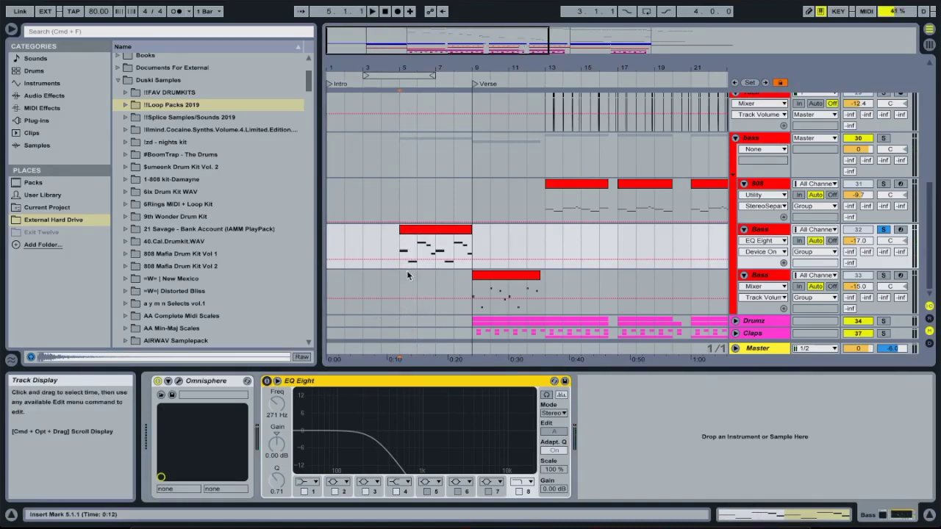
Re-enable the Bass track's EQ Eight, collapse the Soundz group, and play the soloed Bass part from bar 5.
{"action": "left_click", "coordinate": [267, 380]}
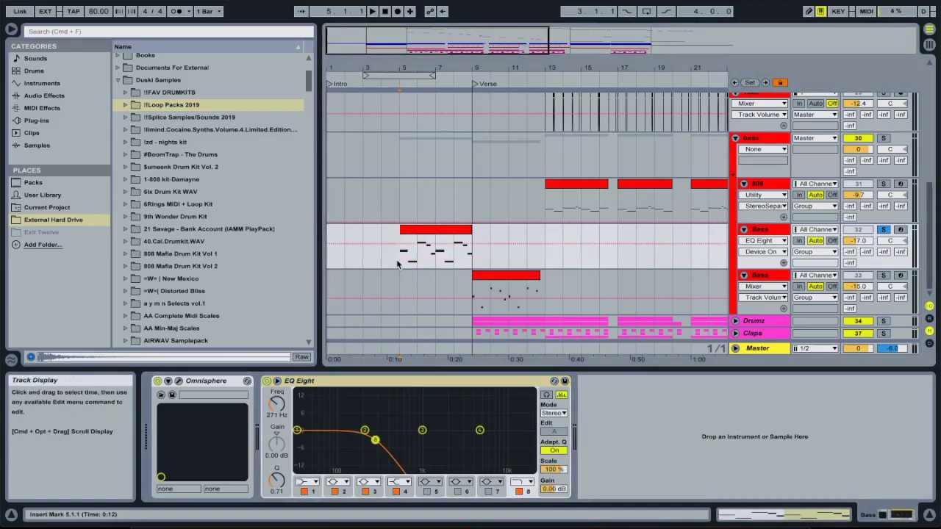
{"action": "double_click", "coordinate": [770, 232]}
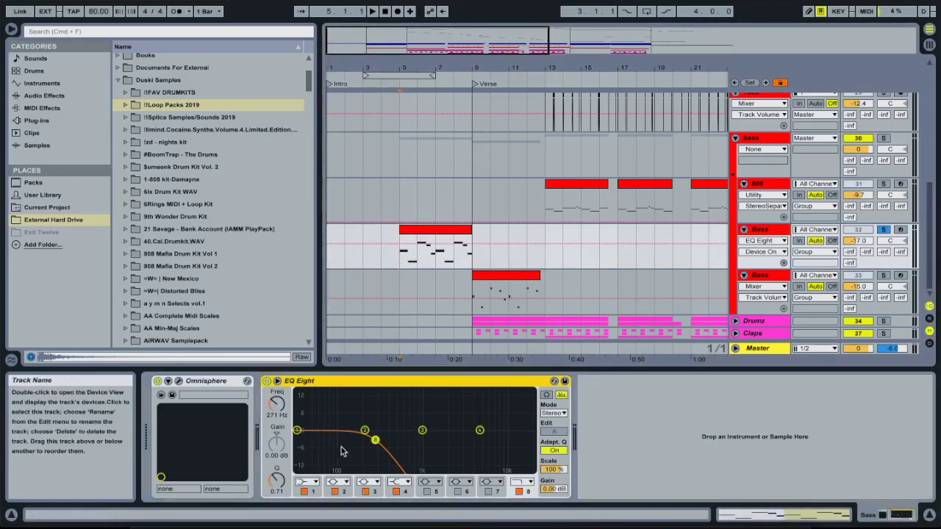
{"action": "left_click", "coordinate": [397, 262]}
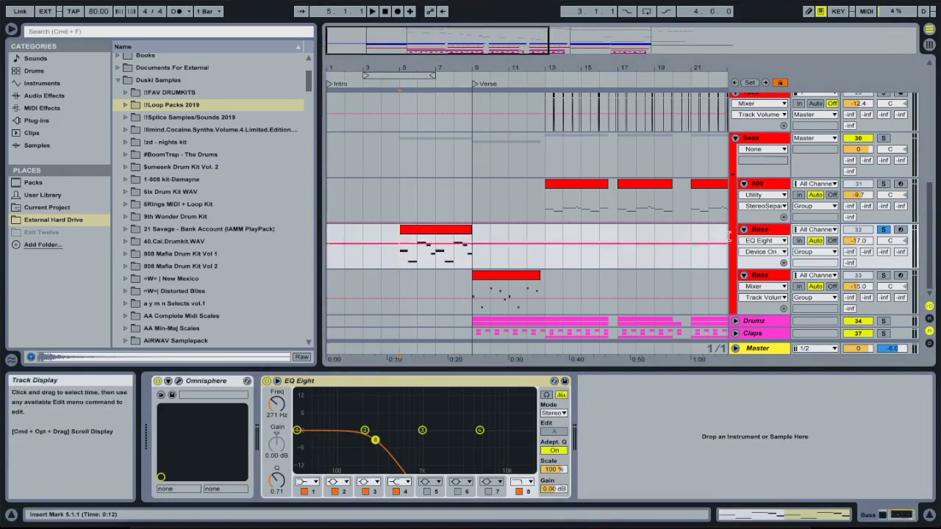
{"action": "scroll", "coordinate": [809, 242], "scroll_direction": "up", "scroll_amount": 10}
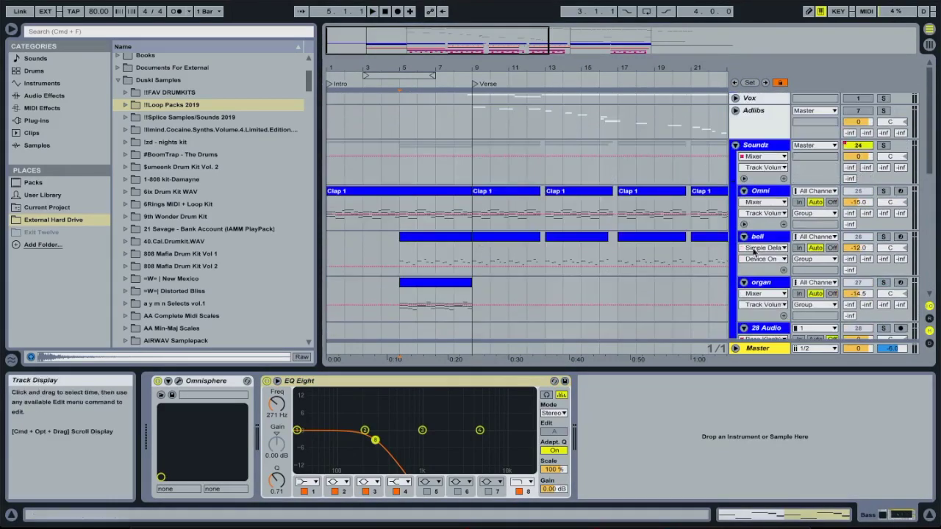
{"action": "left_click", "coordinate": [735, 144]}
{"action": "key", "text": "space"}
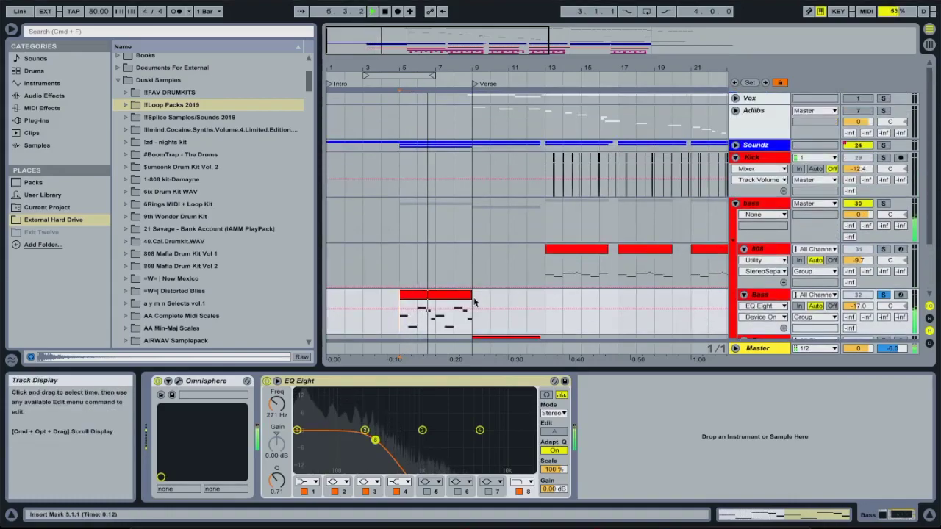
{"action": "key", "text": "space"}
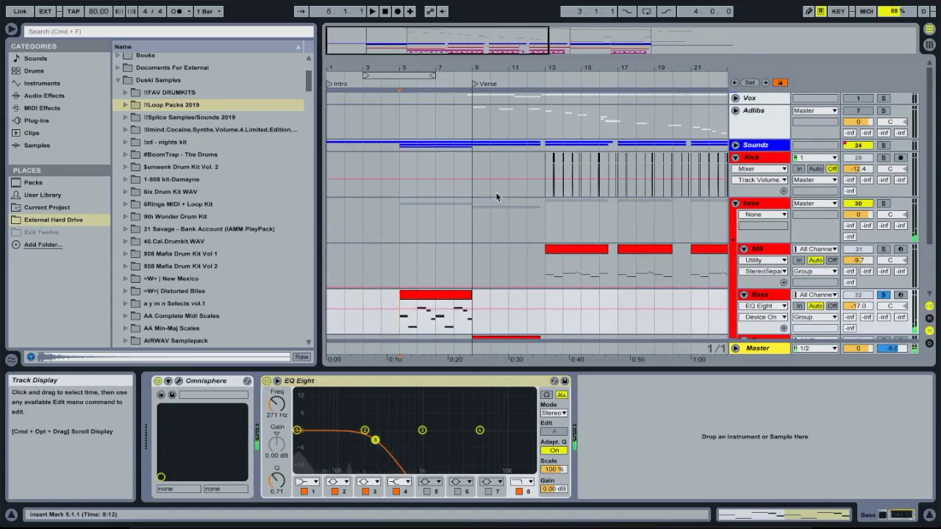
Collapse the Kick track and play the Bass part from bar 5 together with the soloed Soundz group.
{"action": "left_click_drag", "start_coordinate": [400, 149], "coordinate": [438, 150]}
{"action": "left_click", "coordinate": [736, 157]}
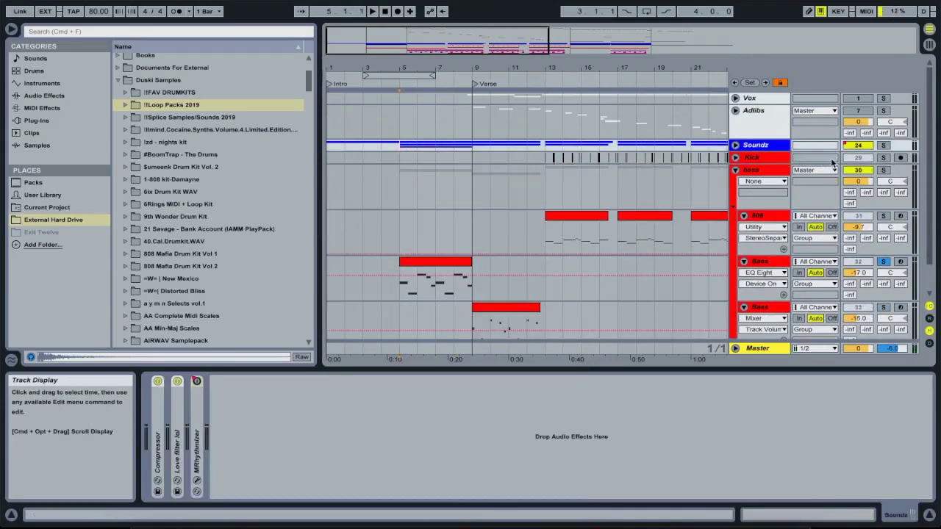
{"action": "left_click", "coordinate": [884, 145]}
{"action": "key", "text": "space"}
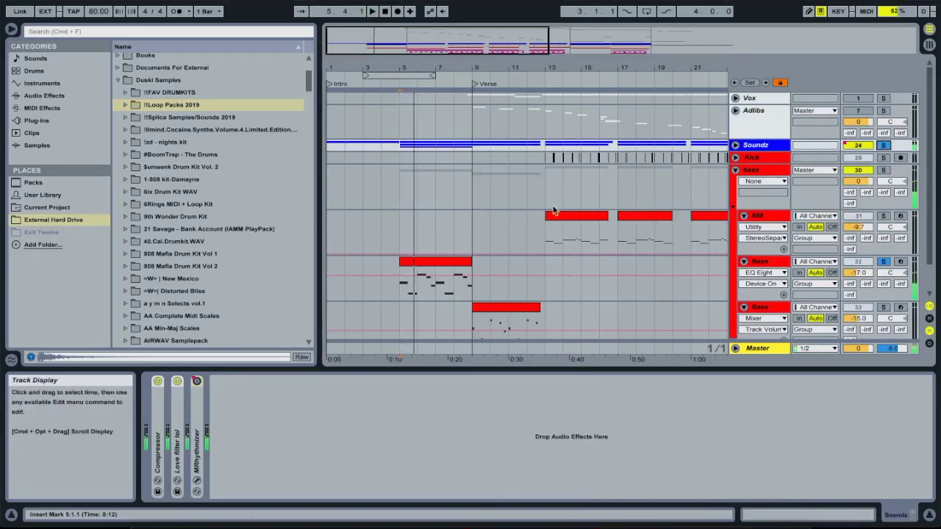
Open the second Bass track's clip starting at bar 9 inside the bass group.
{"action": "left_click", "coordinate": [736, 170]}
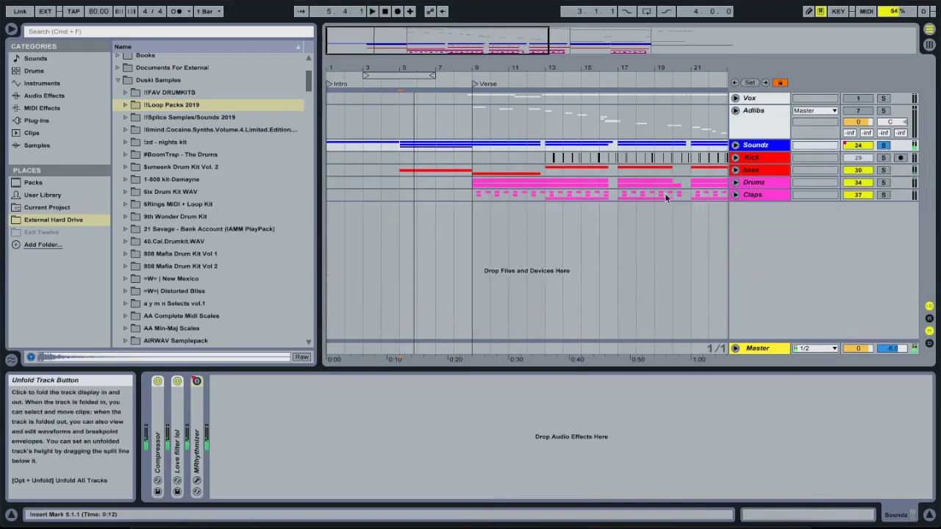
{"action": "left_click_drag", "start_coordinate": [412, 38], "coordinate": [411, 53]}
{"action": "left_click", "coordinate": [454, 125]}
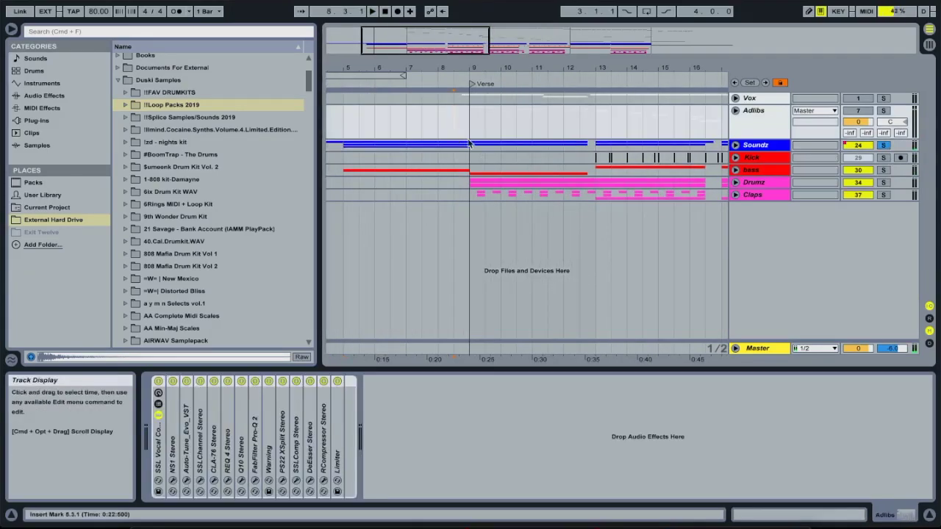
{"action": "left_click", "coordinate": [735, 170]}
{"action": "scroll", "coordinate": [542, 272], "scroll_direction": "down", "scroll_amount": 1}
{"action": "left_click", "coordinate": [481, 279]}
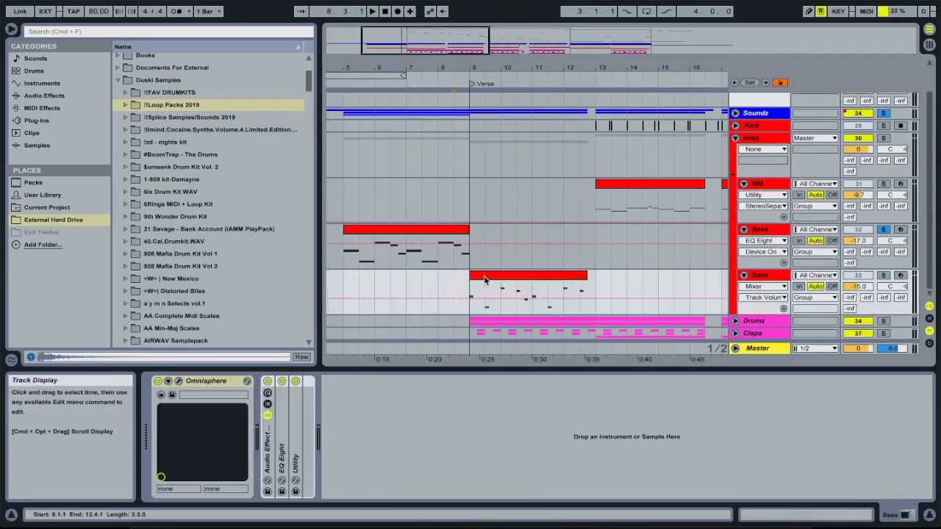
{"action": "double_click", "coordinate": [482, 280]}
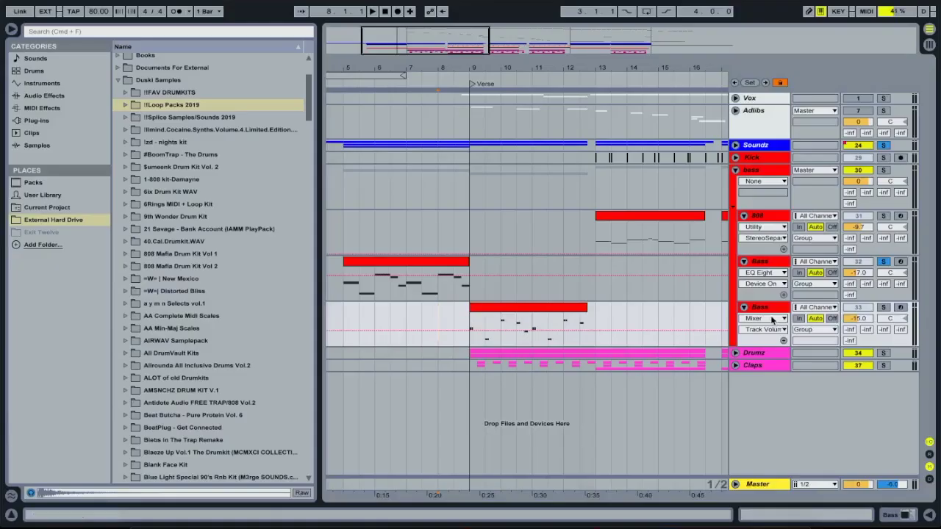
Inspect the second Bass track's device chain, including the curve of its EQ Eight.
{"action": "double_click", "coordinate": [766, 308]}
{"action": "double_click", "coordinate": [284, 441]}
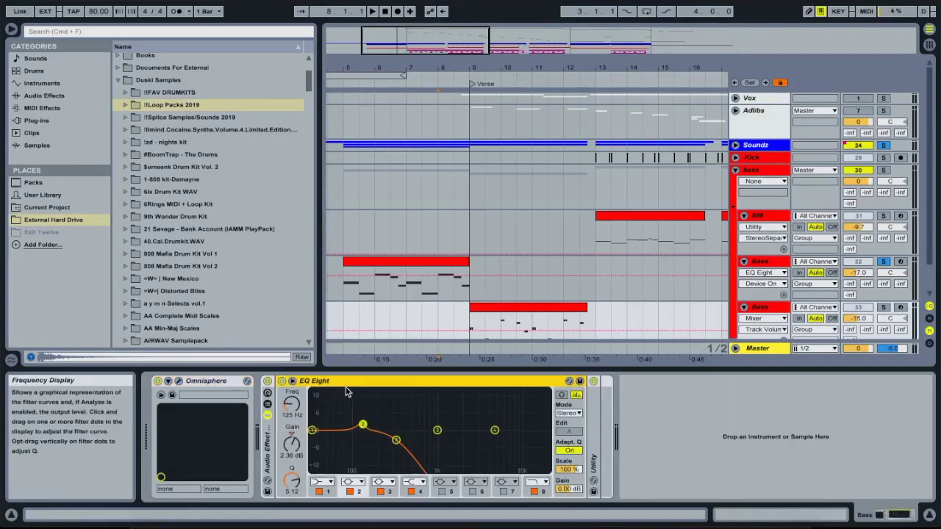
{"action": "double_click", "coordinate": [346, 383]}
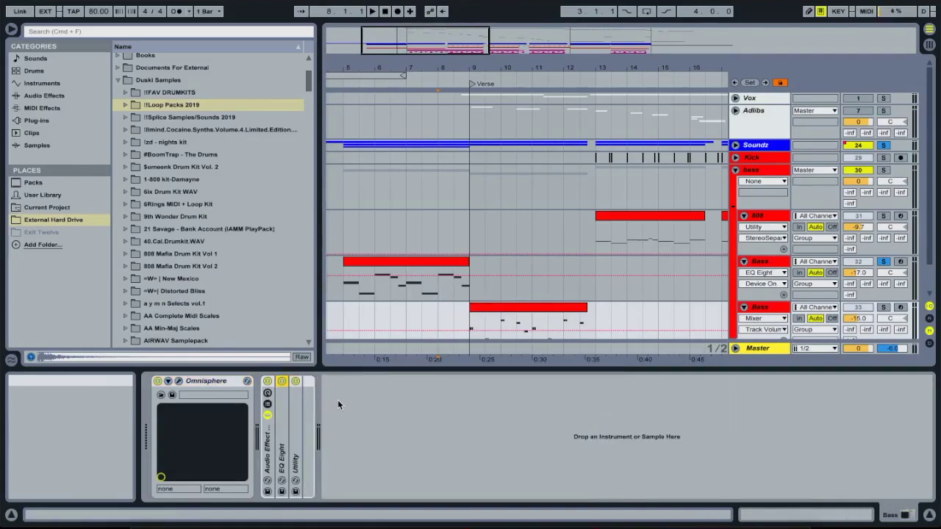
{"action": "left_click_drag", "start_coordinate": [371, 368], "coordinate": [378, 373]}
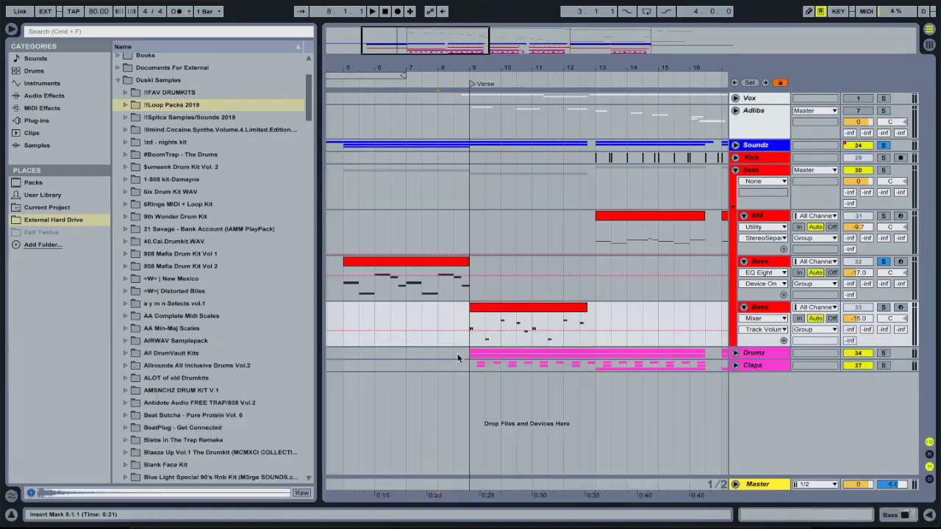
{"action": "left_click", "coordinate": [471, 318]}
{"action": "double_click", "coordinate": [778, 308]}
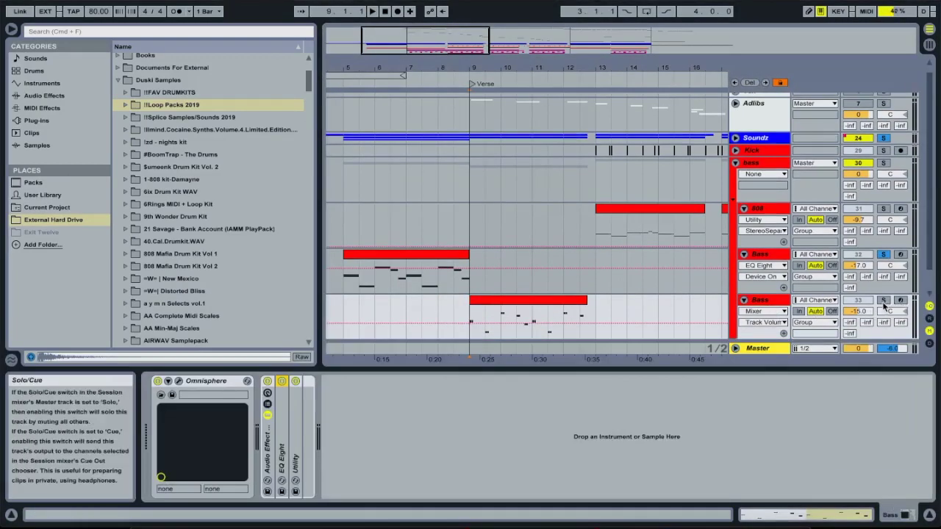
Solo only the bass group and play it from bar 8 into the verse, stopping after a few bars.
{"action": "left_click", "coordinate": [439, 310]}
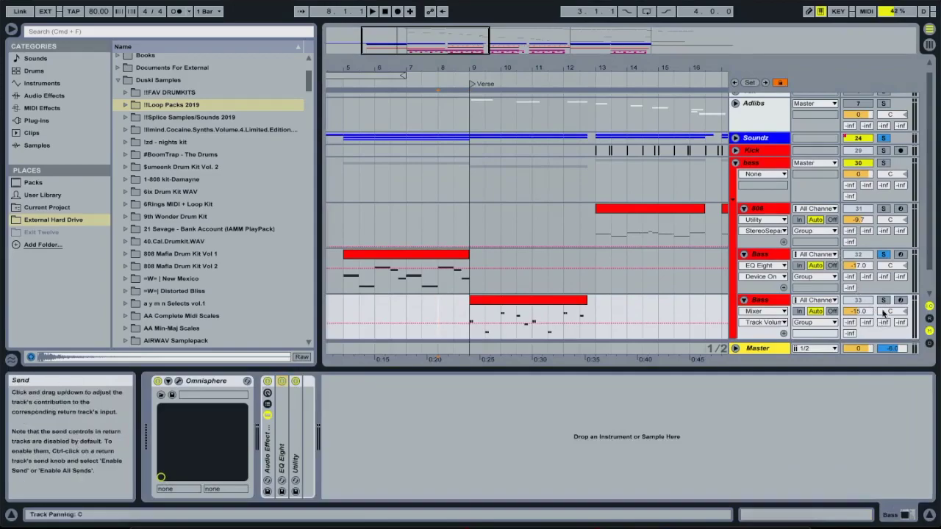
{"action": "left_click", "coordinate": [883, 163]}
{"action": "key", "text": "space"}
{"action": "scroll", "coordinate": [539, 254], "scroll_direction": "down", "scroll_amount": 2}
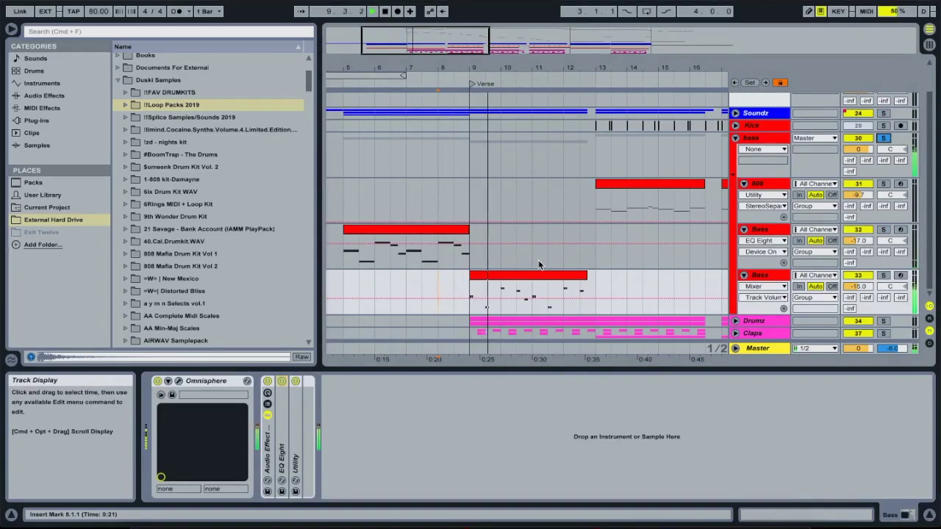
{"action": "scroll", "coordinate": [439, 286], "scroll_direction": "up", "scroll_amount": 2}
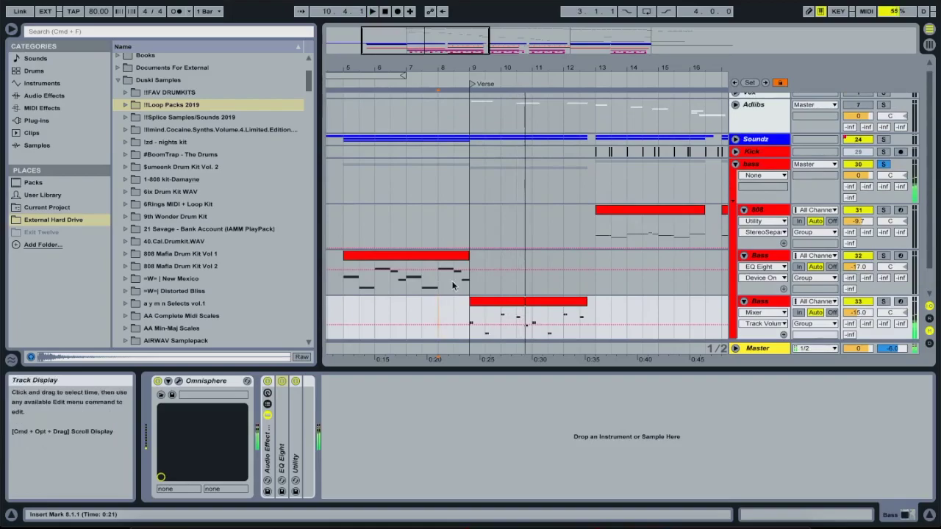
{"action": "key", "text": "space"}
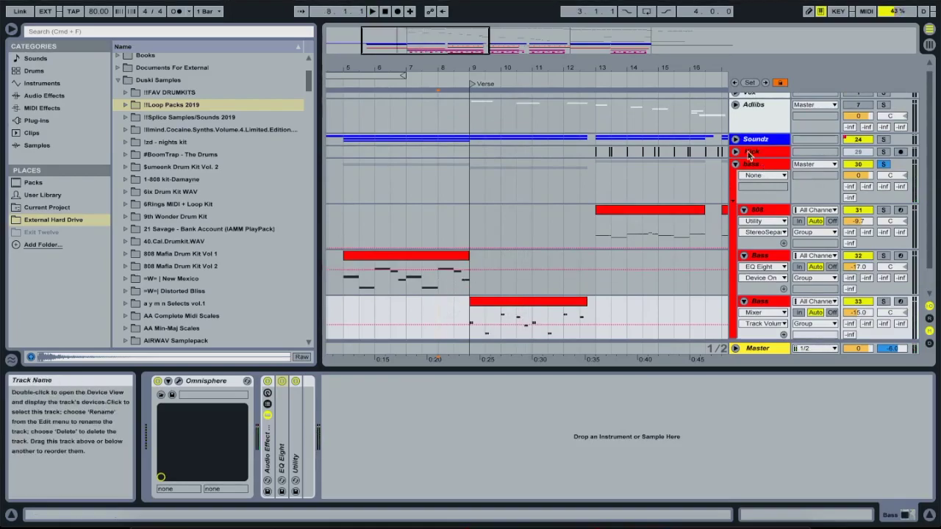
Solo the Soundz group together with the bass group, and play both from bar 8 through the start of the verse.
{"action": "left_click_drag", "start_coordinate": [469, 67], "coordinate": [469, 48]}
{"action": "left_click", "coordinate": [884, 164]}
{"action": "left_click", "coordinate": [883, 140]}
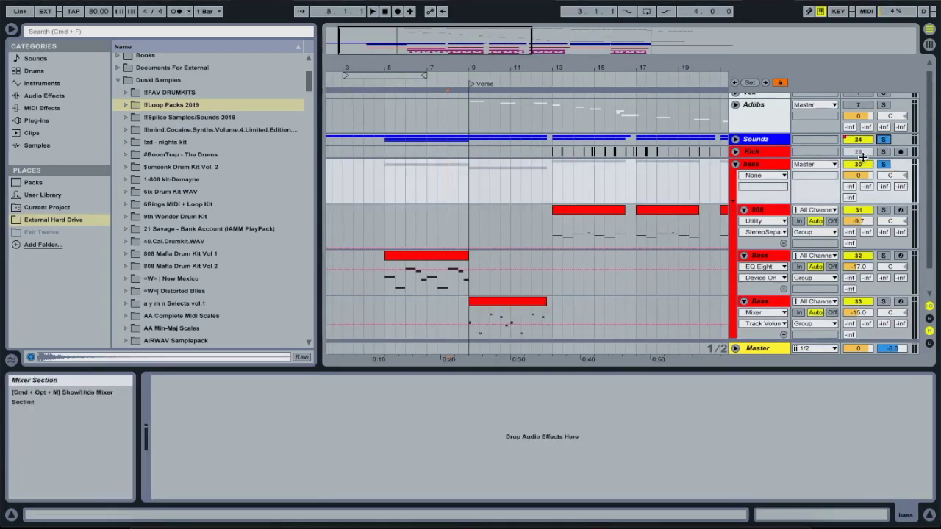
{"action": "left_click_drag", "start_coordinate": [419, 67], "coordinate": [407, 87]}
{"action": "scroll", "coordinate": [414, 137], "scroll_direction": "up", "scroll_amount": 1}
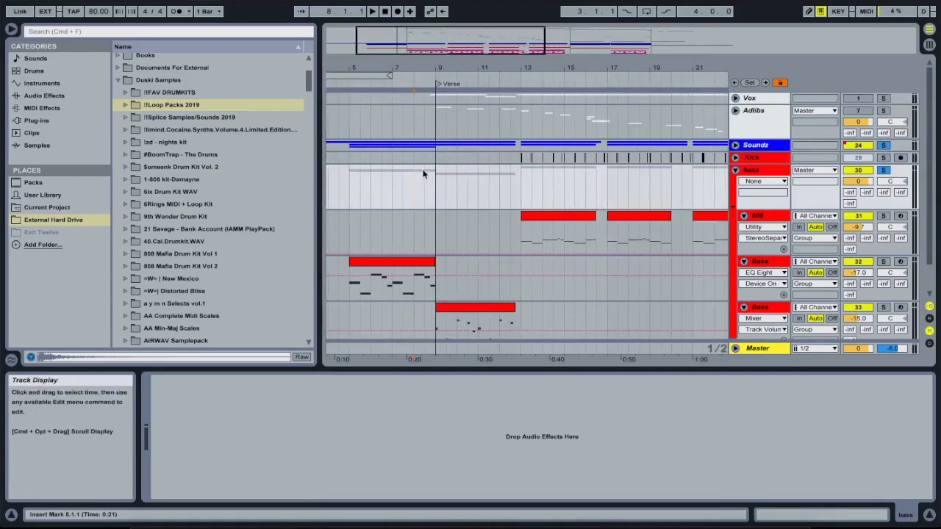
{"action": "left_click_drag", "start_coordinate": [385, 30], "coordinate": [386, 48]}
{"action": "key", "text": "space"}
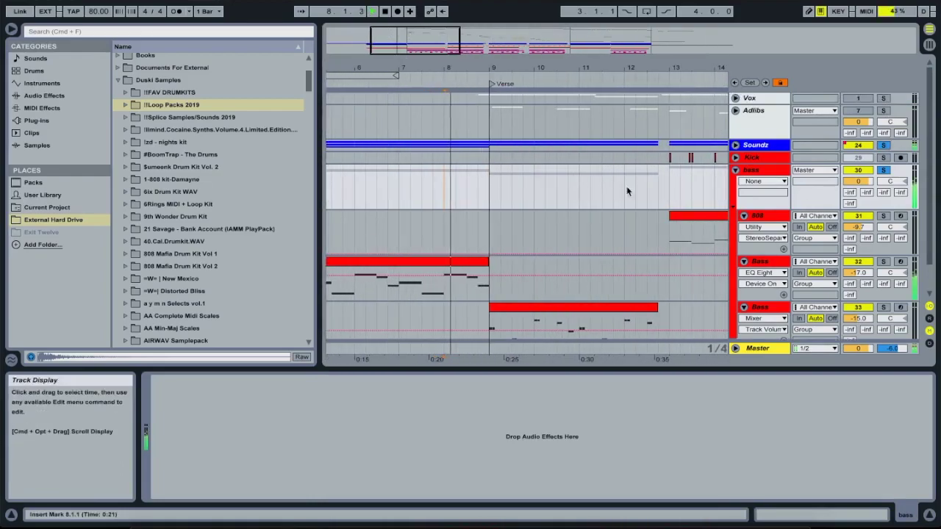
{"action": "scroll", "coordinate": [572, 207], "scroll_direction": "down", "scroll_amount": 1}
{"action": "scroll", "coordinate": [572, 207], "scroll_direction": "down", "scroll_amount": 2}
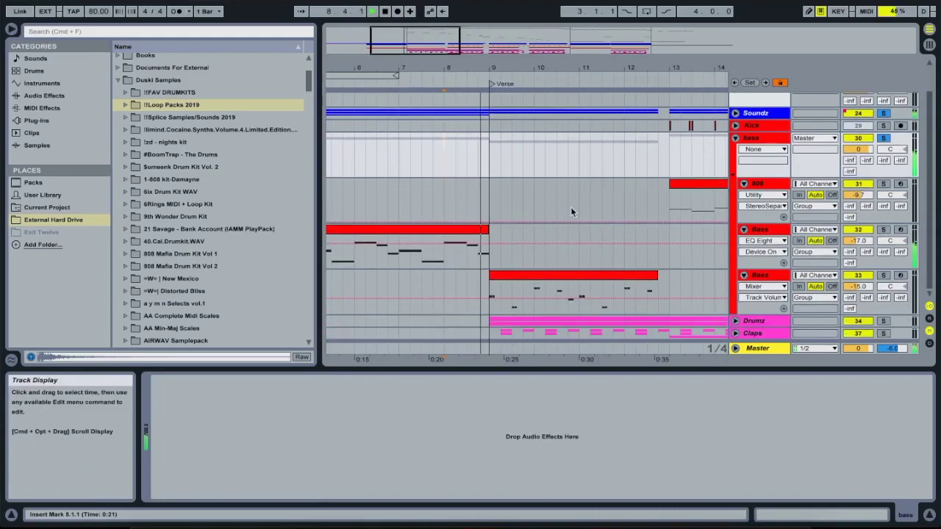
{"action": "scroll", "coordinate": [572, 207], "scroll_direction": "up", "scroll_amount": 3}
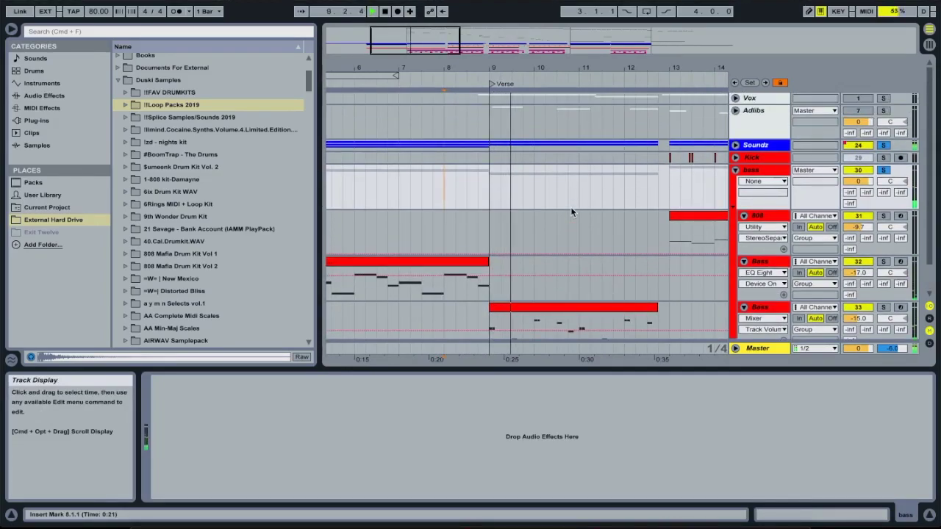
{"action": "scroll", "coordinate": [570, 212], "scroll_direction": "down", "scroll_amount": 2}
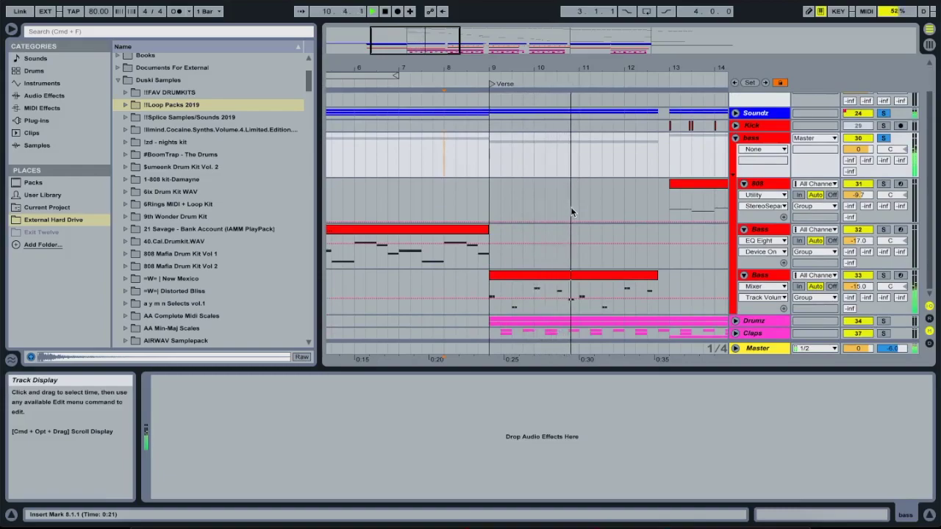
{"action": "key", "text": "space"}
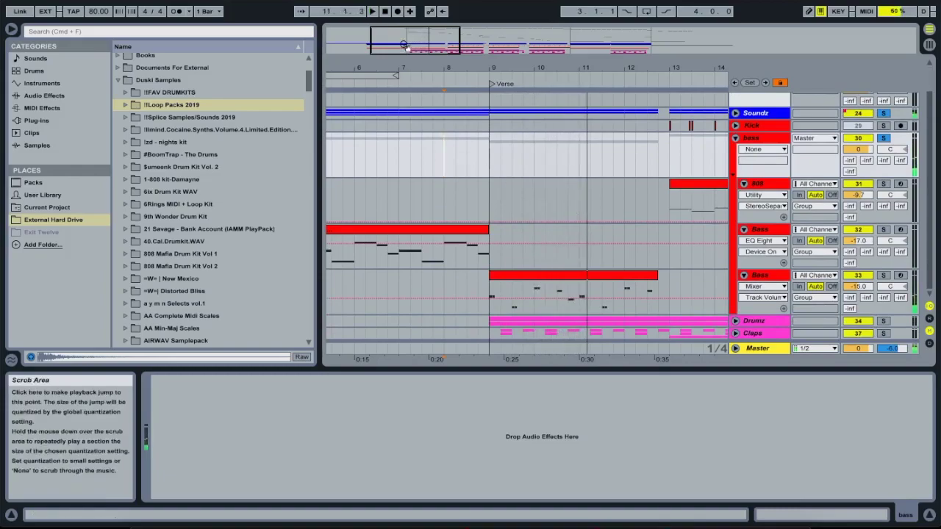
Reveal the 808 track's sample in the browser and collapse its Hi Tech [ KBeaZy ] kit folder.
{"action": "left_click_drag", "start_coordinate": [405, 46], "coordinate": [406, 31]}
{"action": "scroll", "coordinate": [492, 172], "scroll_direction": "right", "scroll_amount": 4}
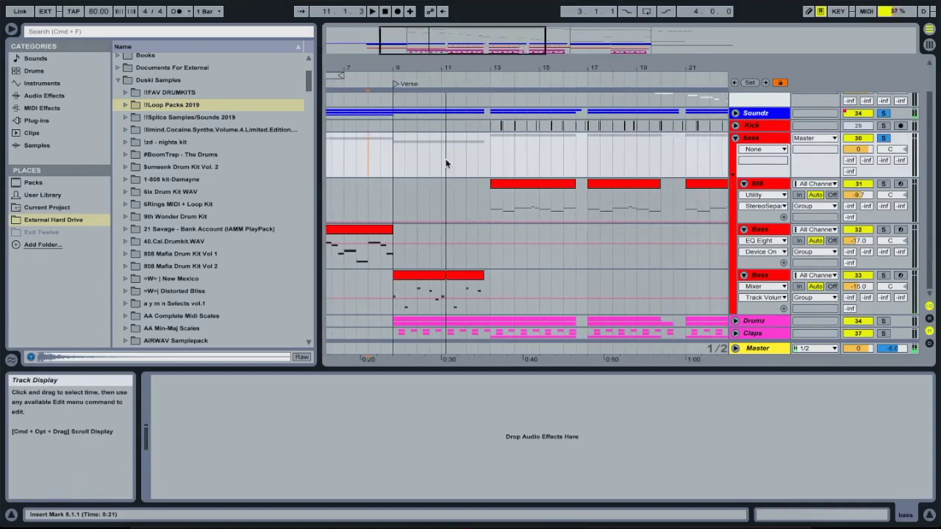
{"action": "left_click", "coordinate": [765, 184]}
{"action": "right_click", "coordinate": [295, 422]}
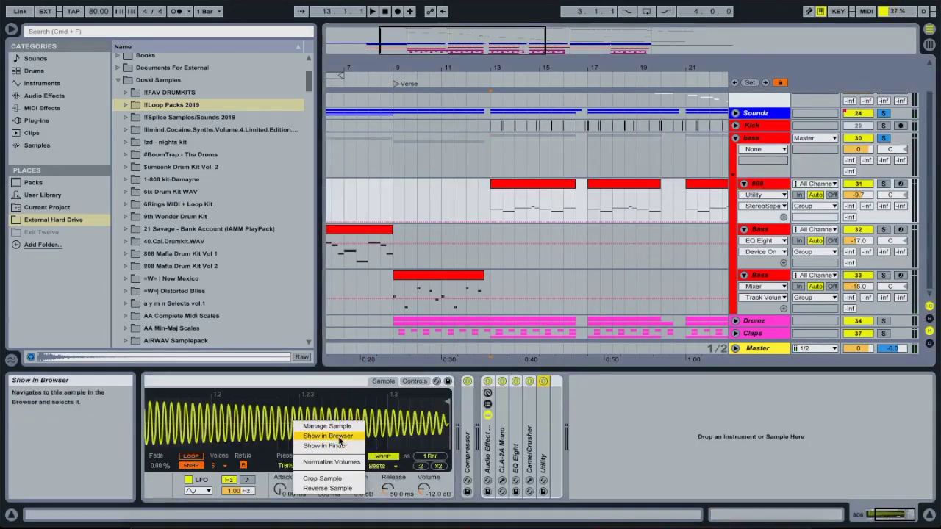
{"action": "left_click", "coordinate": [340, 437]}
{"action": "left_click", "coordinate": [127, 242]}
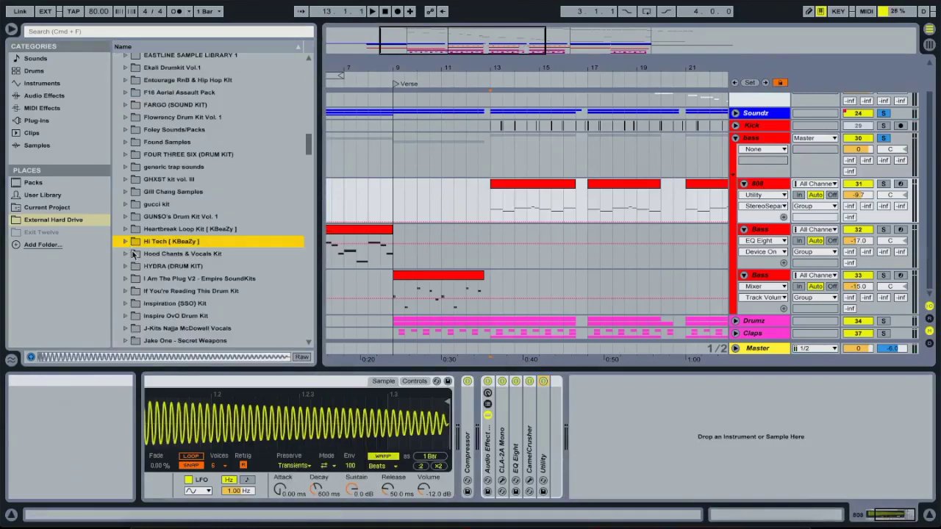
Look over the 808 track's sampler and effect chain, and leave only the bass group soloed.
{"action": "left_click", "coordinate": [768, 185]}
{"action": "scroll", "coordinate": [564, 432], "scroll_direction": "left", "scroll_amount": 3}
{"action": "scroll", "coordinate": [565, 431], "scroll_direction": "right", "scroll_amount": 2}
{"action": "scroll", "coordinate": [565, 431], "scroll_direction": "left", "scroll_amount": 3}
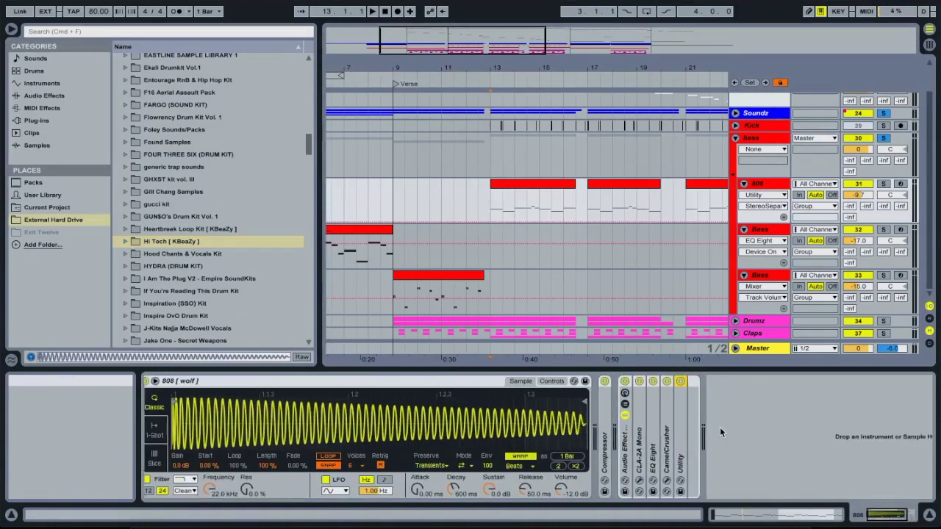
{"action": "scroll", "coordinate": [720, 428], "scroll_direction": "right", "scroll_amount": 2}
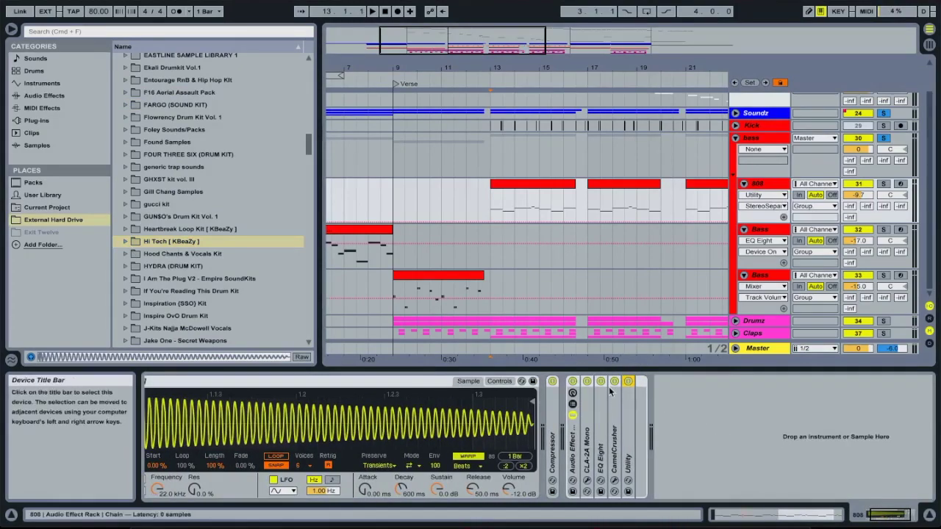
{"action": "left_click", "coordinate": [884, 138]}
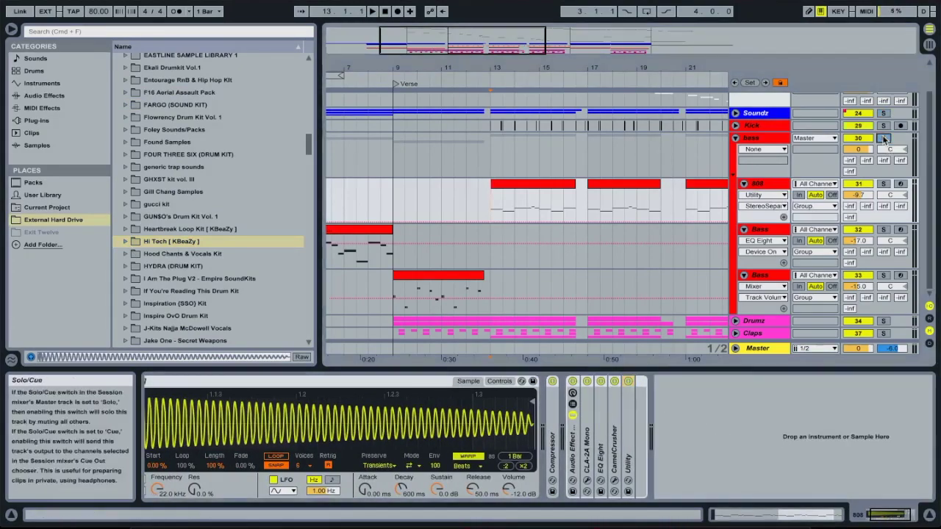
Bypass CLA-2A Mono, EQ Eight, CamelCrusher and Utility on the 808 track and play it from bar 13.
{"action": "left_click", "coordinate": [602, 382]}
{"action": "left_click", "coordinate": [615, 382]}
{"action": "left_click", "coordinate": [629, 383]}
{"action": "left_click", "coordinate": [587, 381]}
{"action": "scroll", "coordinate": [540, 412], "scroll_direction": "left", "scroll_amount": 3}
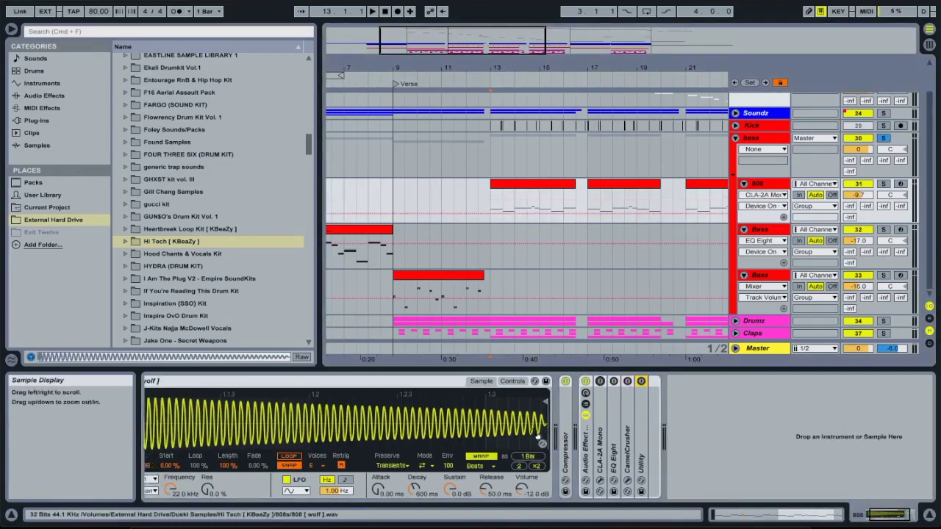
{"action": "left_click", "coordinate": [499, 217]}
{"action": "key", "text": "space"}
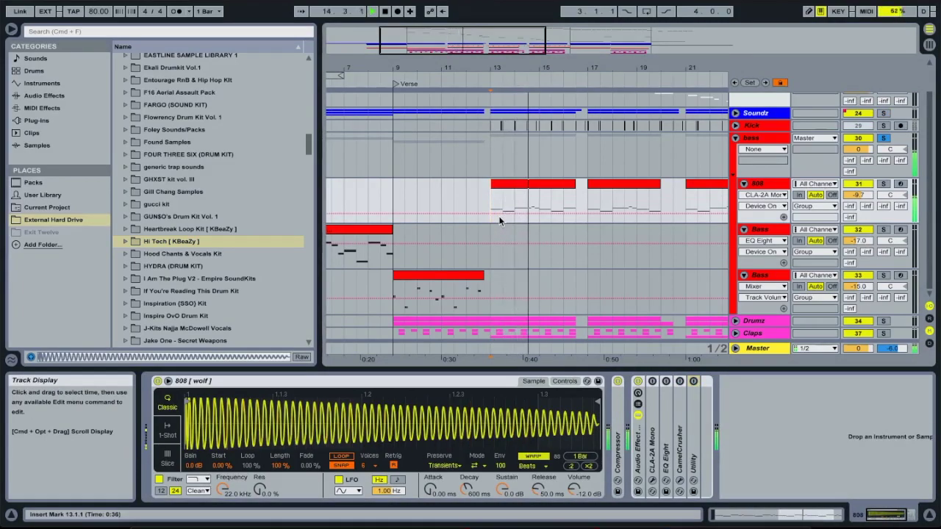
Re-enable CLA-2A Mono on the 808 track, inspect its gain and peak reduction, and play the 808 to watch the compressor's meter.
{"action": "key", "text": "space"}
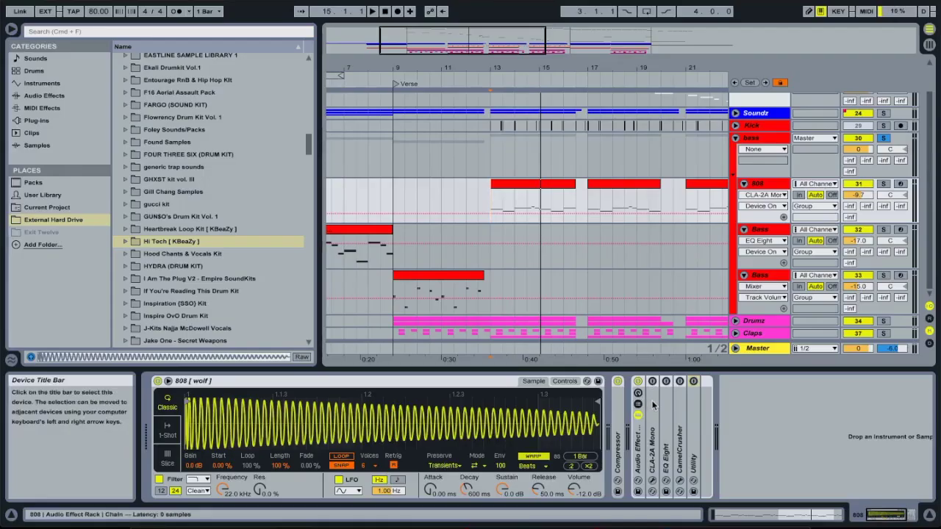
{"action": "left_click", "coordinate": [653, 382]}
{"action": "double_click", "coordinate": [655, 406]}
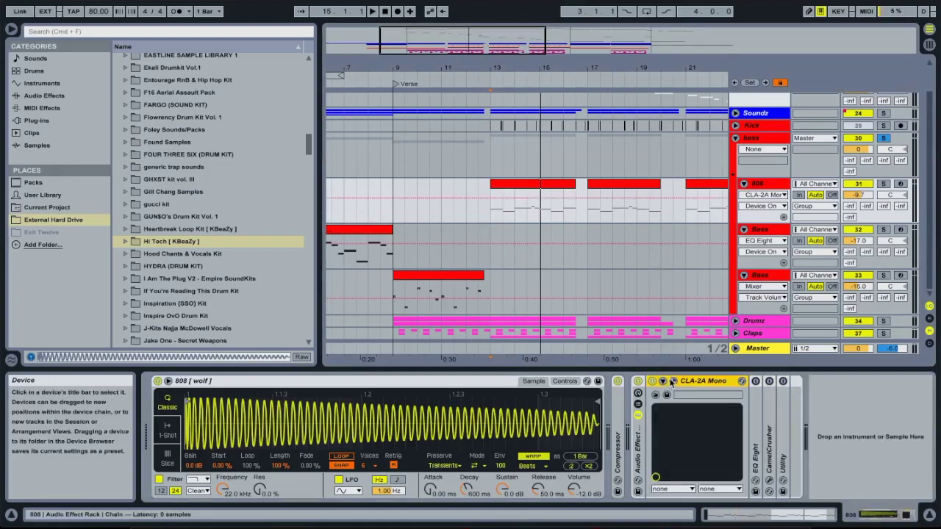
{"action": "left_click", "coordinate": [673, 382]}
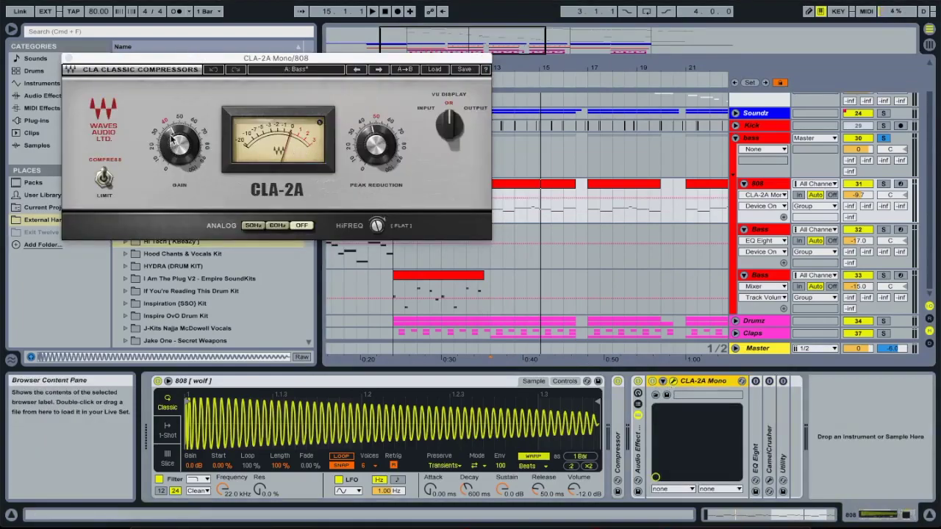
{"action": "left_click", "coordinate": [174, 140]}
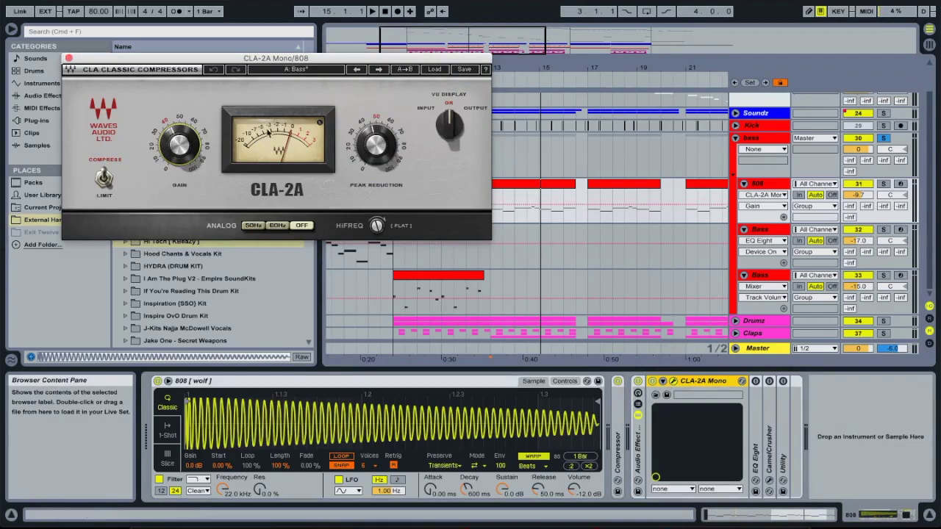
{"action": "left_click", "coordinate": [358, 155]}
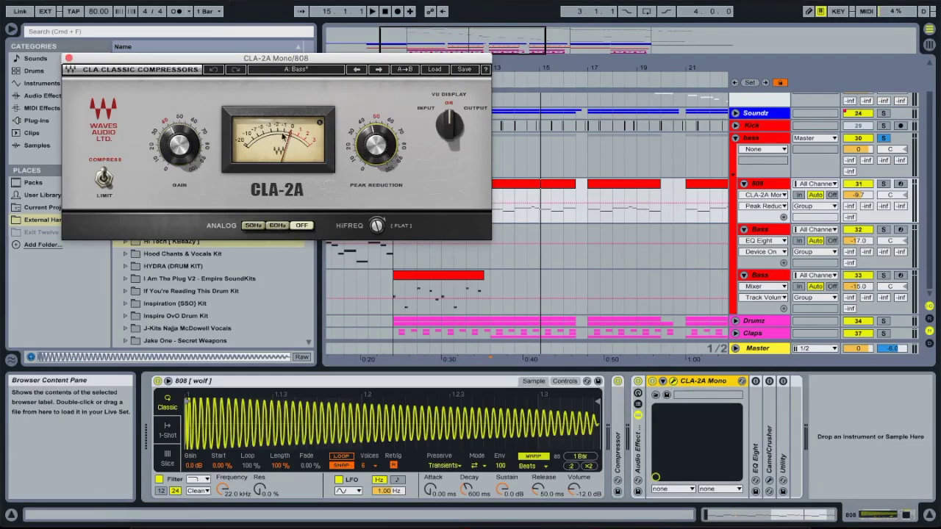
{"action": "key", "text": "space"}
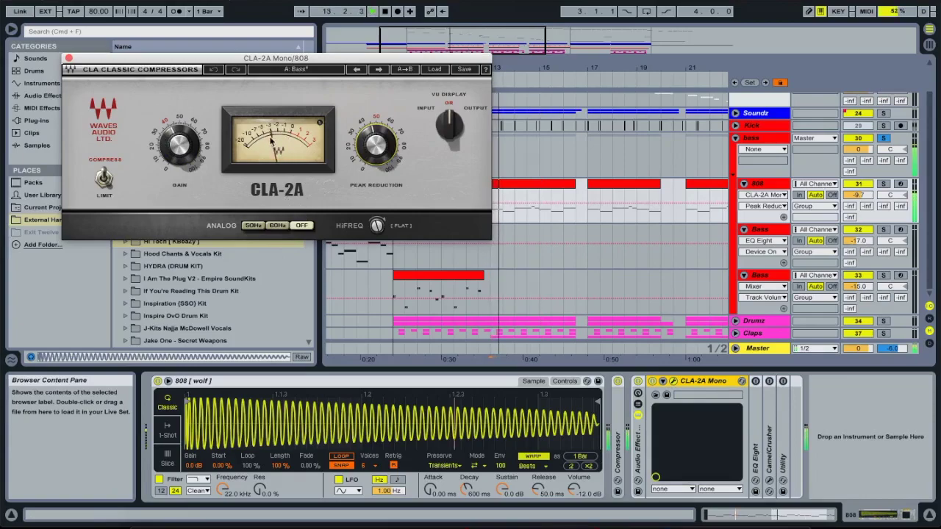
{"action": "key", "text": "space"}
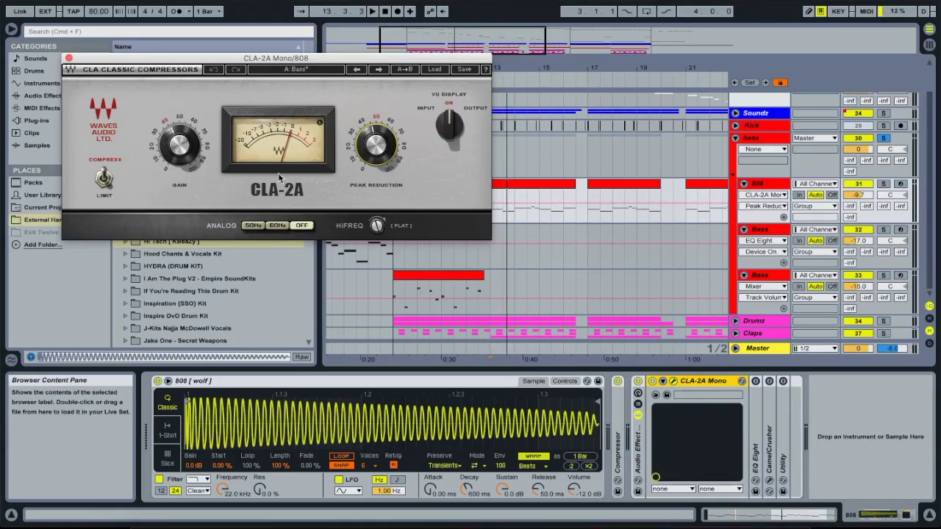
Re-enable EQ Eight on the 808 track, play from bar 13 to watch its spectrum, and collapse the device.
{"action": "double_click", "coordinate": [664, 426]}
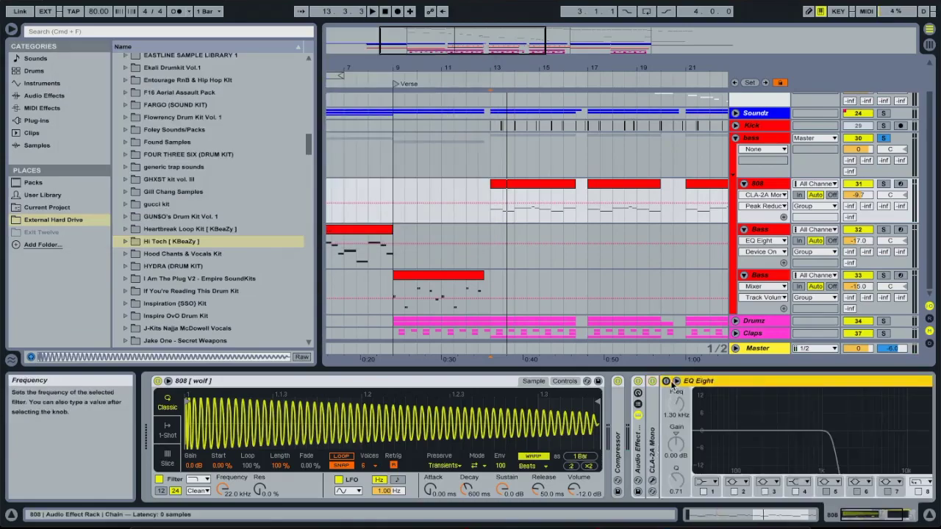
{"action": "left_click", "coordinate": [667, 381]}
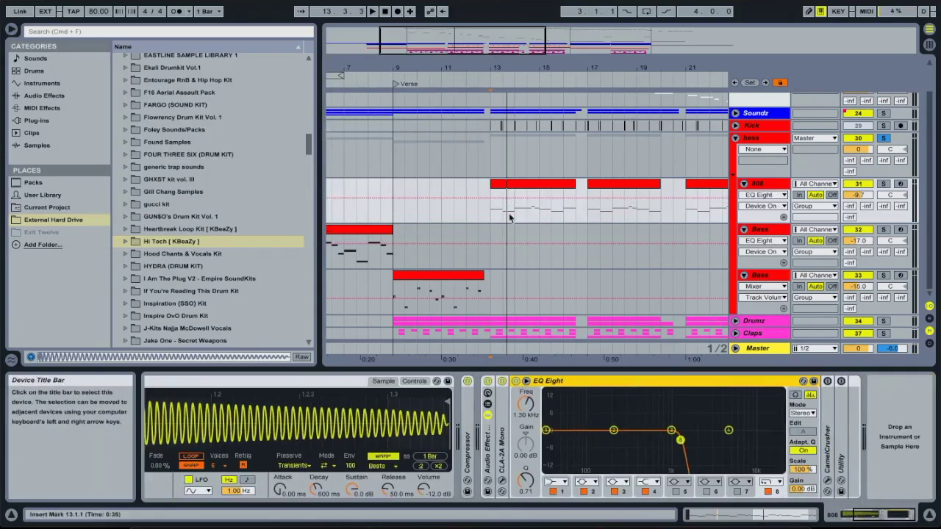
{"action": "left_click", "coordinate": [481, 148]}
{"action": "left_click", "coordinate": [493, 169]}
{"action": "scroll", "coordinate": [494, 172], "scroll_direction": "right", "scroll_amount": 3}
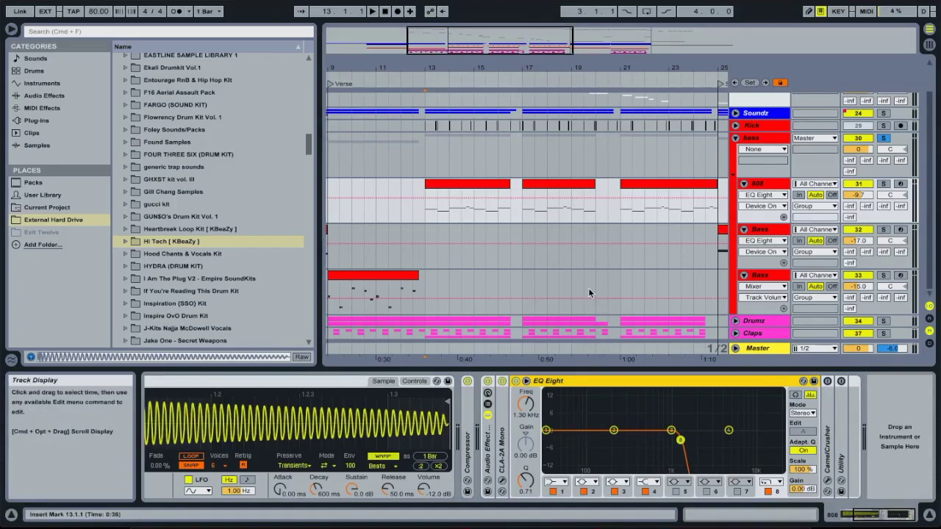
{"action": "key", "text": "space"}
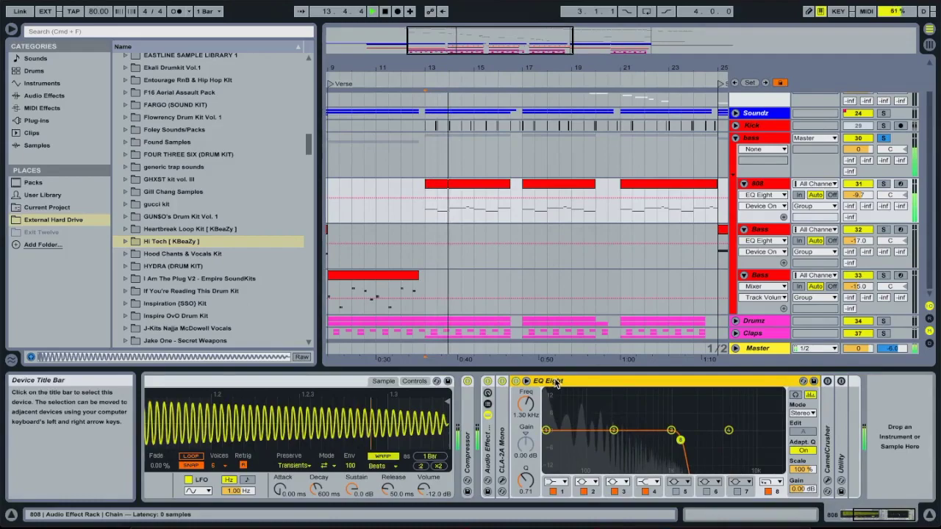
{"action": "double_click", "coordinate": [556, 382]}
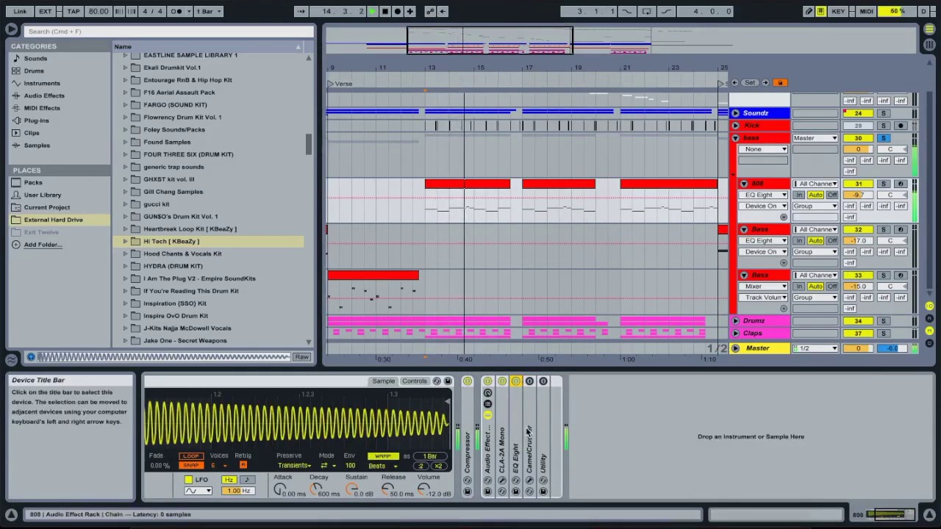
Re-enable CamelCrusher on the 808 track and look through its British Clean patch settings and preset list in the plug-in window.
{"action": "double_click", "coordinate": [527, 397]}
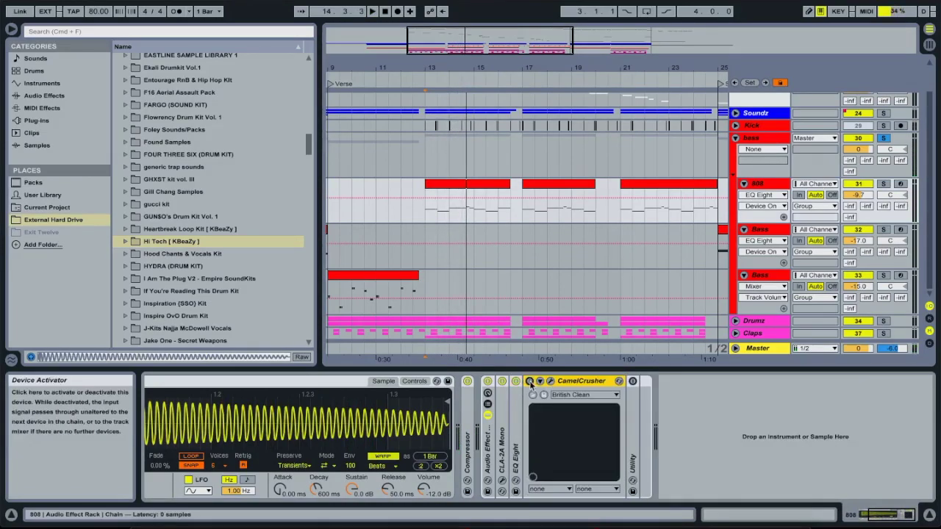
{"action": "left_click", "coordinate": [551, 381]}
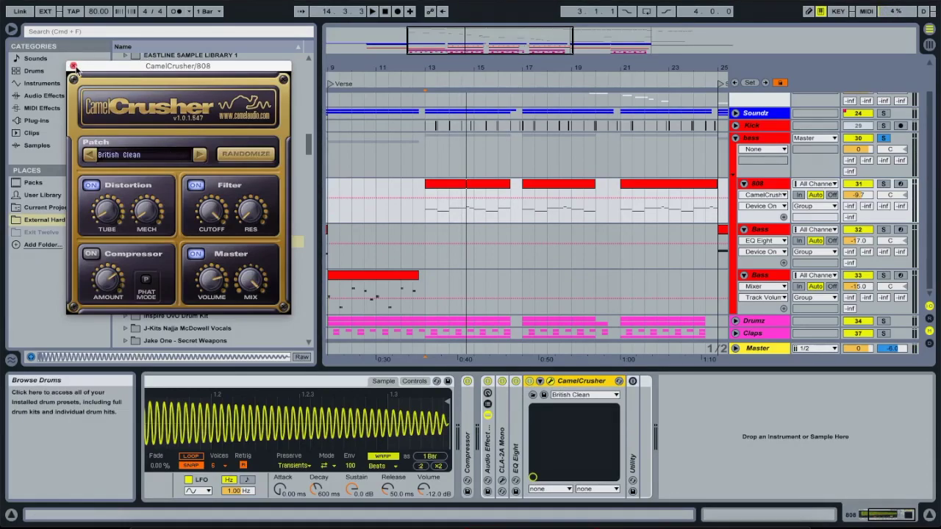
{"action": "left_click", "coordinate": [126, 160]}
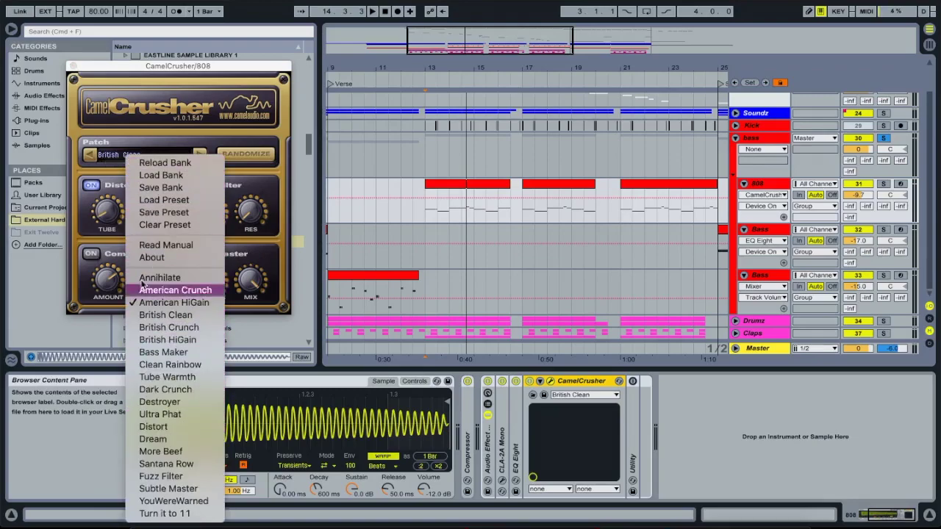
{"action": "left_click", "coordinate": [89, 199]}
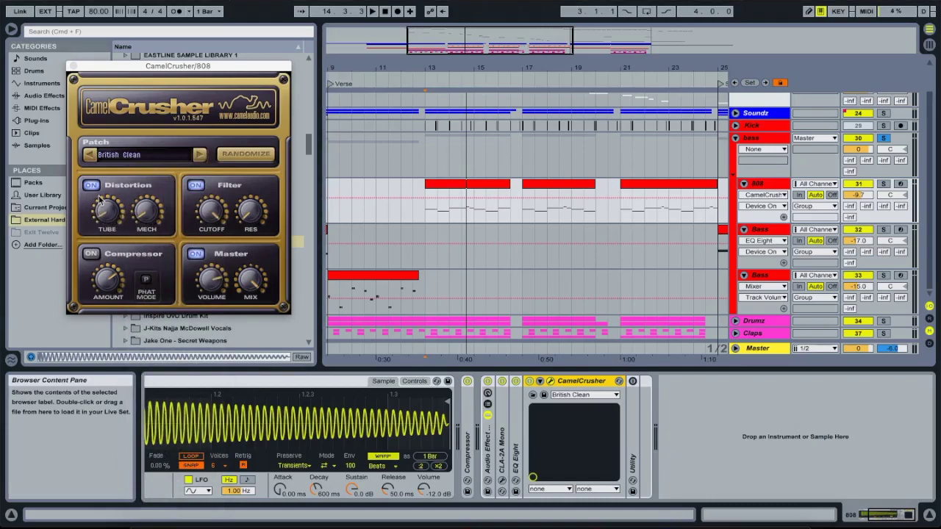
{"action": "left_click", "coordinate": [91, 253]}
{"action": "left_click", "coordinate": [73, 65]}
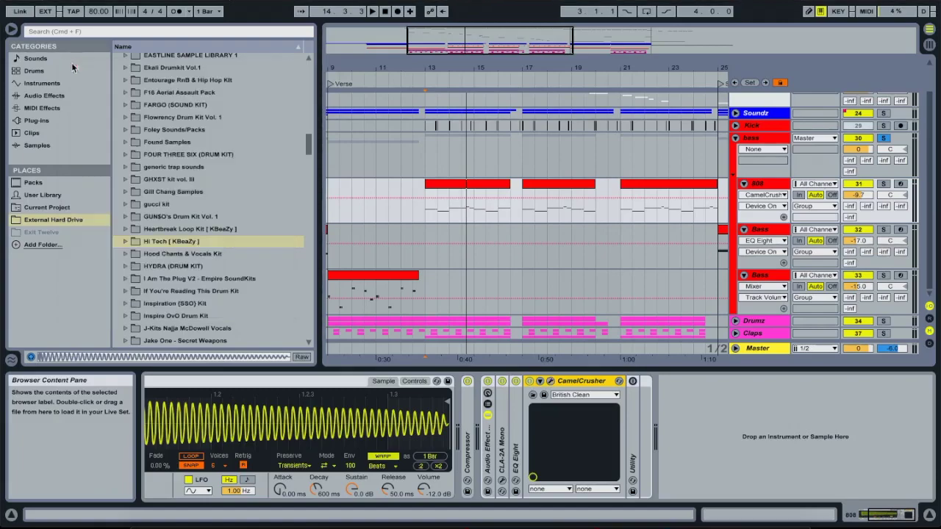
{"action": "double_click", "coordinate": [583, 381]}
Re-enable Utility on the 808 track and play the 808 through the complete effect chain from bar 13.
{"action": "double_click", "coordinate": [546, 408]}
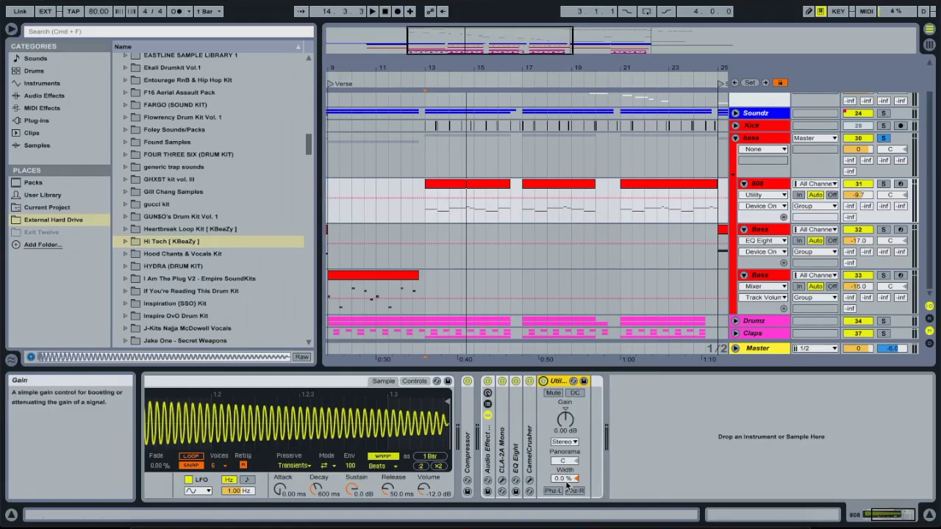
{"action": "double_click", "coordinate": [558, 381]}
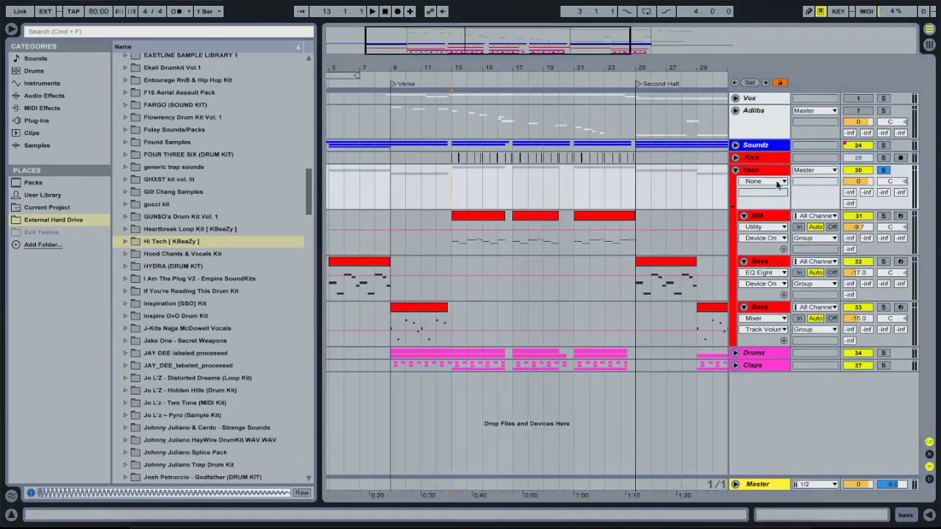
{"action": "double_click", "coordinate": [778, 216]}
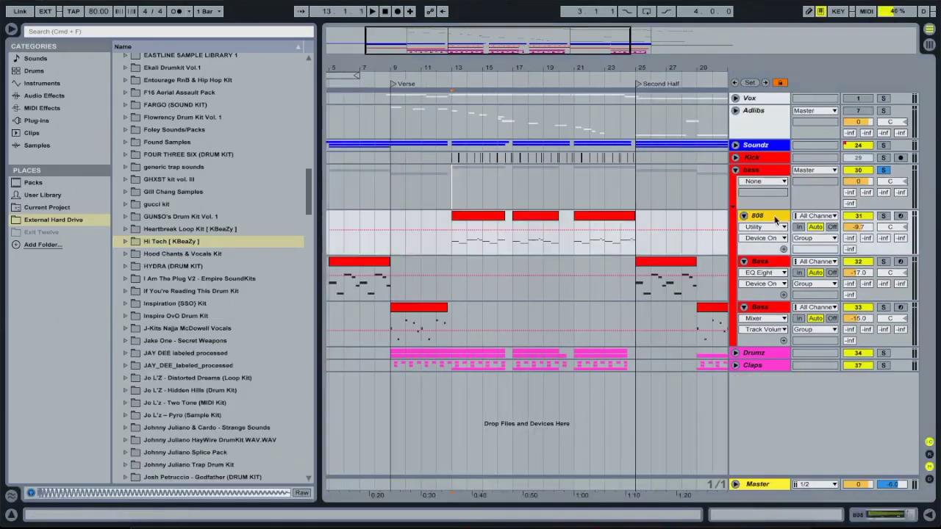
{"action": "key", "text": "space"}
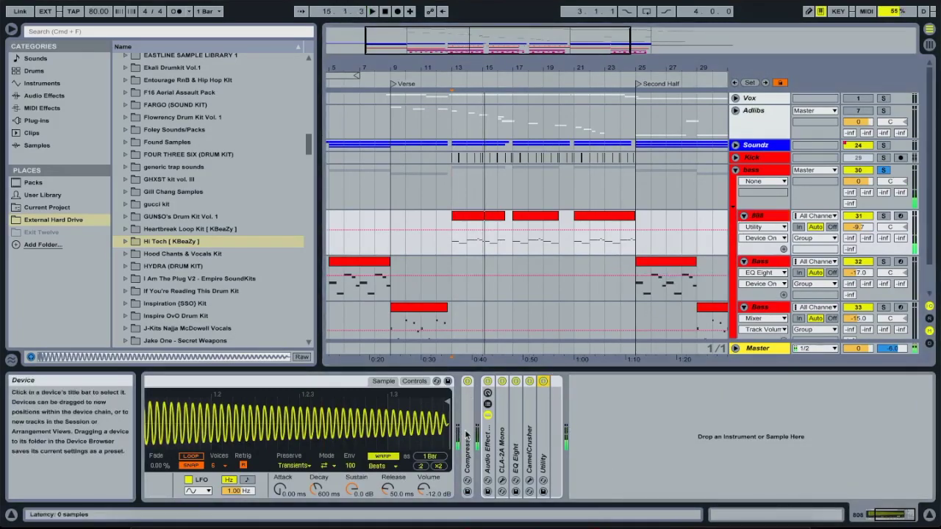
Compare the 808 from bar 13 with its Audio Effect Rack bypassed, and switch the rack back on.
{"action": "scroll", "coordinate": [287, 379], "scroll_direction": "left", "scroll_amount": 5}
{"action": "double_click", "coordinate": [287, 379]}
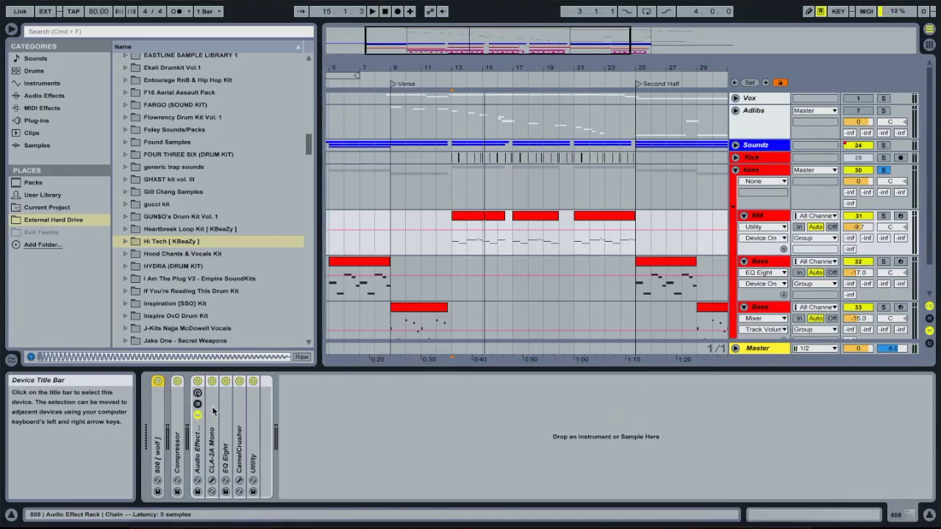
{"action": "left_click", "coordinate": [209, 406]}
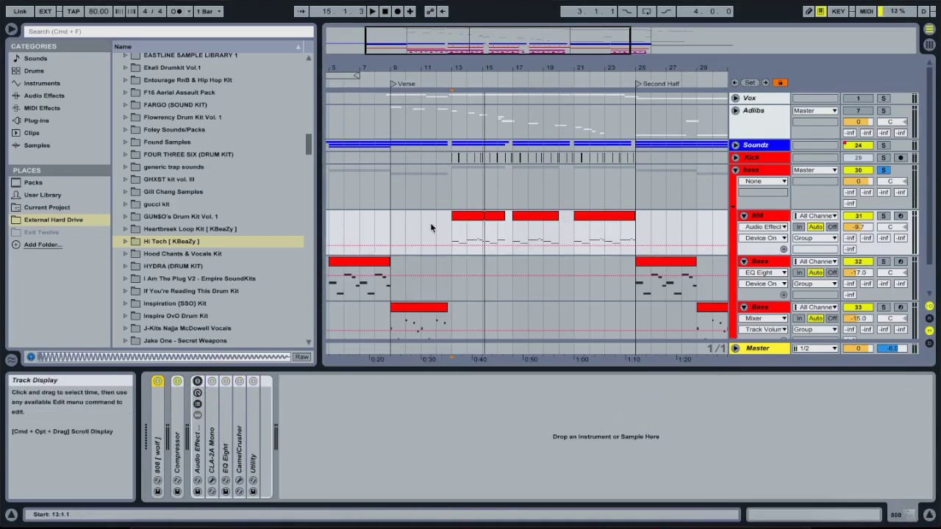
{"action": "left_click", "coordinate": [451, 240]}
{"action": "key", "text": "space"}
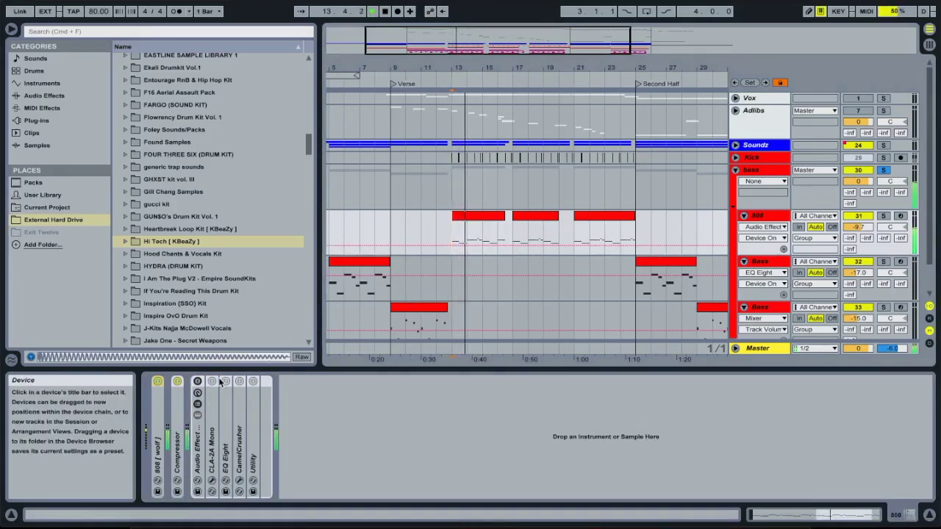
{"action": "key", "text": "space"}
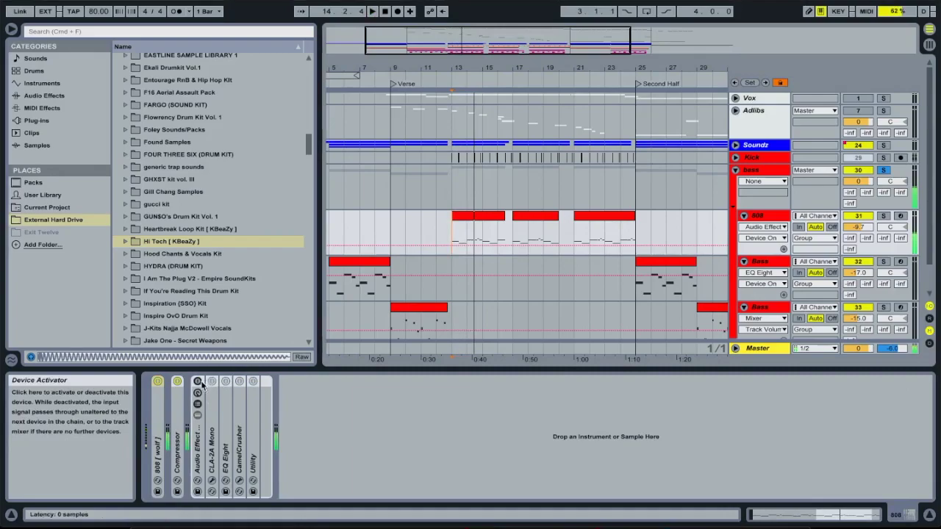
{"action": "left_click", "coordinate": [198, 382]}
Look over the 808 clips around bar 13 and the 808 track's device chain once more.
{"action": "key", "text": "super+alt+l"}
{"action": "left_click_drag", "start_coordinate": [483, 39], "coordinate": [483, 10]}
{"action": "left_click_drag", "start_coordinate": [454, 50], "coordinate": [454, 80]}
{"action": "left_click", "coordinate": [422, 196]}
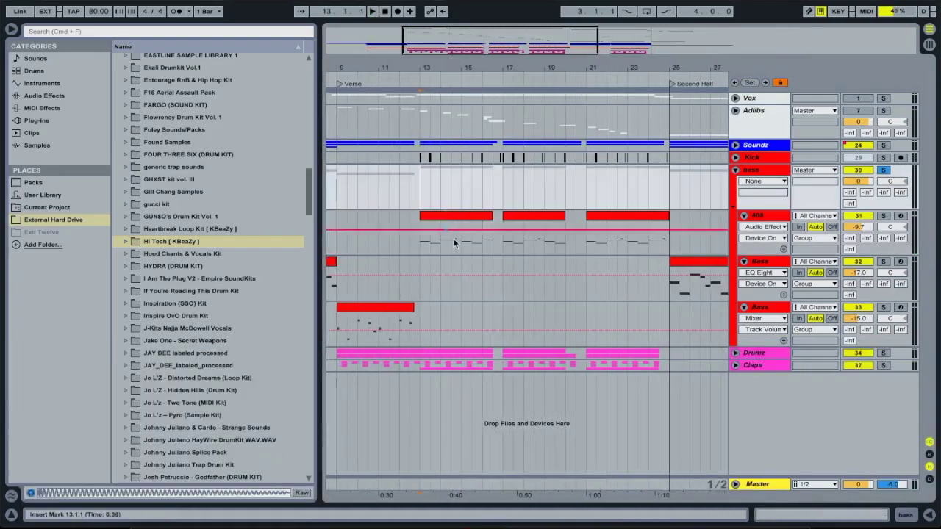
{"action": "left_click", "coordinate": [767, 218]}
{"action": "key", "text": "super+alt+l"}
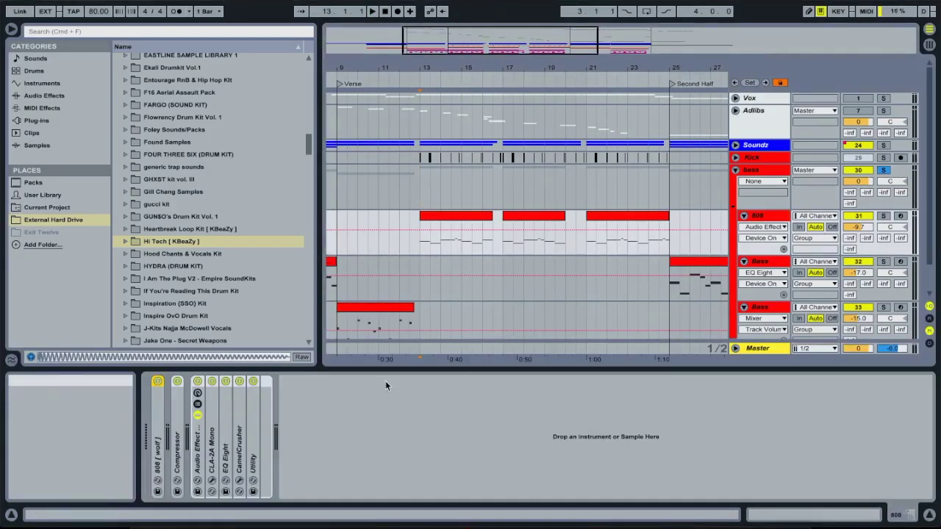
{"action": "left_click", "coordinate": [215, 427]}
{"action": "double_click", "coordinate": [364, 370]}
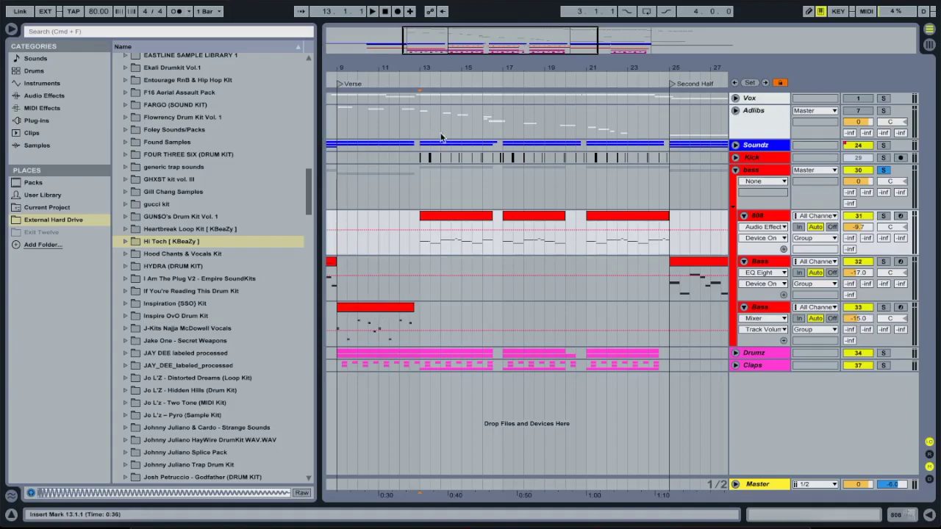
Fold the bass group, and solo and unfold the Kick track with its device chain shown.
{"action": "left_click_drag", "start_coordinate": [440, 47], "coordinate": [441, 78]}
{"action": "left_click", "coordinate": [439, 176]}
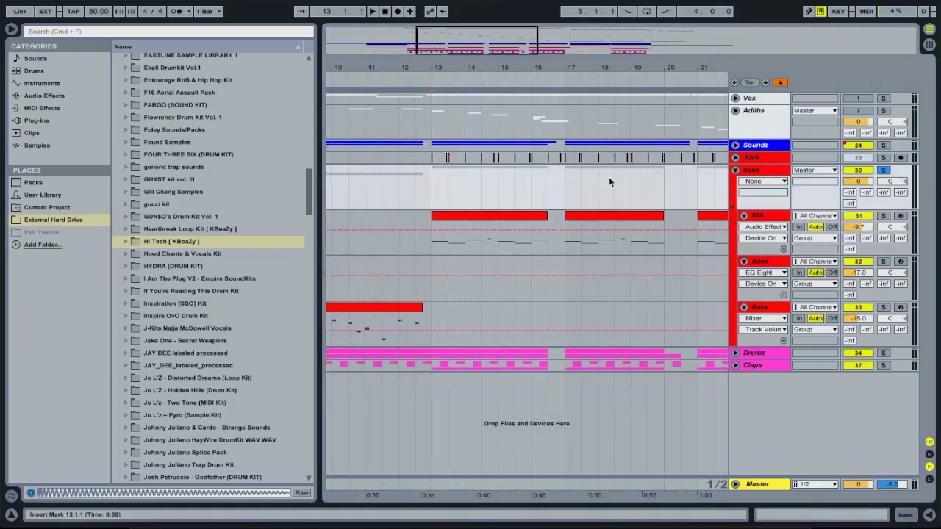
{"action": "left_click", "coordinate": [735, 170]}
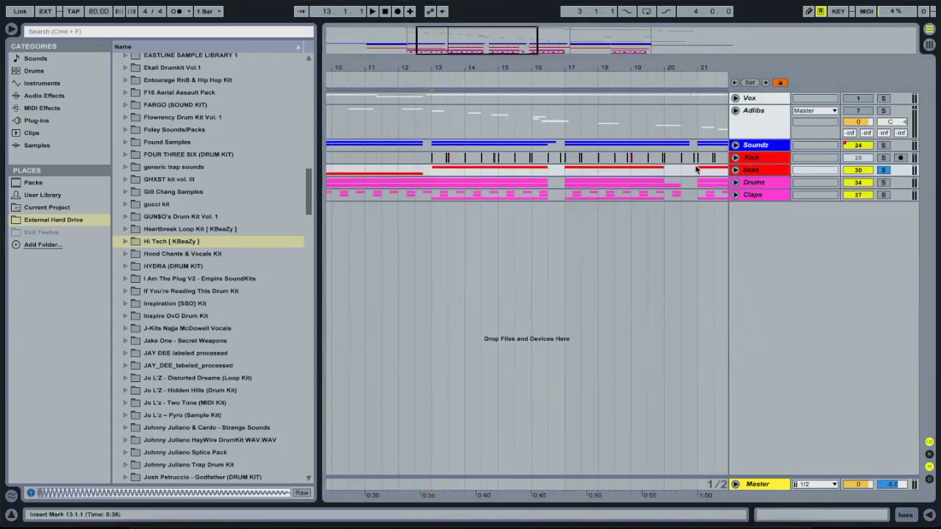
{"action": "left_click_drag", "start_coordinate": [442, 51], "coordinate": [447, 96]}
{"action": "left_click", "coordinate": [884, 158]}
{"action": "double_click", "coordinate": [769, 158]}
{"action": "left_click", "coordinate": [736, 158]}
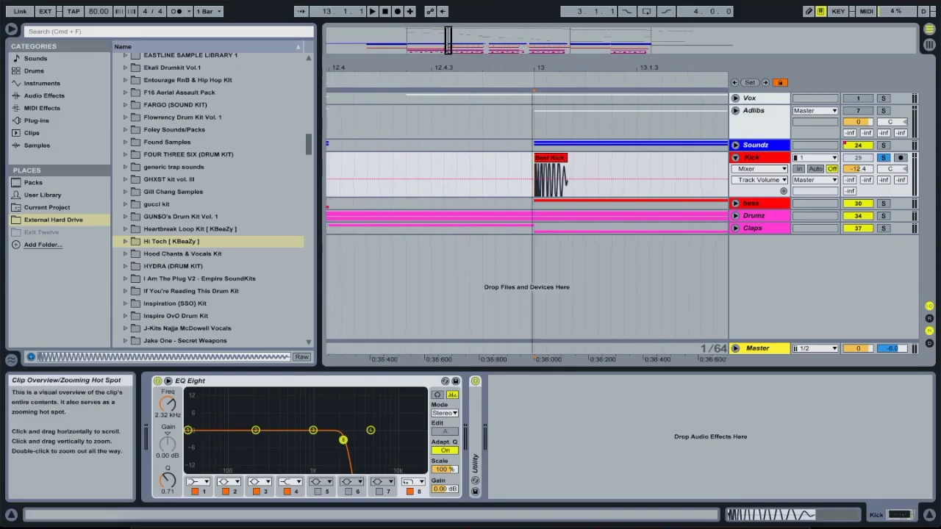
Look at the Kick clips from bar 13 and browse back through the drum kit folders on the external hard drive.
{"action": "left_click_drag", "start_coordinate": [449, 44], "coordinate": [465, 31]}
{"action": "scroll", "coordinate": [208, 151], "scroll_direction": "up", "scroll_amount": 4}
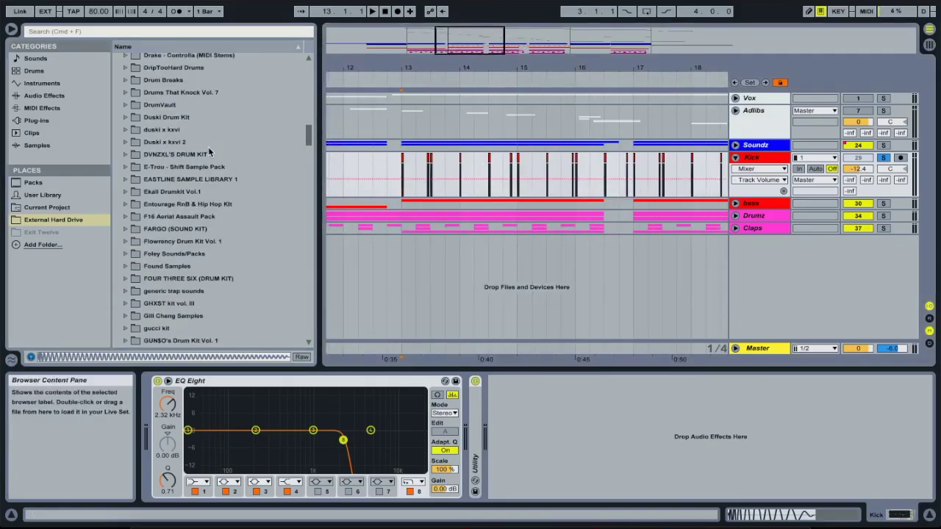
{"action": "scroll", "coordinate": [208, 150], "scroll_direction": "up", "scroll_amount": 10}
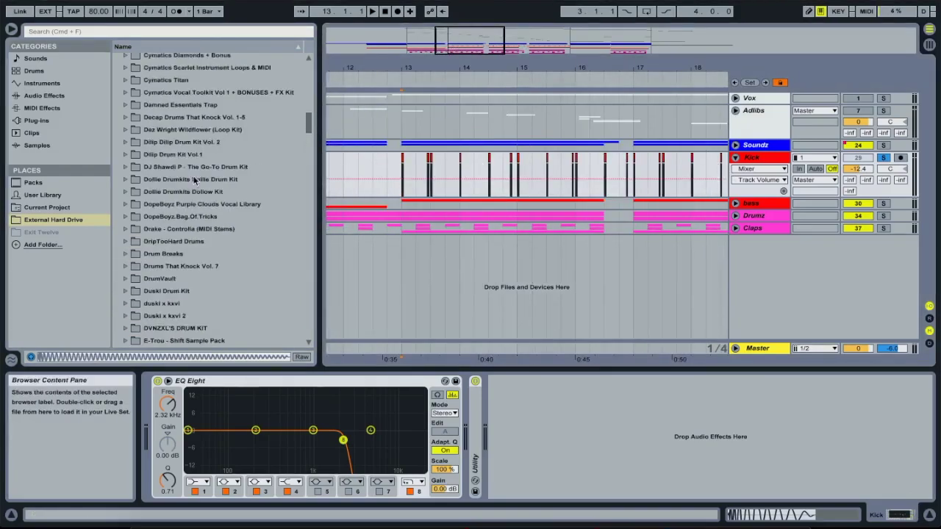
{"action": "scroll", "coordinate": [193, 182], "scroll_direction": "up", "scroll_amount": 2}
Play the soloed Kick track from bar 13.
{"action": "mouse_move", "coordinate": [463, 36]}
{"action": "left_mouse_down"}
{"action": "mouse_move", "coordinate": [458, 49]}
{"action": "mouse_move", "coordinate": [458, 37]}
{"action": "left_mouse_up"}
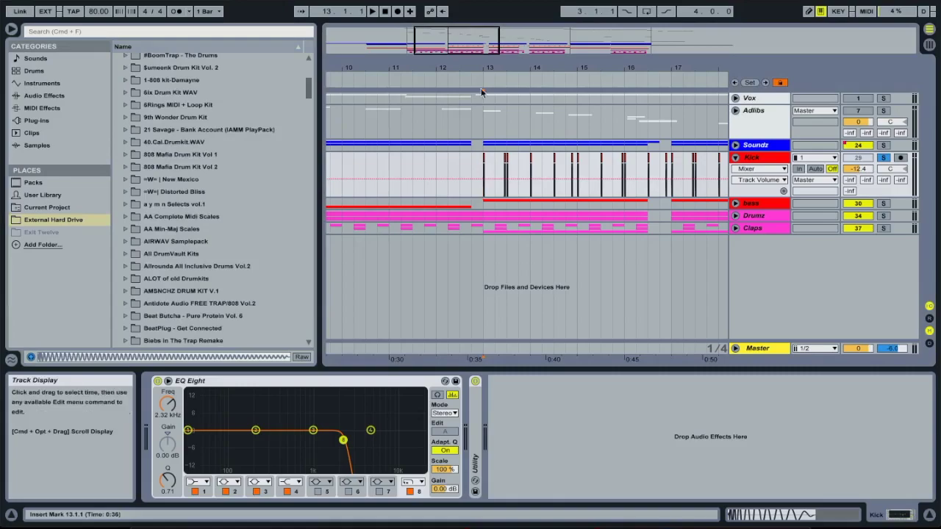
{"action": "left_click_drag", "start_coordinate": [483, 41], "coordinate": [485, 31]}
{"action": "left_click_drag", "start_coordinate": [463, 40], "coordinate": [515, 211]}
{"action": "key", "text": "space"}
{"action": "left_click_drag", "start_coordinate": [465, 41], "coordinate": [463, 18]}
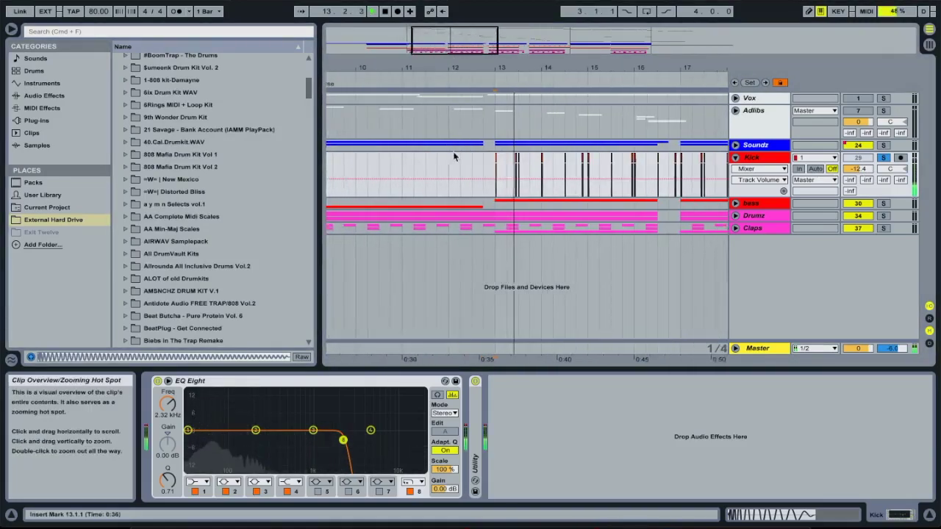
Play the Kick together with the soloed bass group in the section from bar 13.
{"action": "scroll", "coordinate": [427, 168], "scroll_direction": "right", "scroll_amount": 4}
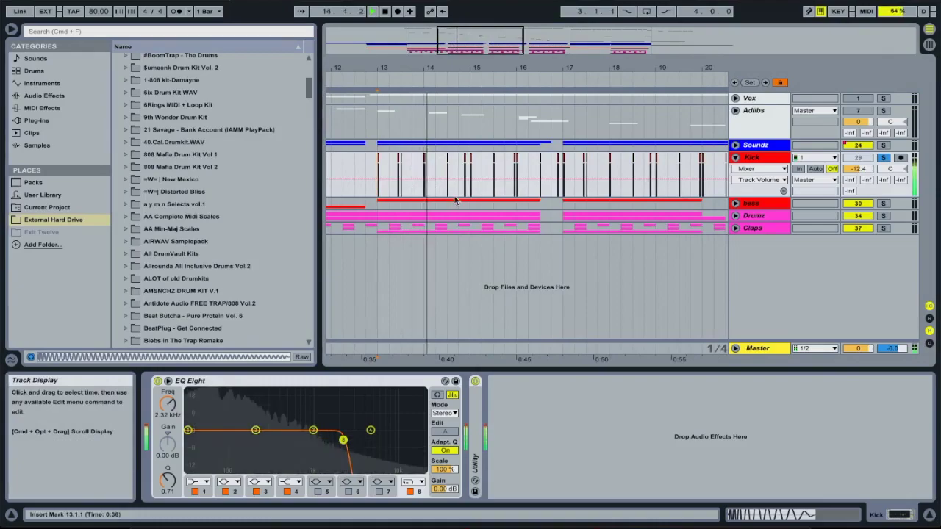
{"action": "key", "text": "space"}
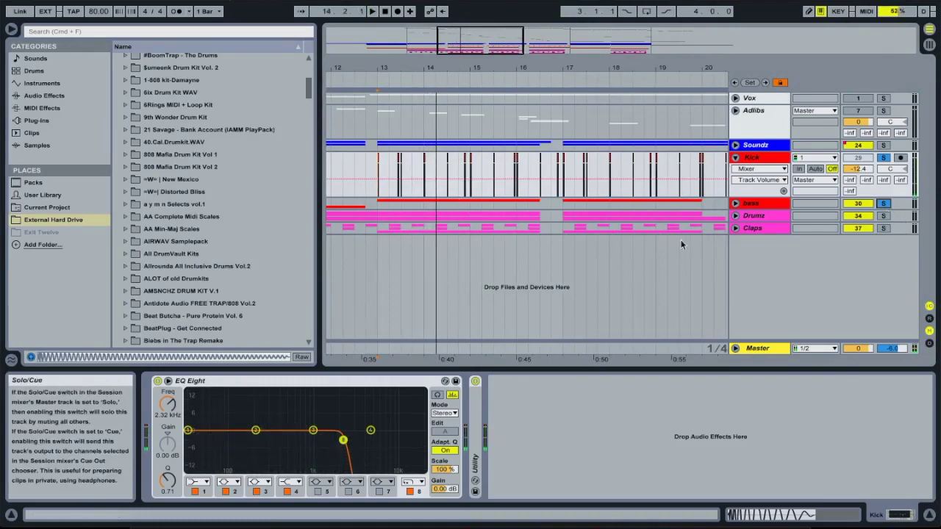
{"action": "key", "text": "space"}
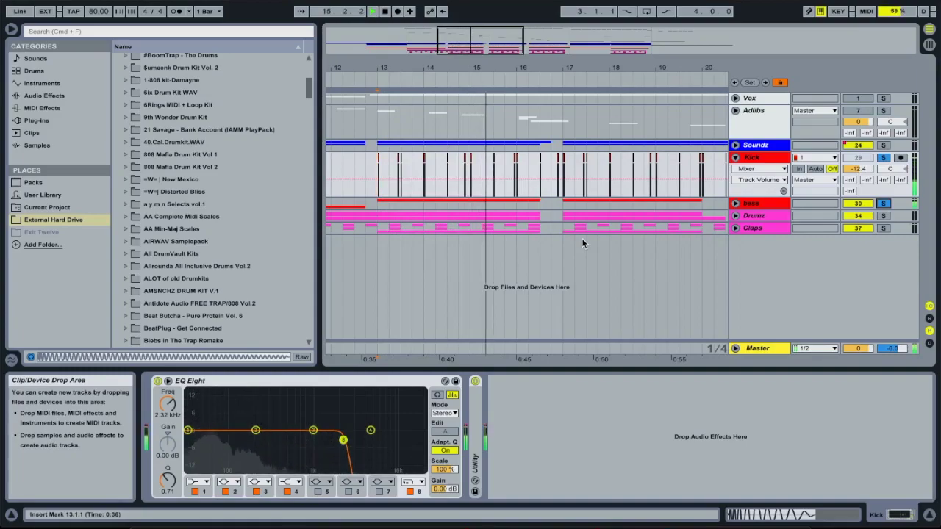
{"action": "key", "text": "space"}
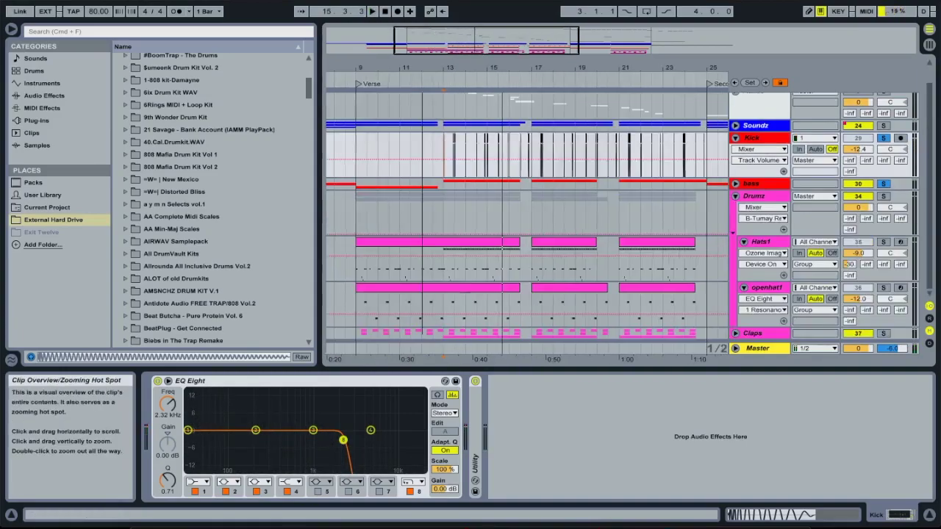
Inspect the Kick pattern from bar 13 and the band 8 frequency in its EQ Eight, and hide the device view.
{"action": "left_click_drag", "start_coordinate": [422, 68], "coordinate": [422, 110]}
{"action": "left_click", "coordinate": [471, 203]}
{"action": "left_click", "coordinate": [471, 171]}
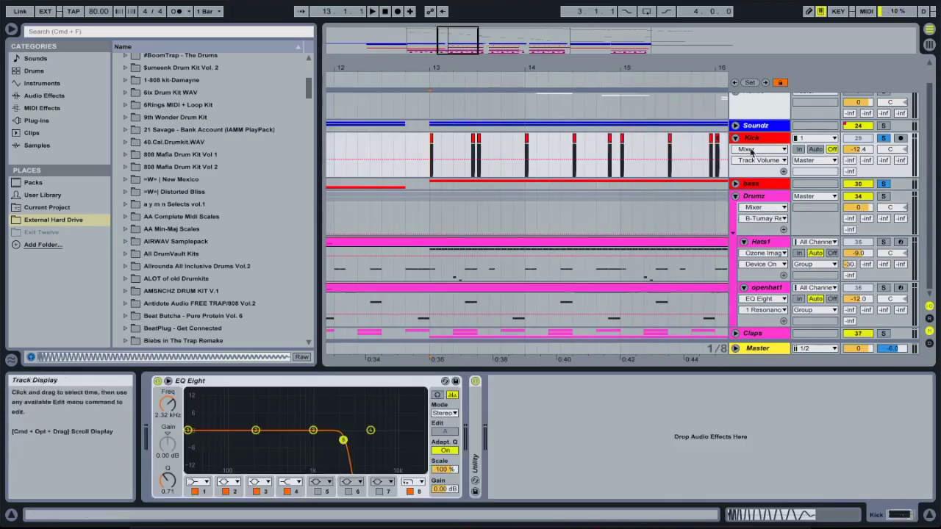
{"action": "key", "text": "plus"}
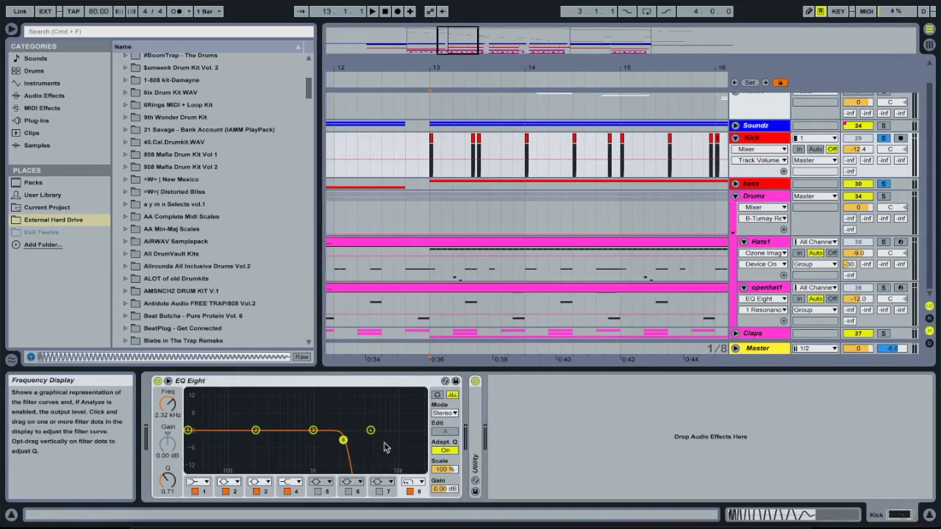
{"action": "left_click", "coordinate": [170, 405]}
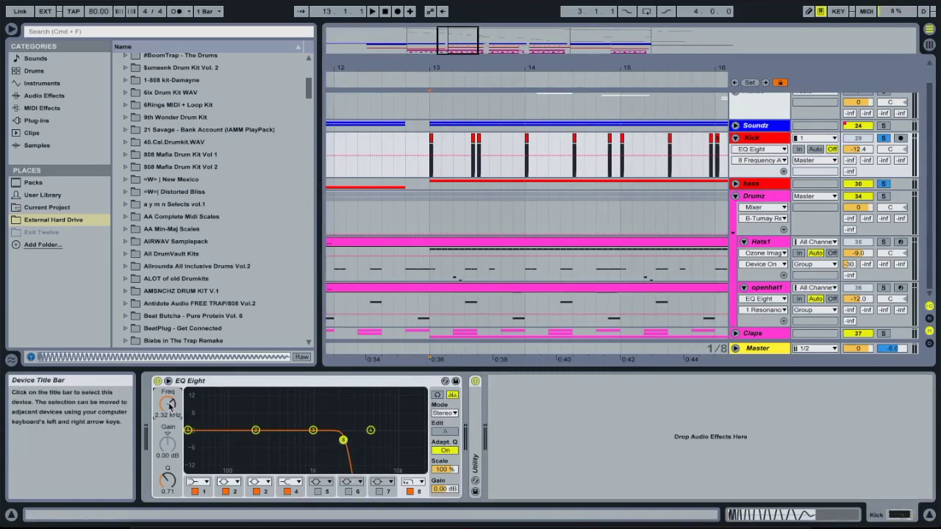
{"action": "mouse_move", "coordinate": [170, 404]}
{"action": "left_mouse_down"}
{"action": "mouse_move", "coordinate": [170, 379]}
{"action": "mouse_move", "coordinate": [170, 404]}
{"action": "left_mouse_up"}
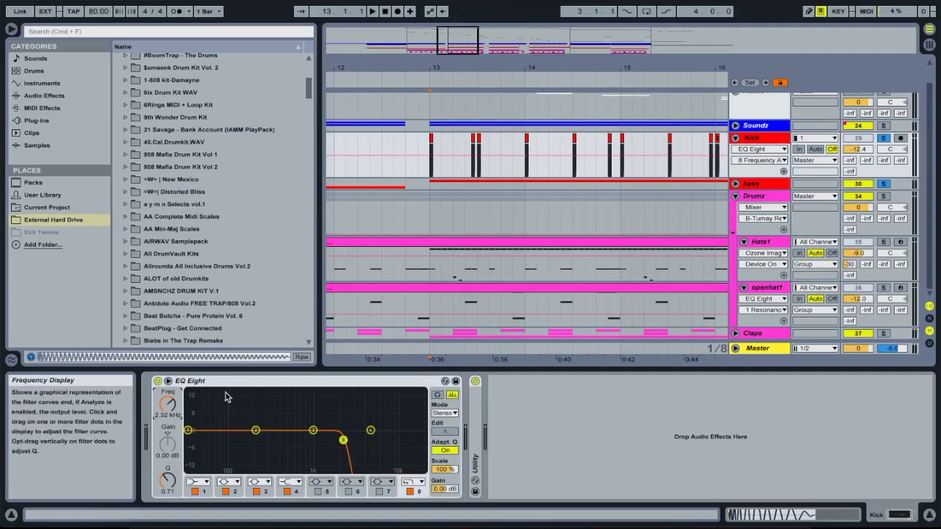
{"action": "left_click", "coordinate": [348, 372]}
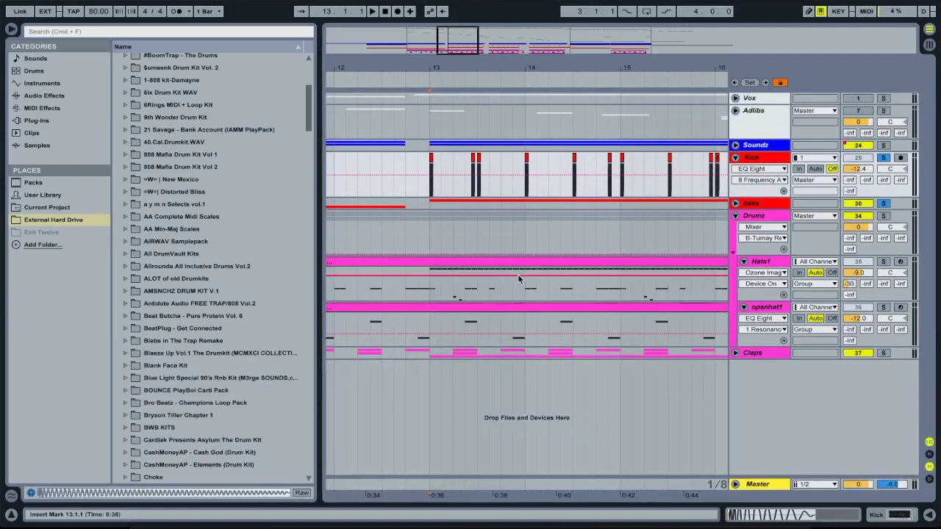
Solo the Hats1 track, show its Simple Hi Hat device chain with the whole sample waveform, and play it from bar 9.
{"action": "left_click_drag", "start_coordinate": [474, 68], "coordinate": [478, 44]}
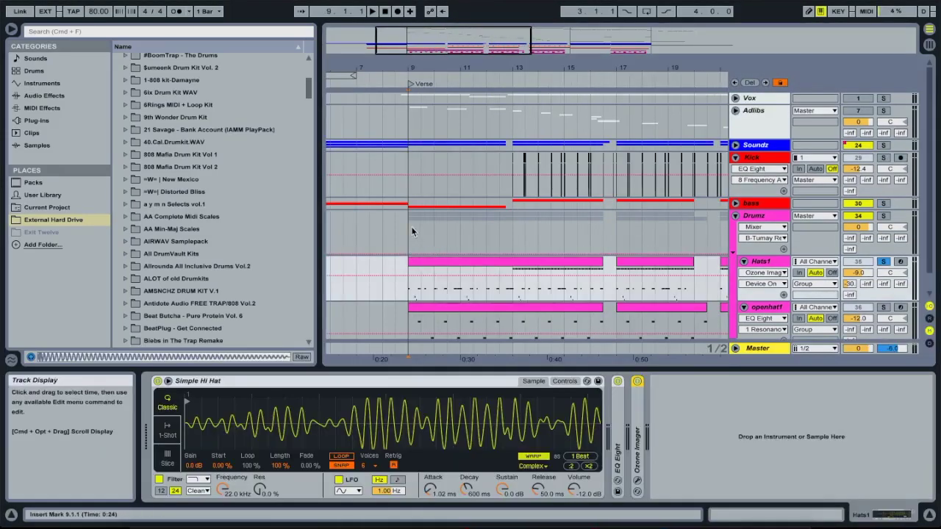
{"action": "left_click", "coordinate": [412, 229]}
{"action": "left_click", "coordinate": [766, 266]}
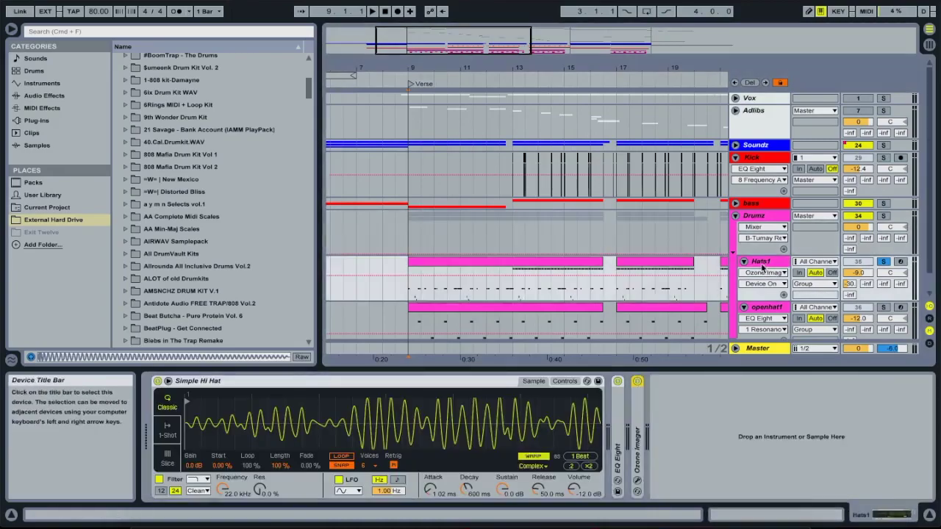
{"action": "left_click_drag", "start_coordinate": [358, 437], "coordinate": [353, 397]}
{"action": "key", "text": "space"}
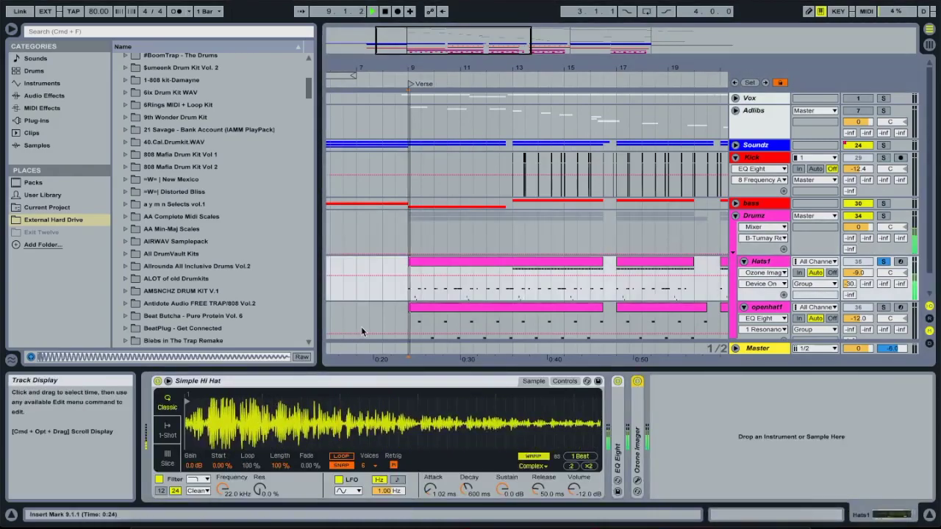
Look over the notes in the first Hats1 clip, return to the track's device chain, and arm Hats1.
{"action": "double_click", "coordinate": [530, 268]}
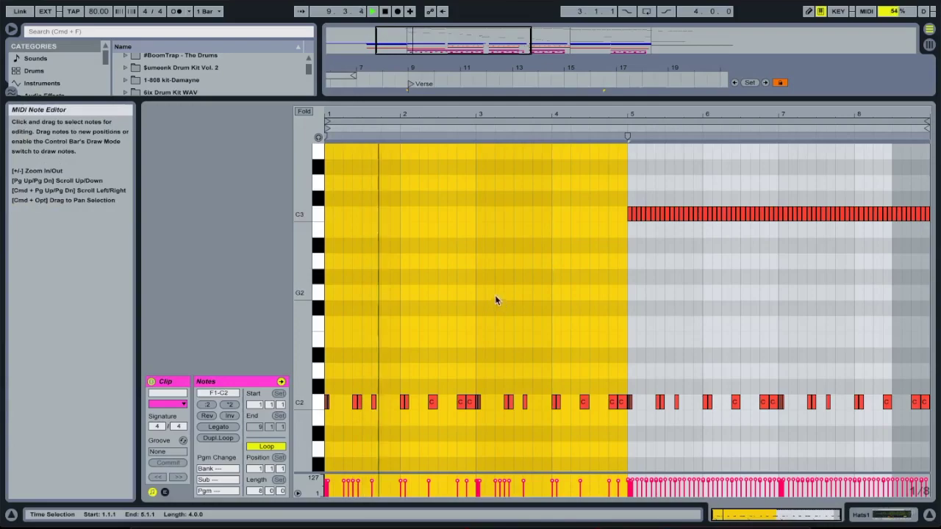
{"action": "left_click", "coordinate": [528, 99]}
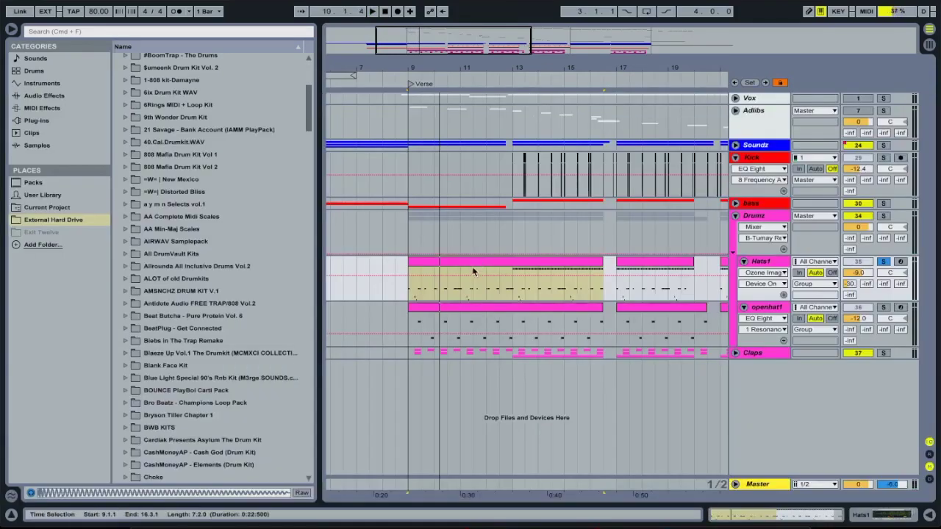
{"action": "left_click", "coordinate": [404, 287]}
{"action": "double_click", "coordinate": [765, 263]}
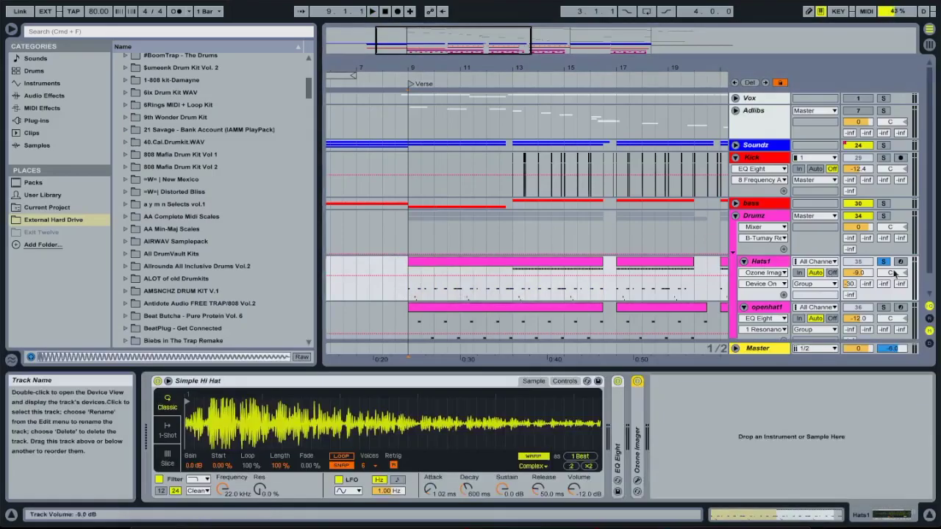
{"action": "left_click", "coordinate": [901, 263]}
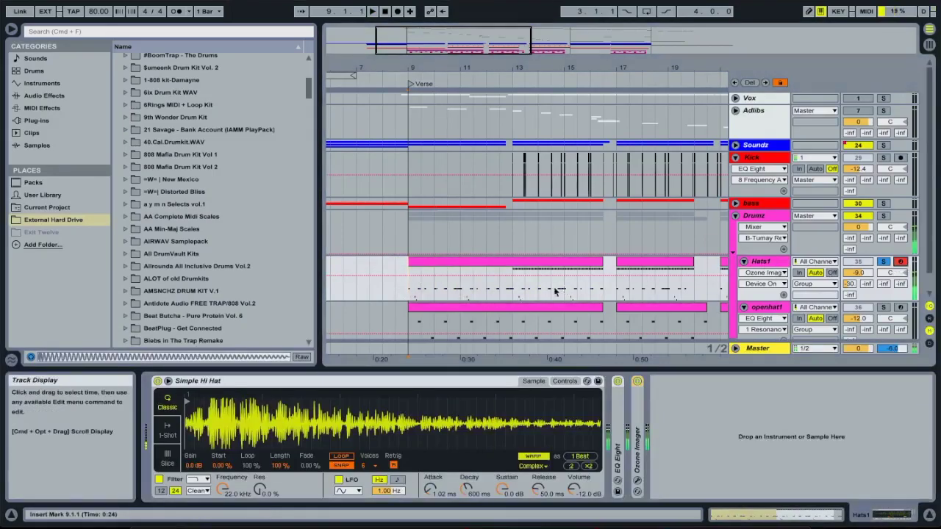
Transpose the notes in the first four bars of the Hats1 clip up one octave to C3.
{"action": "double_click", "coordinate": [421, 285]}
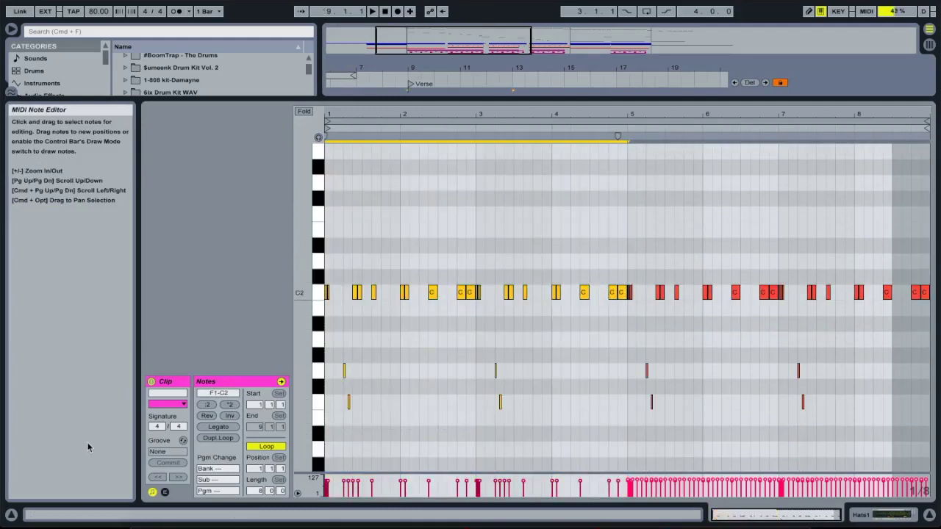
{"action": "key", "text": "shift+Up"}
{"action": "scroll", "coordinate": [565, 205], "scroll_direction": "up", "scroll_amount": 2}
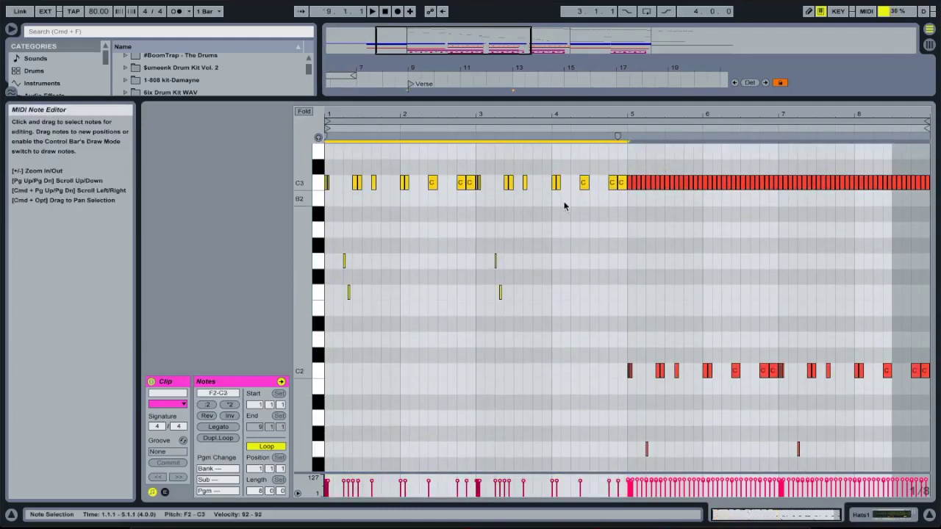
Play the raised hi-hat pattern from bar 9 on its own, and again in the full mix with Hats1 unsoloed.
{"action": "key", "text": "space"}
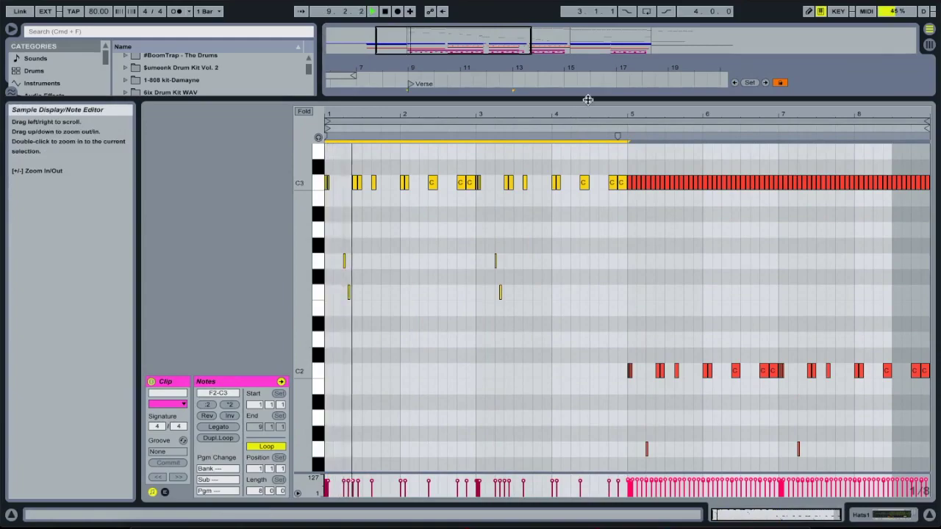
{"action": "key", "text": "alt+super+l"}
{"action": "left_click", "coordinate": [882, 263]}
{"action": "key", "text": "space"}
{"action": "key", "text": "space"}
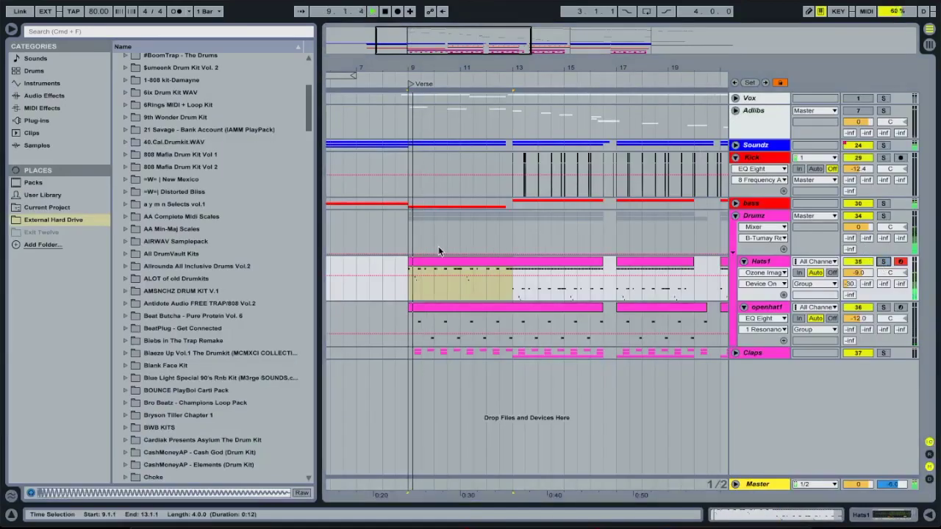
Transpose the first four bars of Hats1 notes back down one octave to C2 and play the pattern.
{"action": "double_click", "coordinate": [441, 281]}
{"action": "key", "text": "space"}
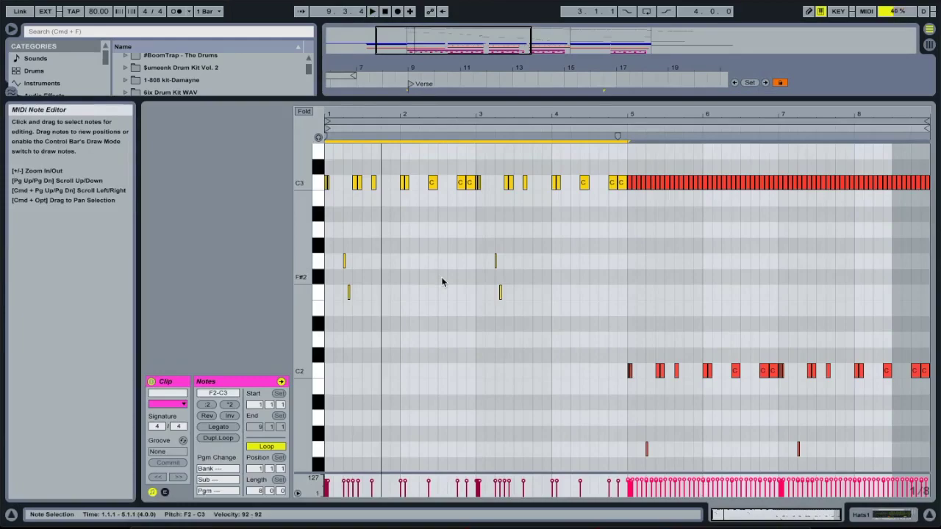
{"action": "key", "text": "shift+Down"}
{"action": "left_click", "coordinate": [603, 139]}
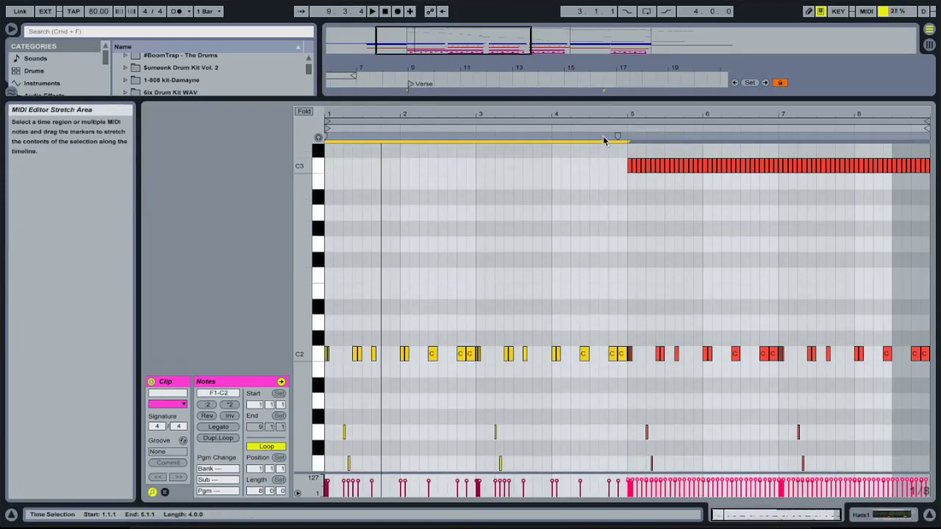
{"action": "key", "text": "space"}
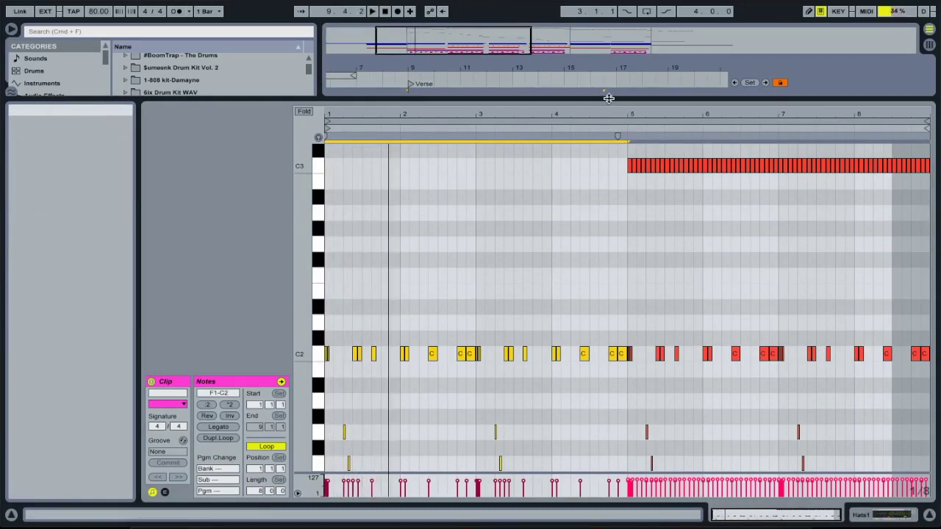
Hide the note editor and play the full beat from 12.3.1 into the section at bar 13.
{"action": "key", "text": "super+alt+l"}
{"action": "left_click_drag", "start_coordinate": [420, 37], "coordinate": [422, 28]}
{"action": "left_click", "coordinate": [487, 219]}
{"action": "key", "text": "plus"}
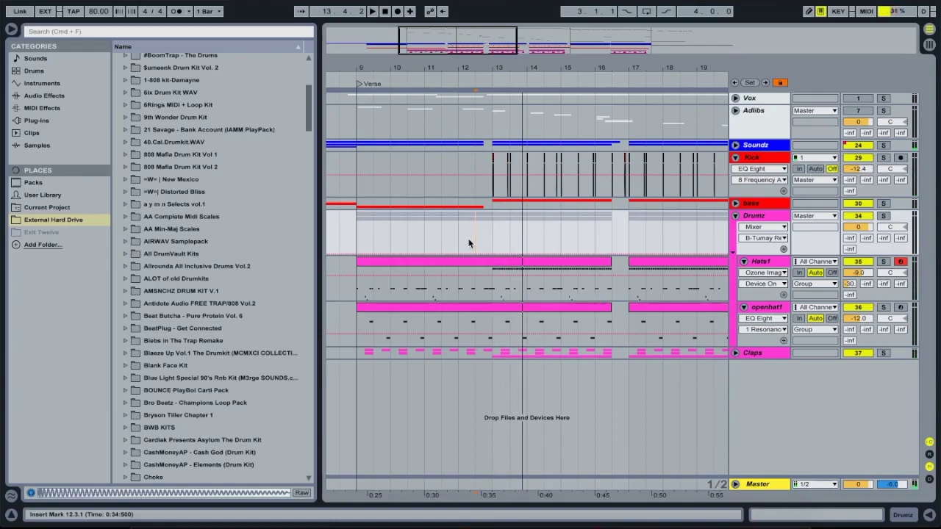
{"action": "key", "text": "minus"}
{"action": "key", "text": "minus"}
{"action": "mouse_move", "coordinate": [448, 37]}
{"action": "left_mouse_down"}
{"action": "mouse_move", "coordinate": [444, 46]}
{"action": "mouse_move", "coordinate": [455, 34]}
{"action": "left_mouse_up"}
{"action": "left_click", "coordinate": [518, 253]}
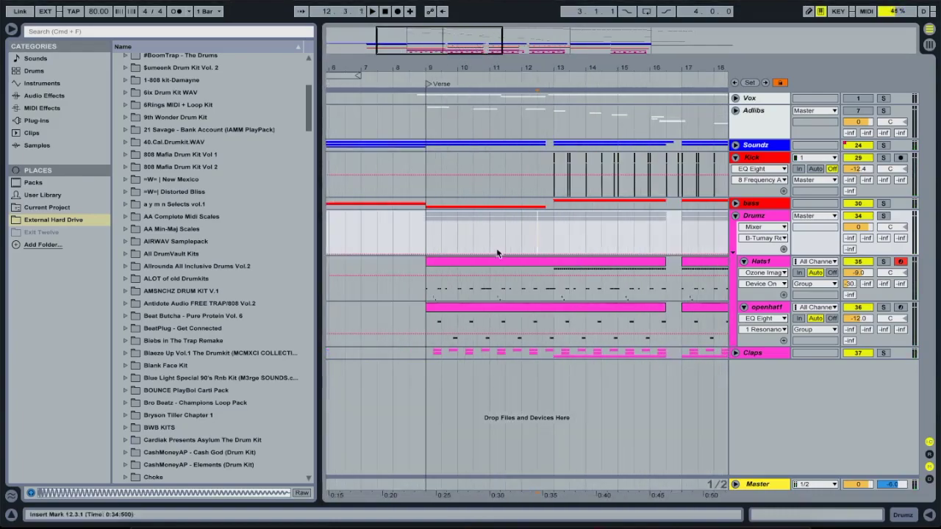
Examine the high and low notes across the first Hats1 clip, and set the insert marker at bar 13 in the arrangement.
{"action": "double_click", "coordinate": [572, 271]}
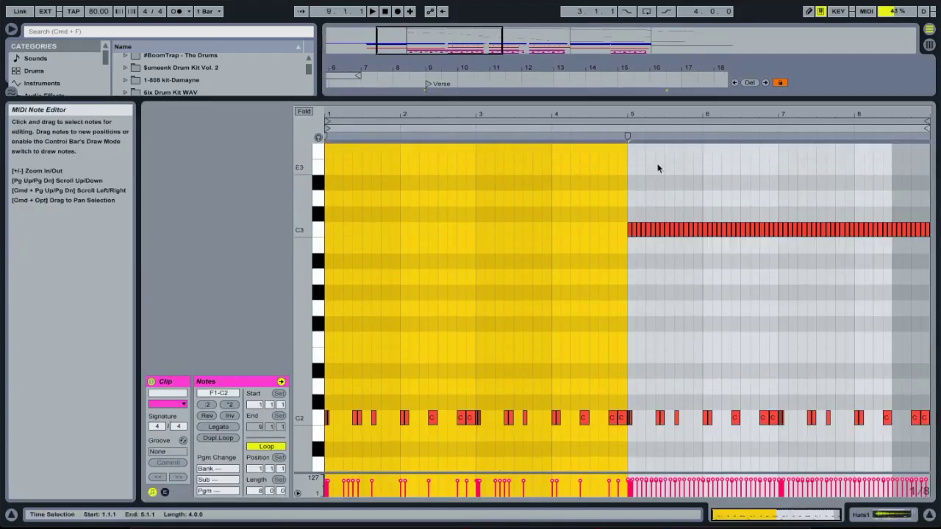
{"action": "scroll", "coordinate": [372, 311], "scroll_direction": "down", "scroll_amount": 5}
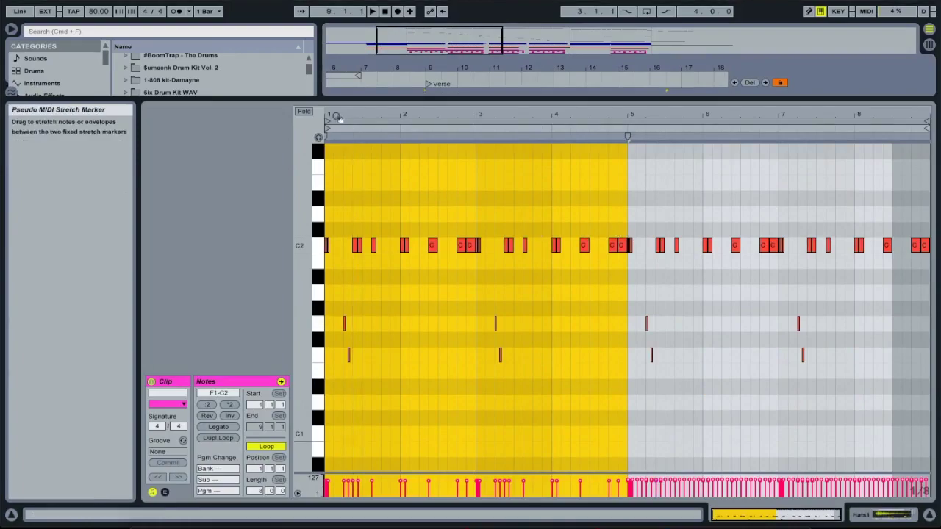
{"action": "left_click_drag", "start_coordinate": [339, 114], "coordinate": [400, 302]}
{"action": "left_click", "coordinate": [554, 101]}
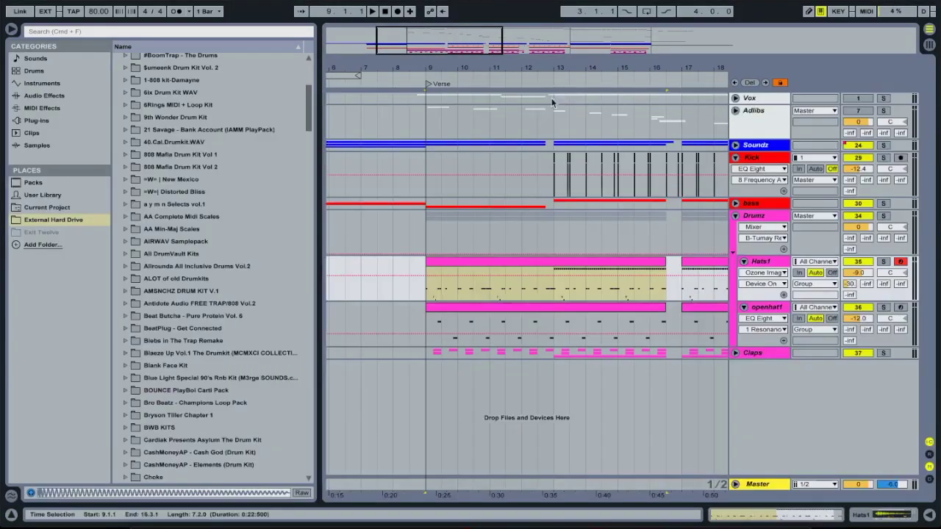
{"action": "left_click_drag", "start_coordinate": [451, 69], "coordinate": [461, 30]}
{"action": "left_click", "coordinate": [521, 292]}
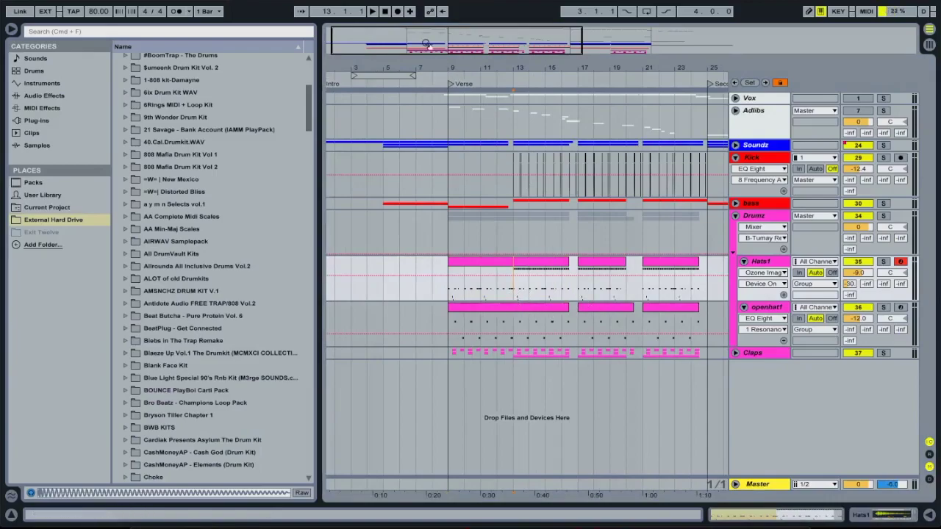
{"action": "left_click_drag", "start_coordinate": [425, 44], "coordinate": [528, 232]}
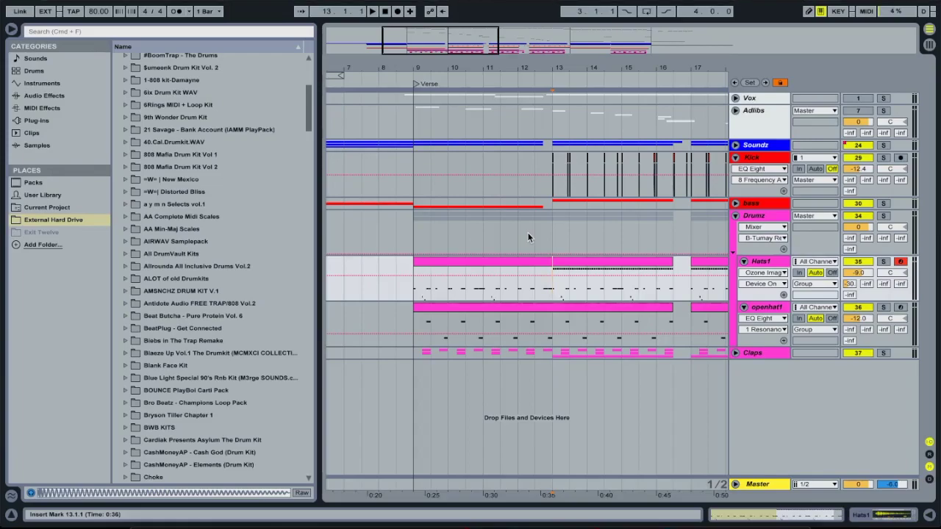
Solo the openhat1 track and play it from bar 13, and play the same section with the whole Drumz group soloed.
{"action": "scroll", "coordinate": [631, 315], "scroll_direction": "right", "scroll_amount": 1}
{"action": "left_click", "coordinate": [883, 308]}
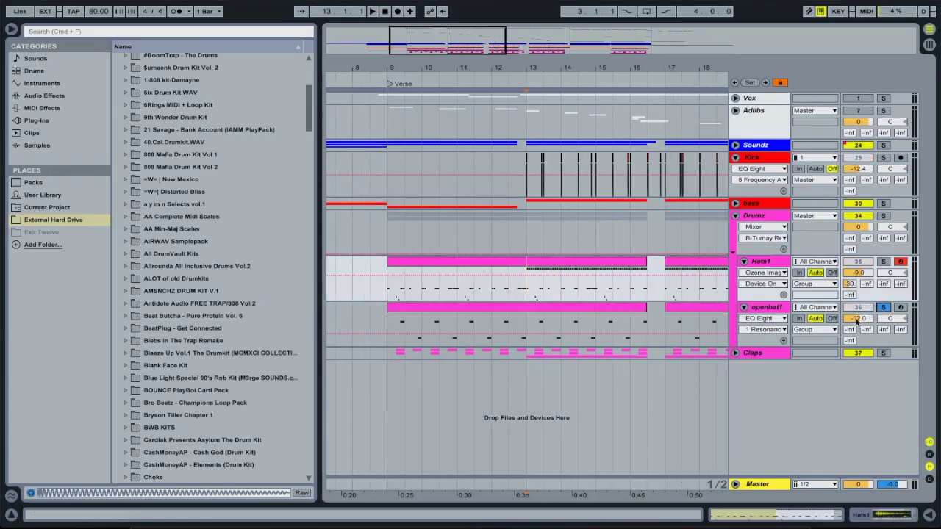
{"action": "scroll", "coordinate": [526, 141], "scroll_direction": "right", "scroll_amount": 2}
{"action": "left_click_drag", "start_coordinate": [456, 37], "coordinate": [520, 382]}
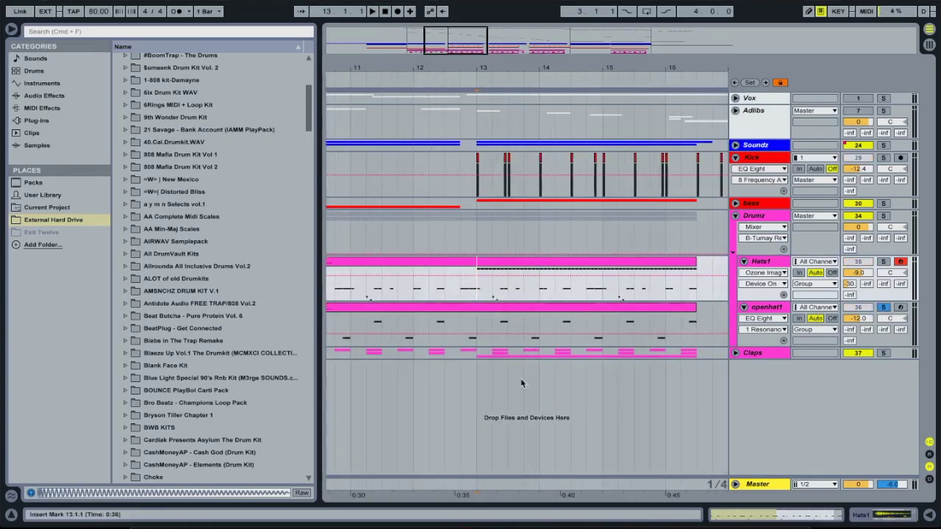
{"action": "left_click", "coordinate": [484, 345]}
{"action": "key", "text": "space"}
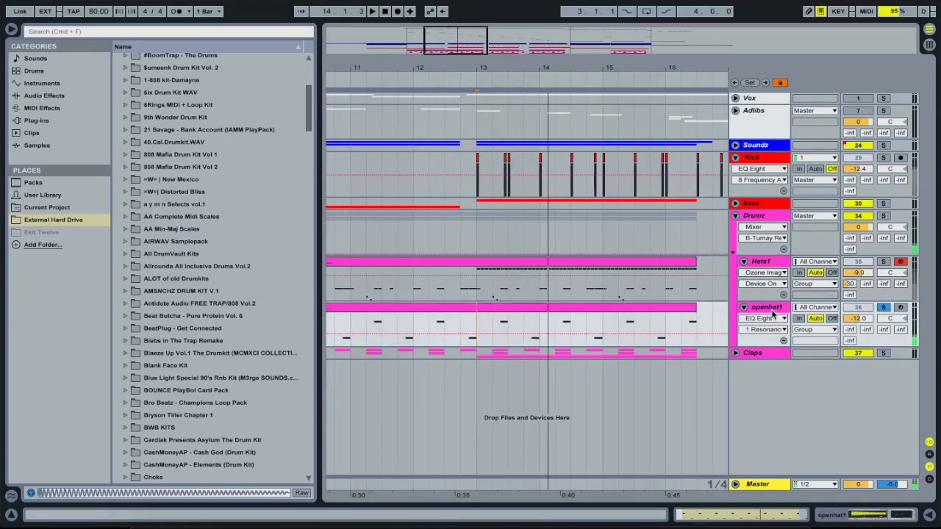
{"action": "key", "text": "space"}
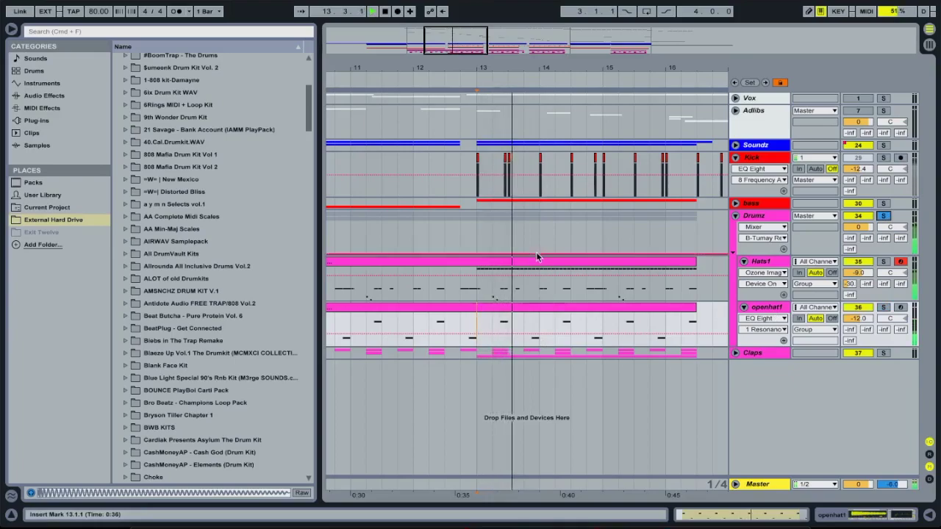
{"action": "left_click", "coordinate": [543, 263]}
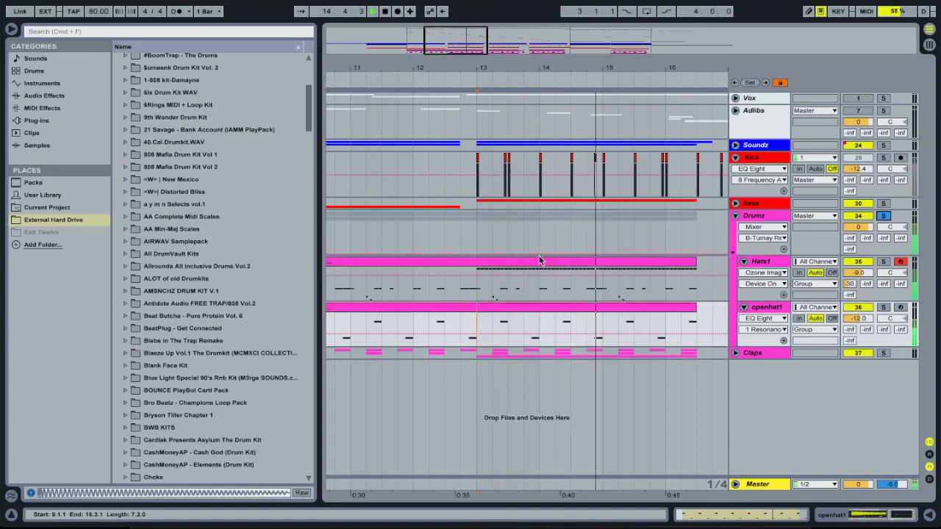
Stop playback, expand the Claps group to show its tracks, and set the insert marker at 13.2.1.
{"action": "key", "text": "space"}
{"action": "key", "text": "minus"}
{"action": "left_click", "coordinate": [736, 353]}
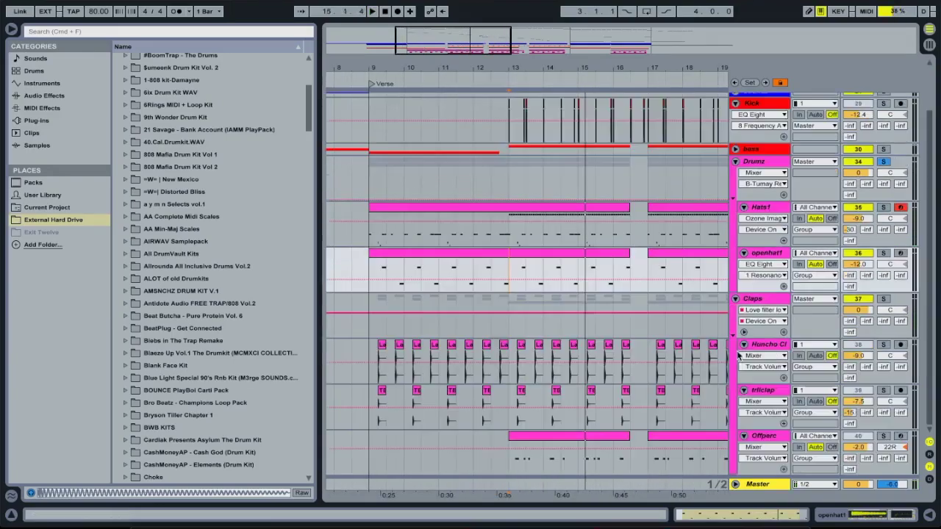
{"action": "left_click", "coordinate": [500, 331]}
{"action": "key", "text": "plus"}
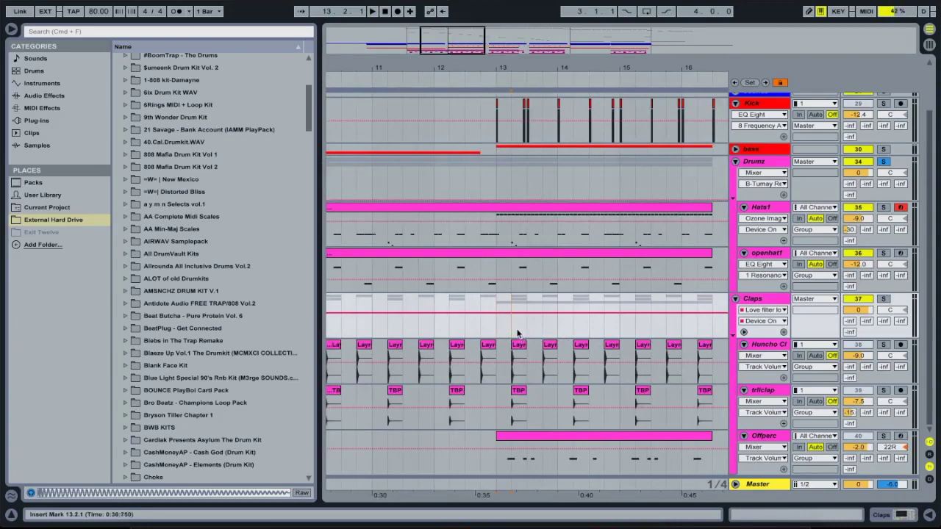
Solo the Huncho Clap track, play it from 13.2.1, and check its device chain before hiding the detail view.
{"action": "left_click", "coordinate": [884, 345]}
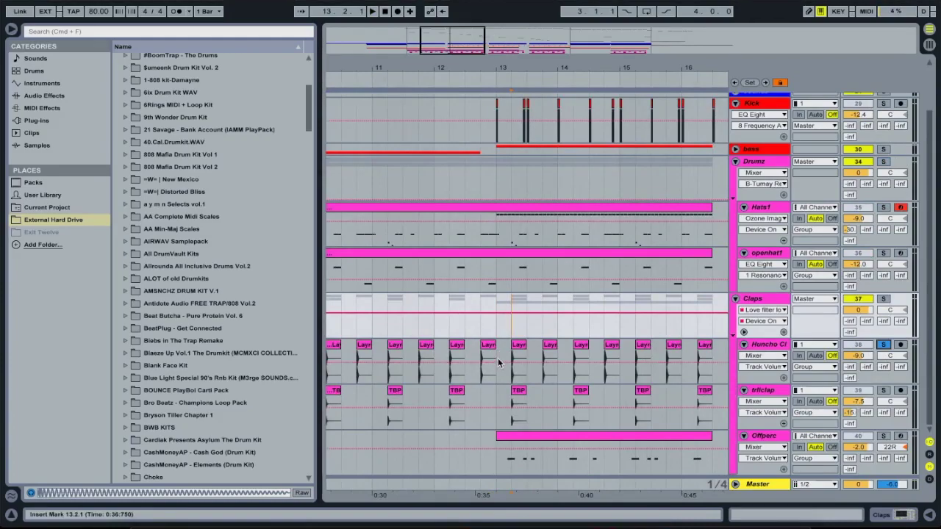
{"action": "left_click", "coordinate": [511, 406]}
{"action": "left_click", "coordinate": [508, 375]}
{"action": "key", "text": "space"}
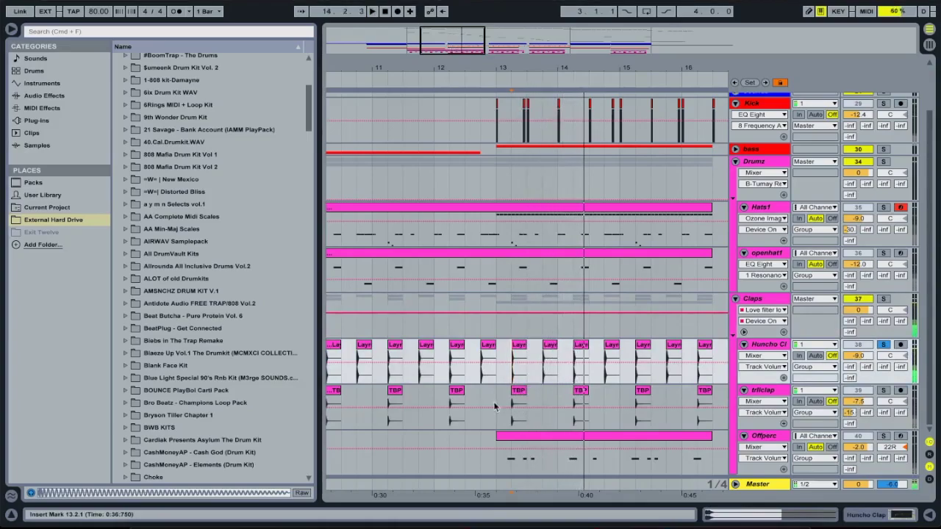
{"action": "left_click", "coordinate": [565, 421]}
{"action": "key", "text": "space"}
{"action": "double_click", "coordinate": [772, 346]}
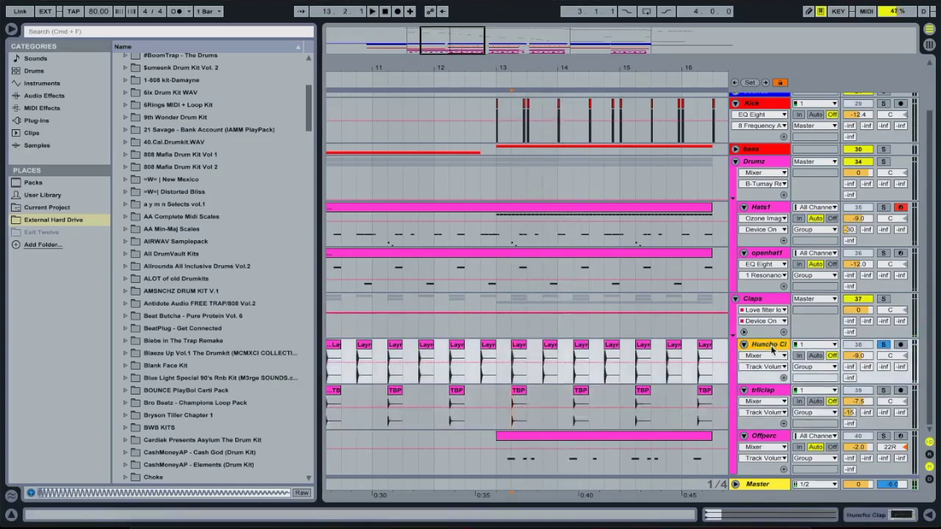
{"action": "key", "text": "super+alt+l"}
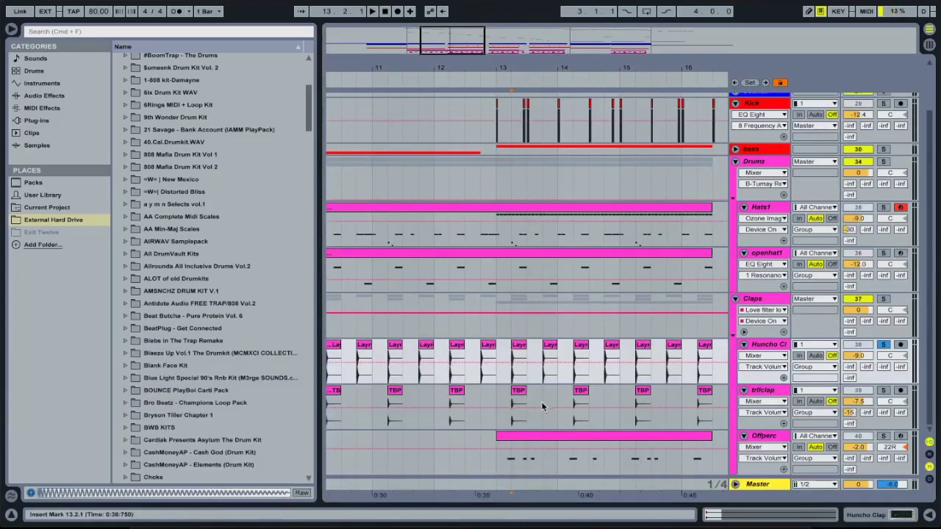
Solo the trilclap track and play it from 13.2.1.
{"action": "left_click", "coordinate": [511, 401]}
{"action": "key", "text": "space"}
{"action": "key", "text": "space"}
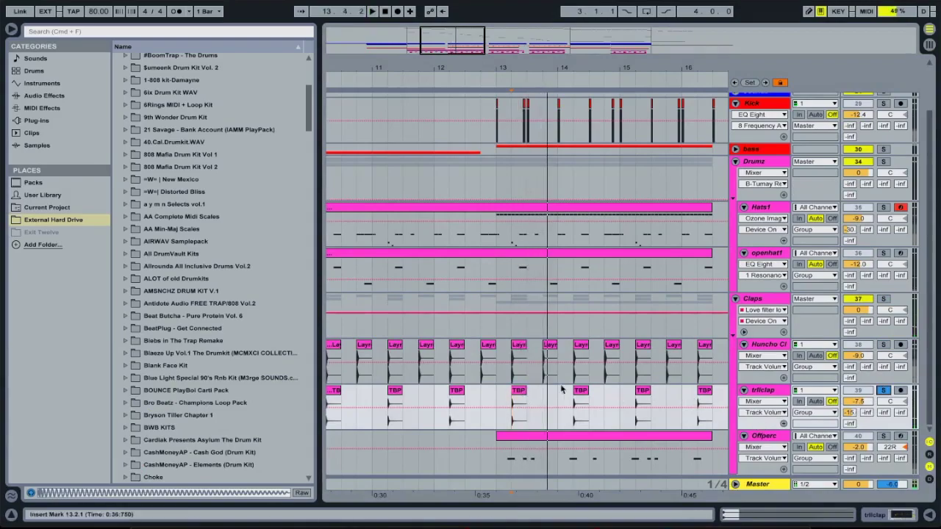
Play both clap tracks together from 13.2.1 with the Offperc track switched off, and reactivate Offperc.
{"action": "left_click", "coordinate": [496, 403]}
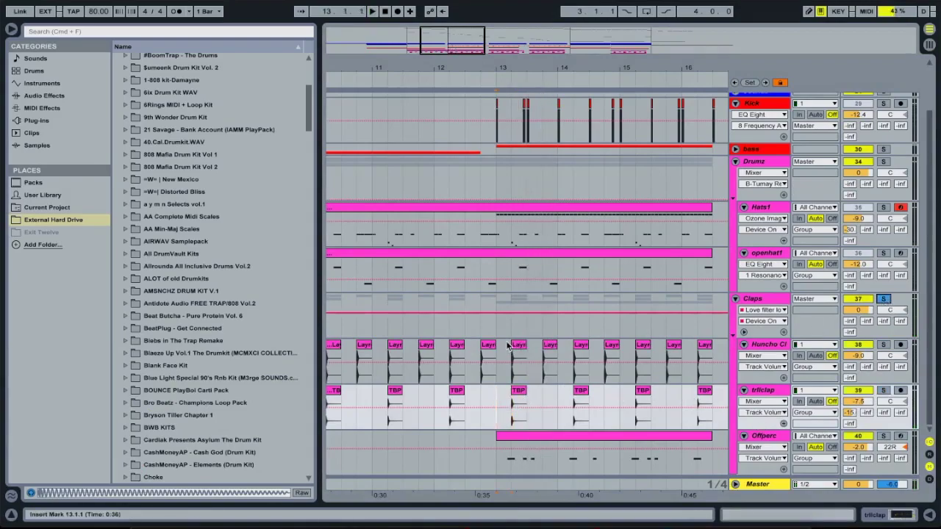
{"action": "left_click", "coordinate": [510, 336]}
{"action": "key", "text": "space"}
{"action": "left_click", "coordinate": [859, 437]}
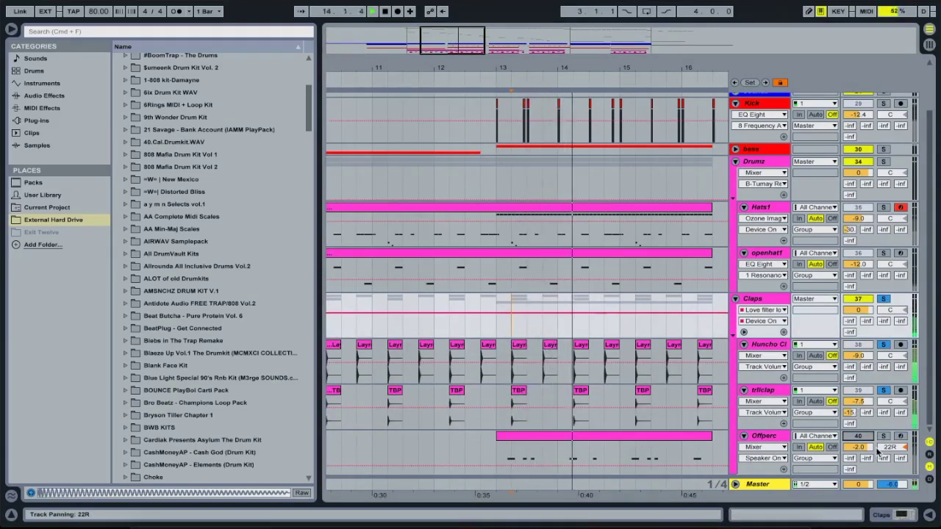
{"action": "left_click", "coordinate": [858, 436]}
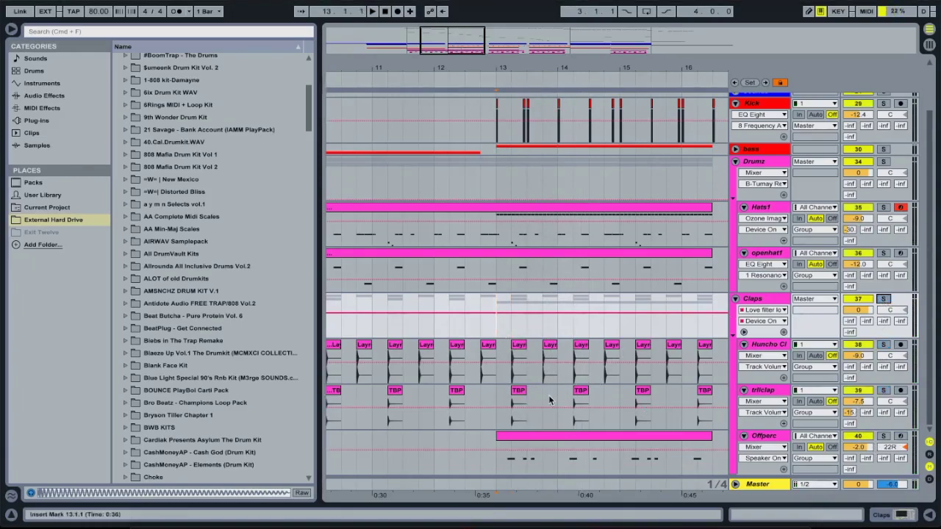
Solo the Offperc track and open its Just a Perc sampler and EQ Eight settings.
{"action": "left_click", "coordinate": [765, 461]}
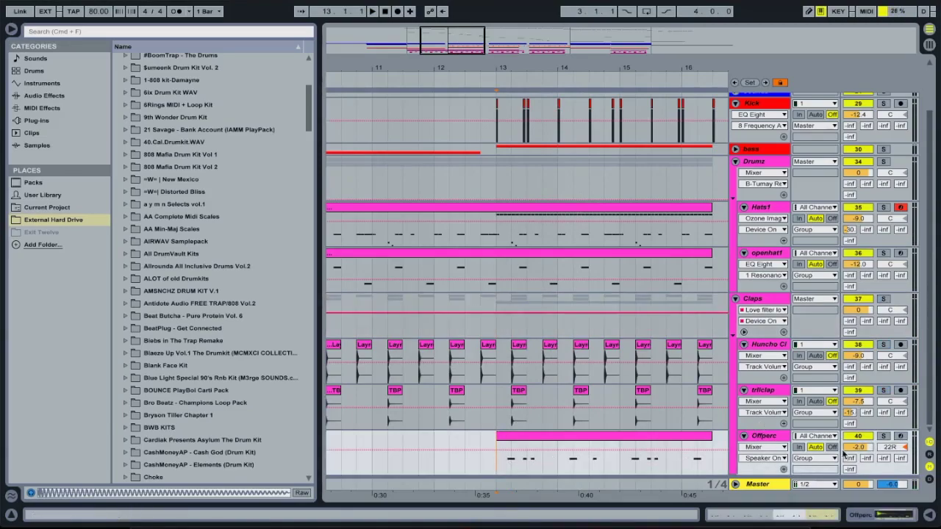
{"action": "double_click", "coordinate": [765, 438]}
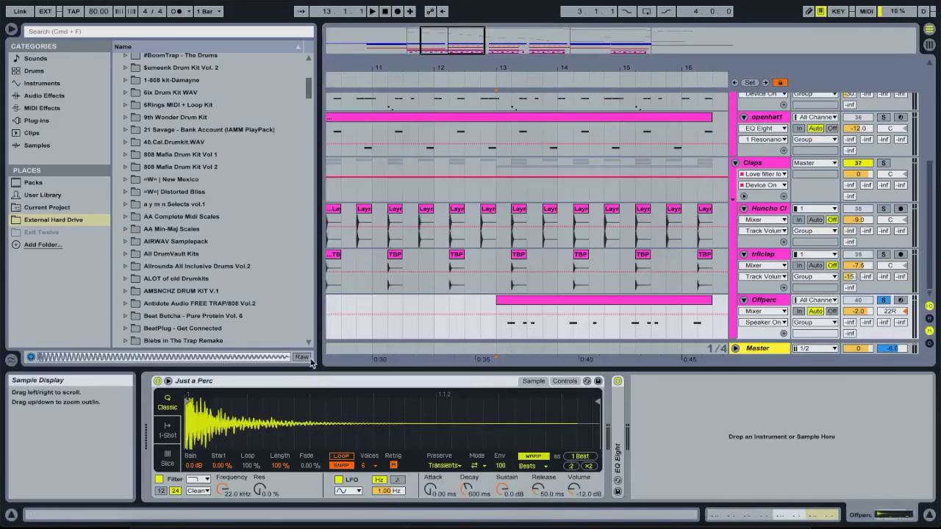
{"action": "double_click", "coordinate": [623, 434]}
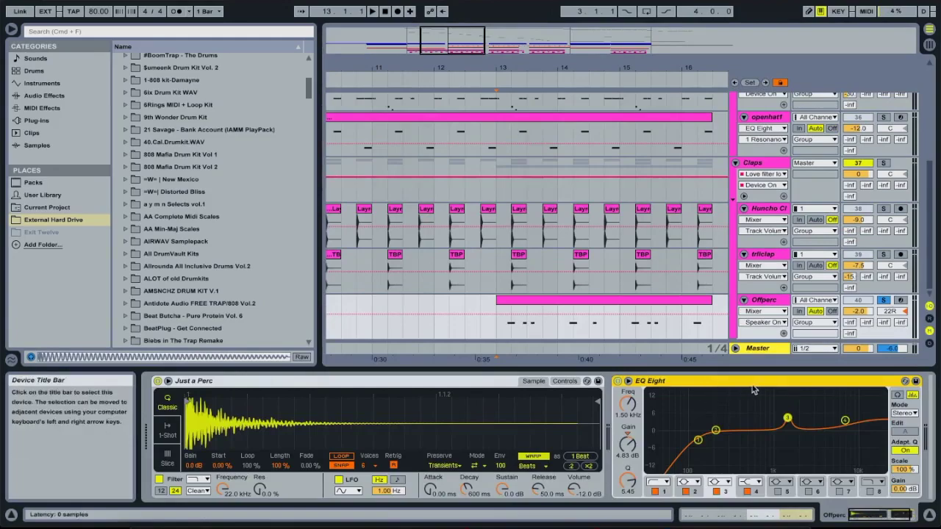
Play Offperc from bar 13 with EQ Eight bypassed and enabled to compare, then collapse the EQ and hide the device view.
{"action": "left_click", "coordinate": [618, 382]}
{"action": "key", "text": "space"}
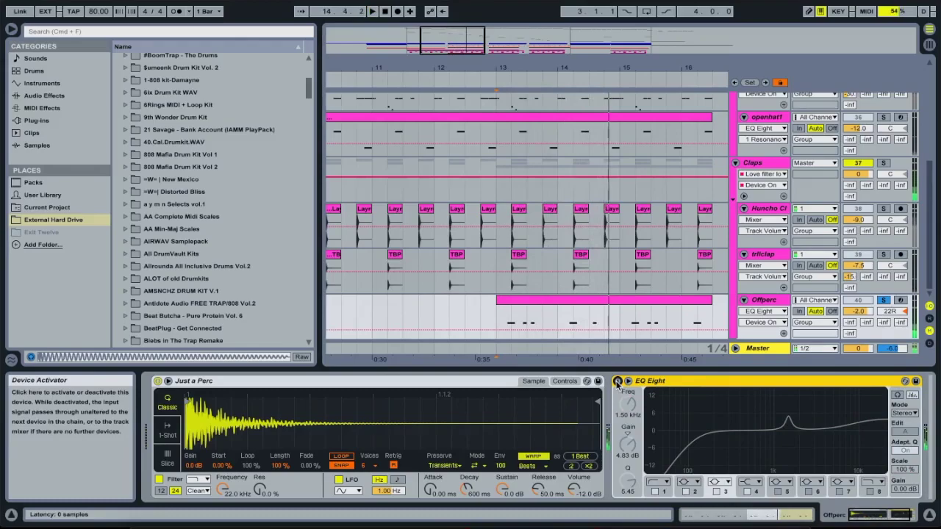
{"action": "left_click", "coordinate": [617, 381]}
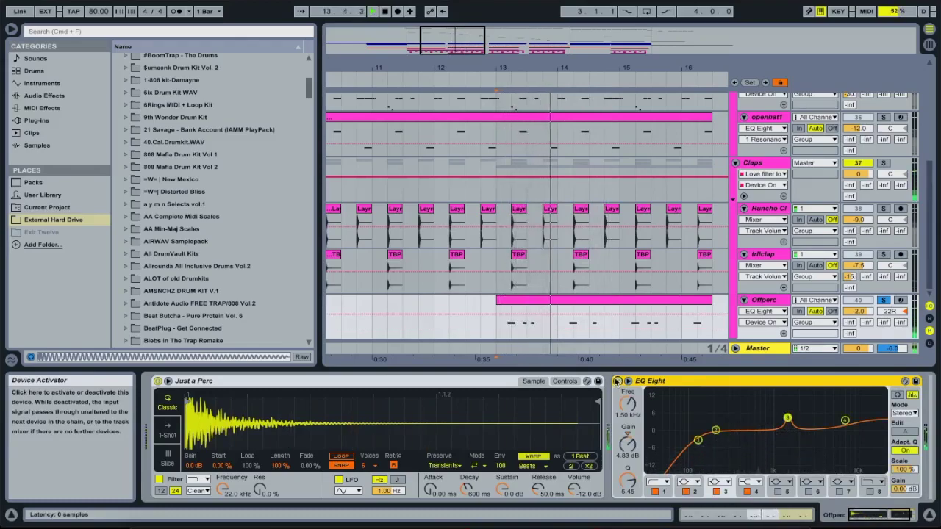
{"action": "double_click", "coordinate": [675, 381]}
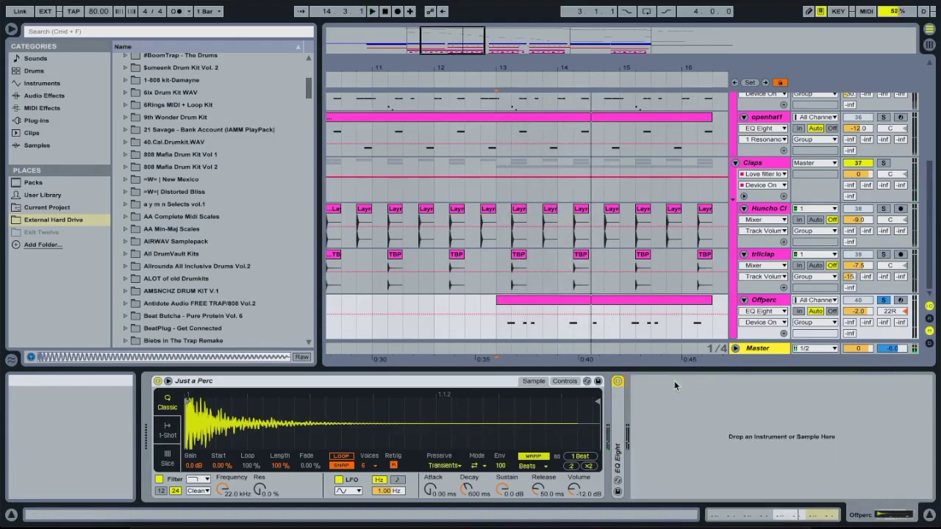
{"action": "key", "text": "alt+super+l"}
Solo the whole Claps group and play it from bar 13.
{"action": "scroll", "coordinate": [529, 445], "scroll_direction": "right", "scroll_amount": 1}
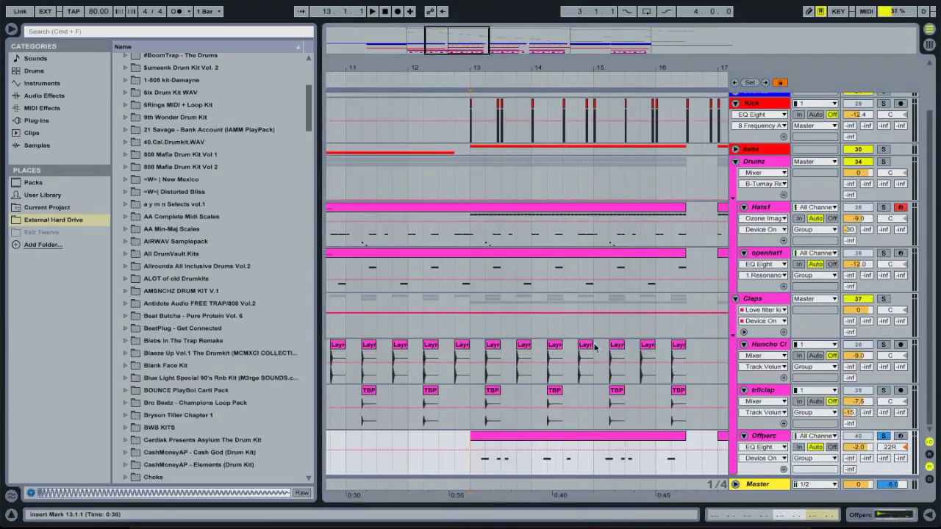
{"action": "left_click", "coordinate": [474, 328]}
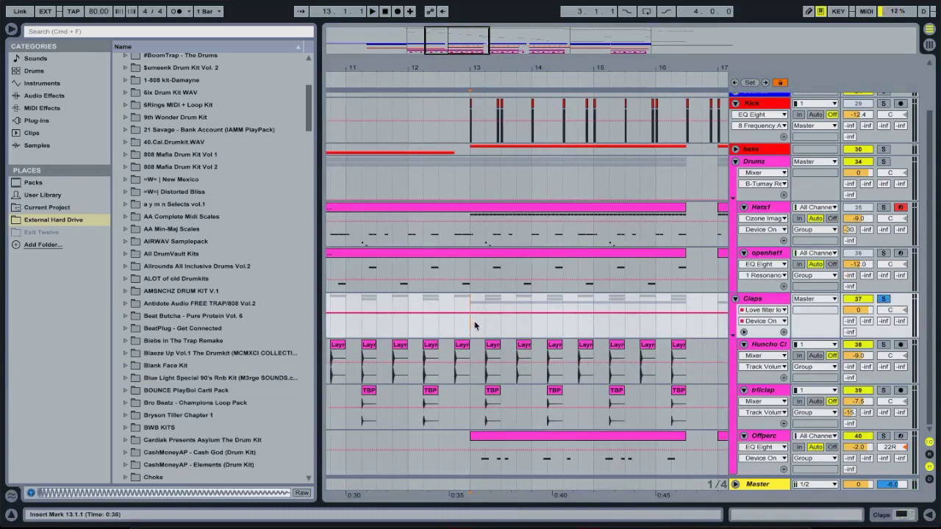
{"action": "key", "text": "space"}
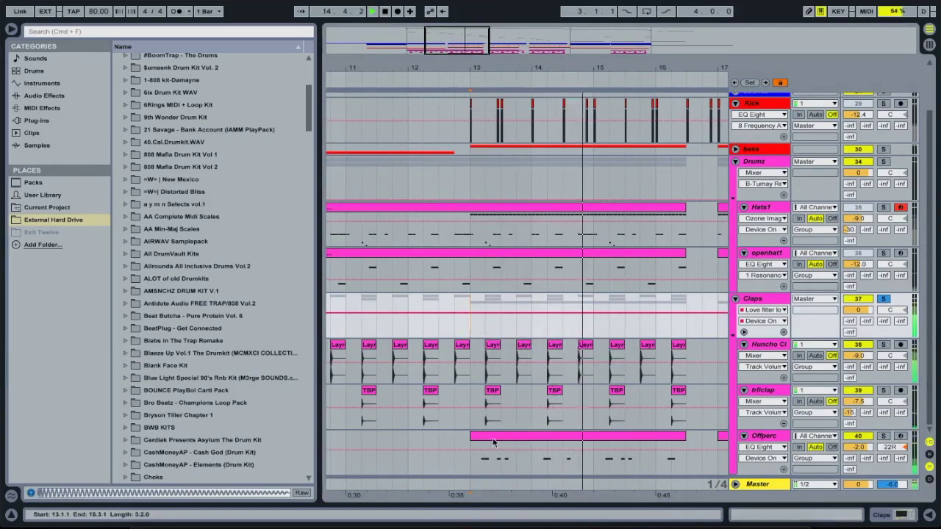
Examine the C3 notes in the Offperc clip's note editor, close it, and replay the soloed Claps group from bar 13.
{"action": "double_click", "coordinate": [515, 446]}
{"action": "key", "text": "space"}
{"action": "left_click_drag", "start_coordinate": [696, 116], "coordinate": [696, 150]}
{"action": "left_click", "coordinate": [595, 326]}
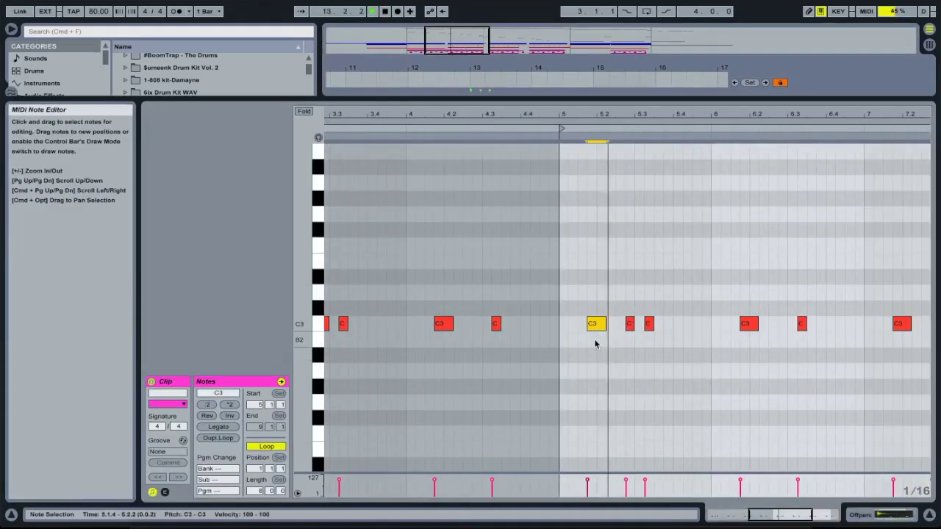
{"action": "left_click", "coordinate": [674, 99]}
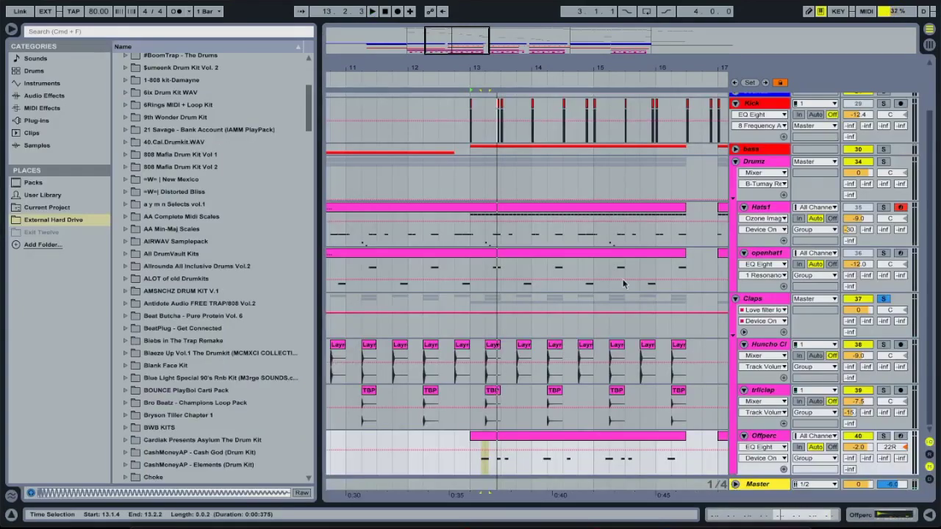
{"action": "left_click", "coordinate": [473, 465]}
{"action": "key", "text": "space"}
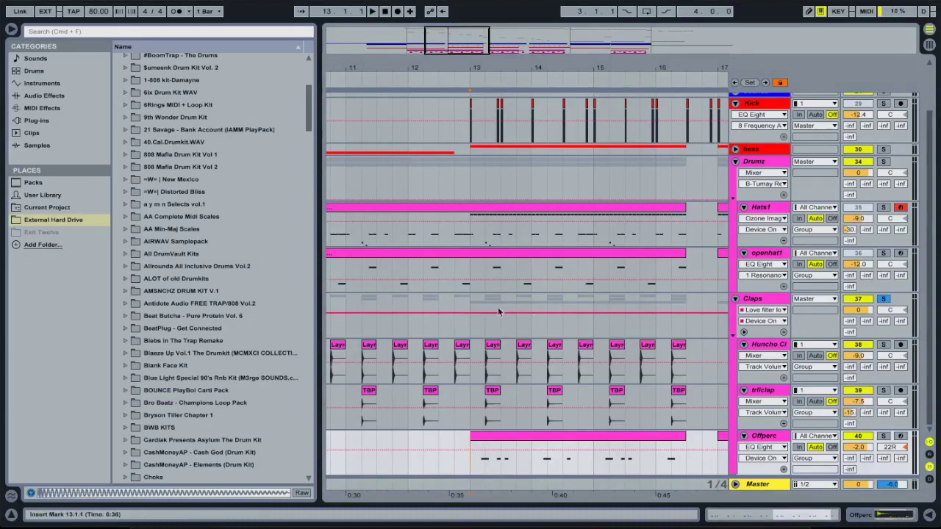
Place the insert marker at bar 13 on the Drumz track, and collapse and re-expand the Claps and Drumz groups.
{"action": "left_click", "coordinate": [472, 329]}
{"action": "left_click", "coordinate": [470, 185]}
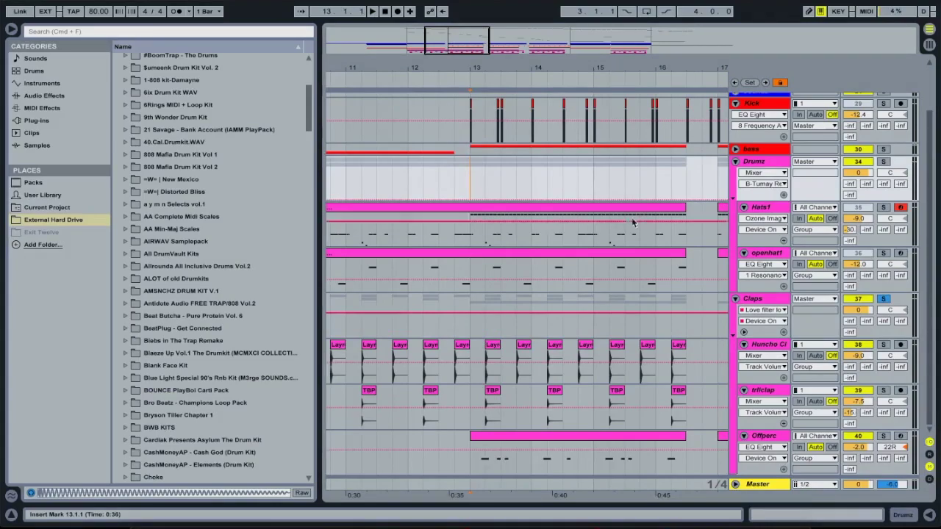
{"action": "left_click", "coordinate": [737, 300]}
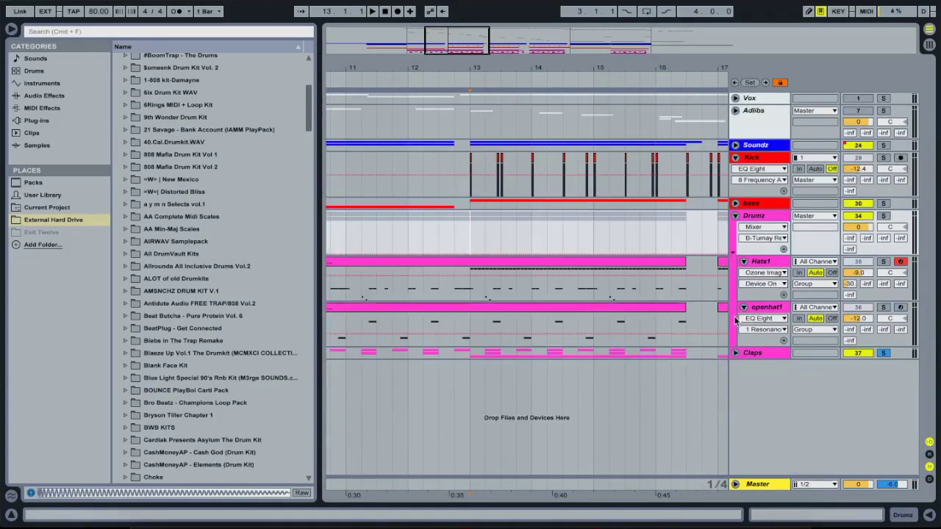
{"action": "left_click", "coordinate": [735, 216]}
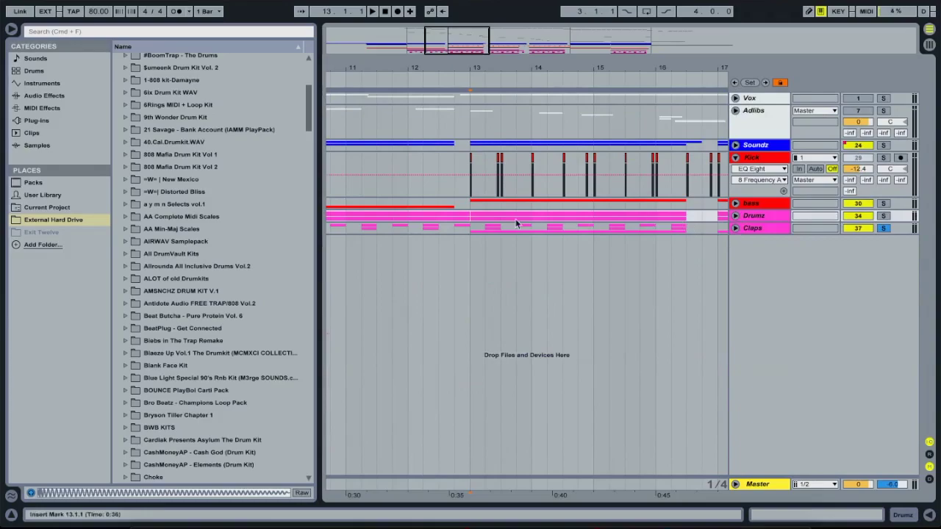
{"action": "left_click", "coordinate": [737, 228]}
{"action": "left_click", "coordinate": [736, 216]}
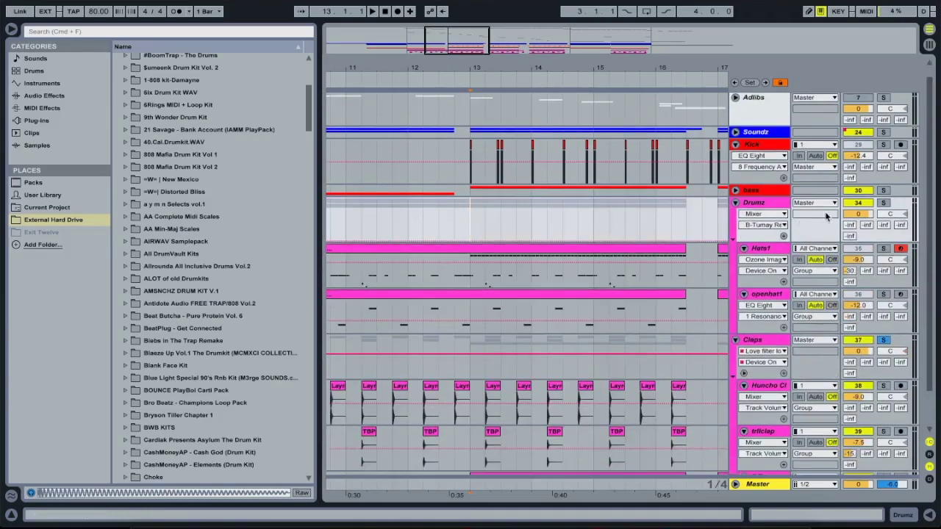
Add the Drumz group, Kick and bass to the soloed Claps group and play them together from bar 13.
{"action": "left_click", "coordinate": [883, 203]}
{"action": "left_click", "coordinate": [883, 144]}
{"action": "left_click", "coordinate": [883, 191]}
{"action": "key", "text": "space"}
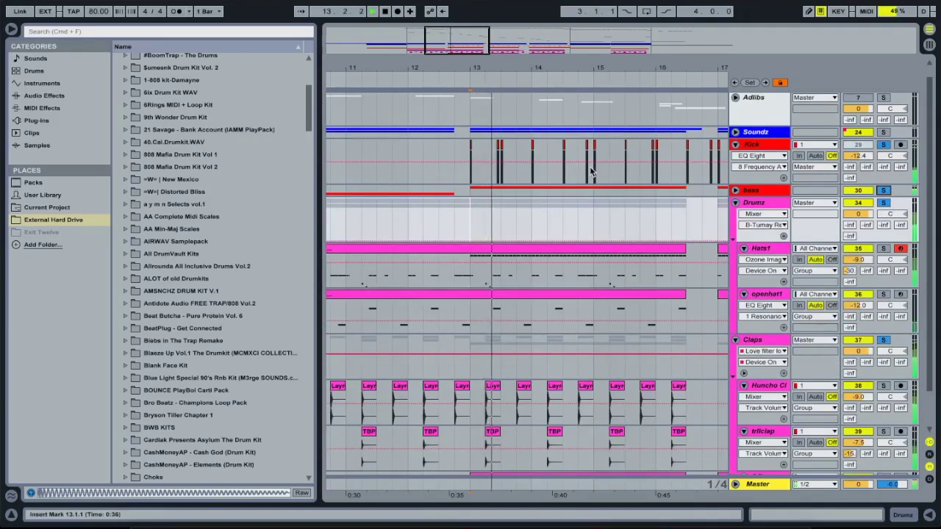